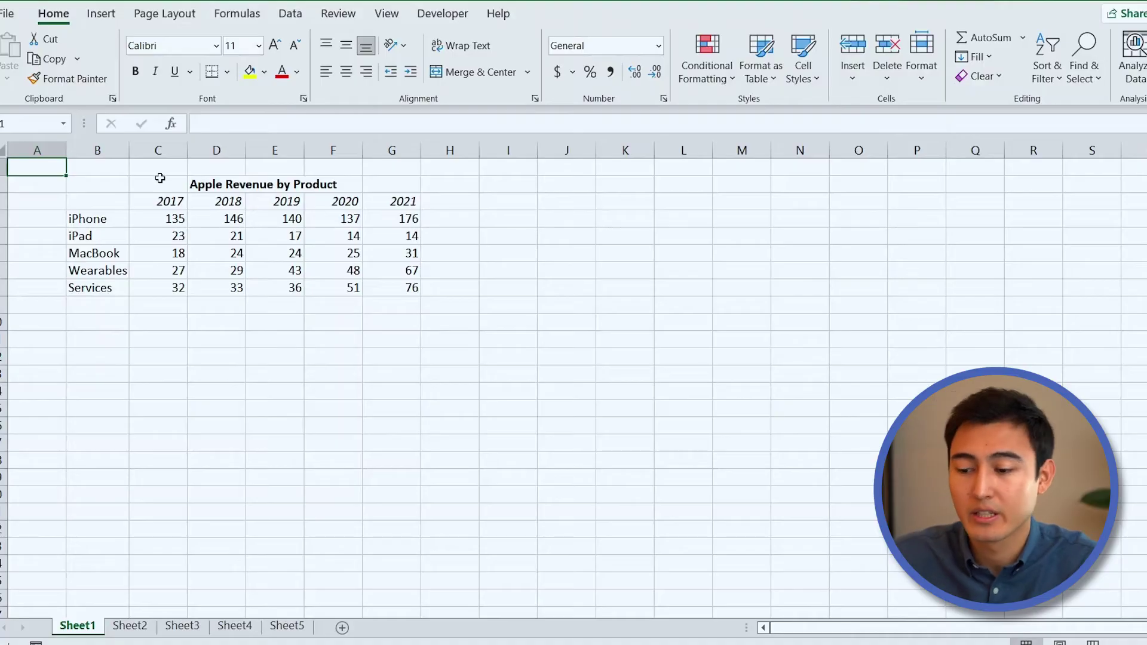
pyautogui.click(126, 181)
pyautogui.press('Right')
pyautogui.press('Down')
pyautogui.press('Down')
pyautogui.press('Down')
pyautogui.press('Up')
pyautogui.press('Down')
pyautogui.press('Down')
pyautogui.press('Up')
pyautogui.press('Up')
pyautogui.hotkey('ctrl', 'shift', 'Down')
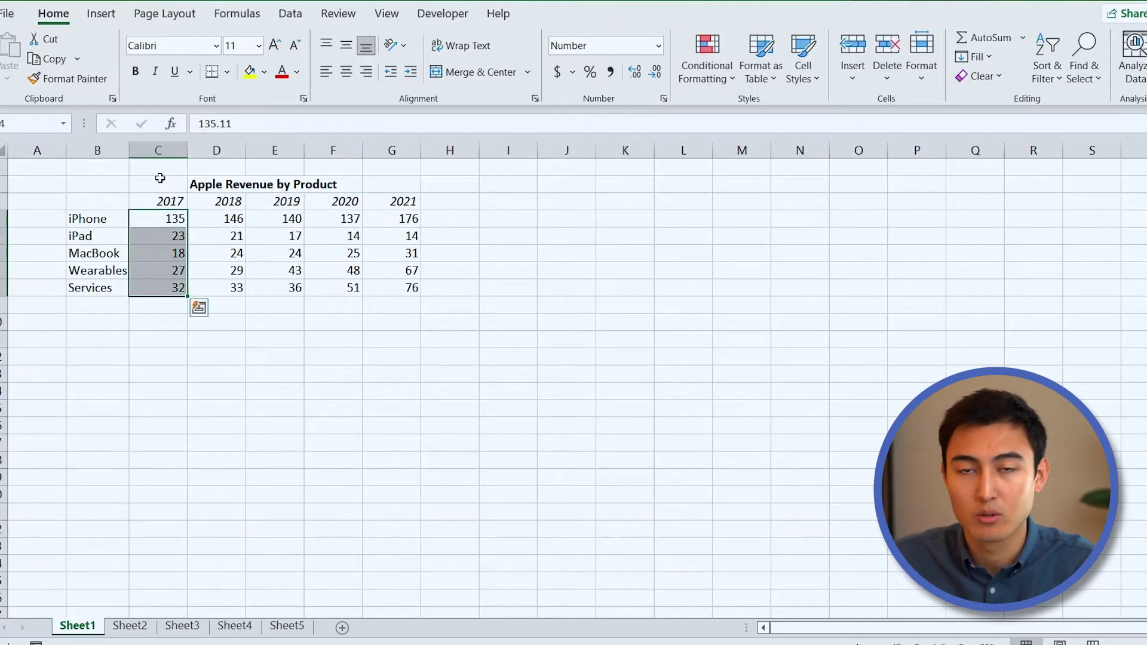
pyautogui.press('Right')
pyautogui.press('Right')
# Insert a Stacked Area chart of the product revenue table, B3:G8 including years and product names, and place it beside the table.
pyautogui.press('Left')
pyautogui.press('Left')
pyautogui.press('Left')
pyautogui.press('Up')
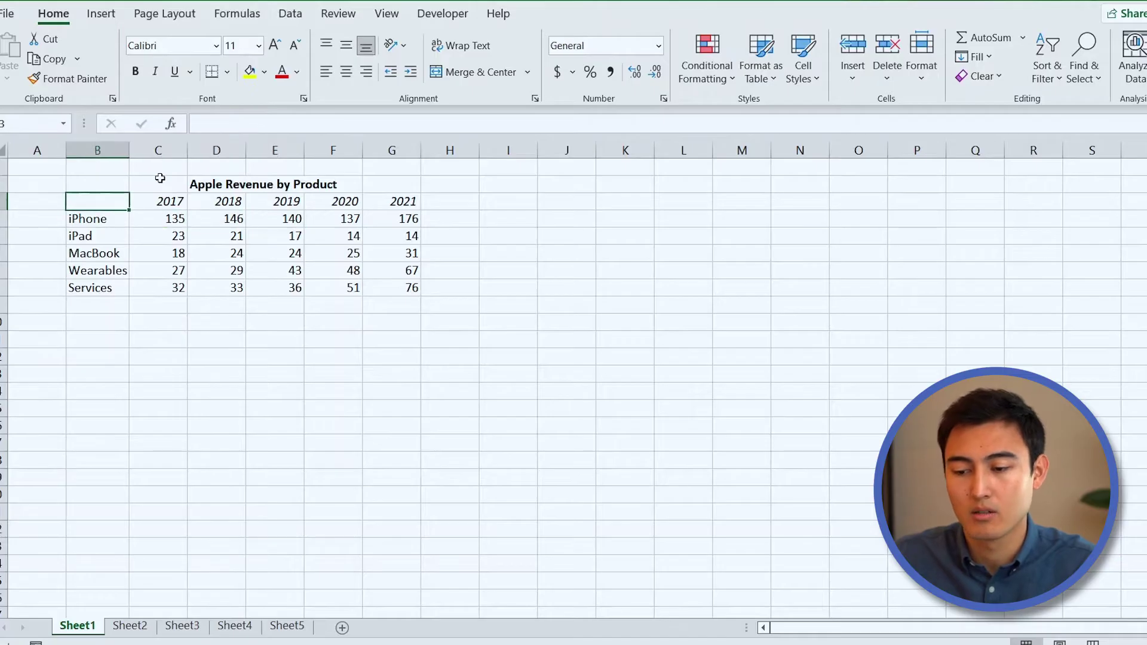
pyautogui.hotkey('ctrl', 'shift', 'Down')
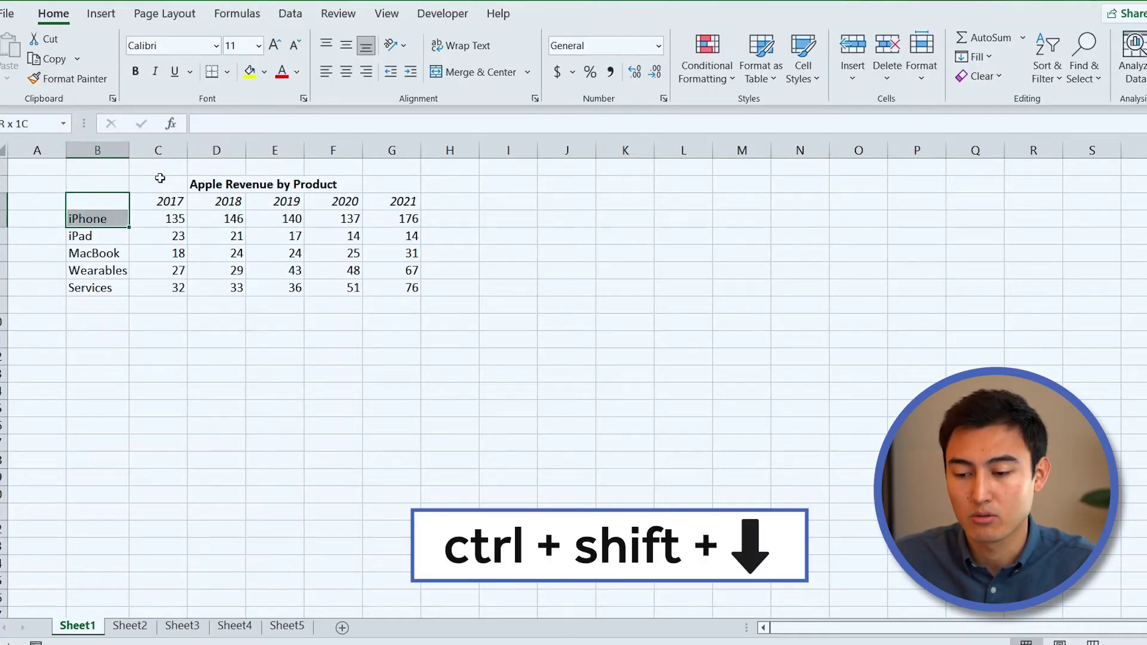
pyautogui.hotkey('ctrl', 'shift', 'Down')
pyautogui.hotkey('ctrl', 'shift', 'Right')
pyautogui.hotkey('ctrl', 'shift', 'Right')
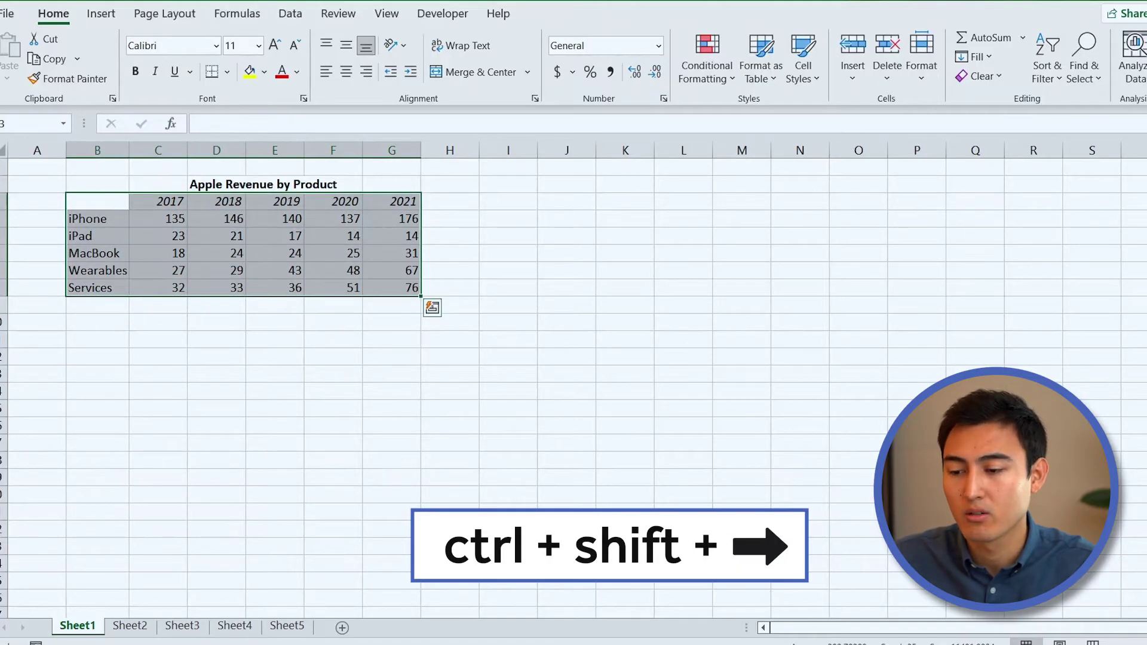
pyautogui.click(100, 13)
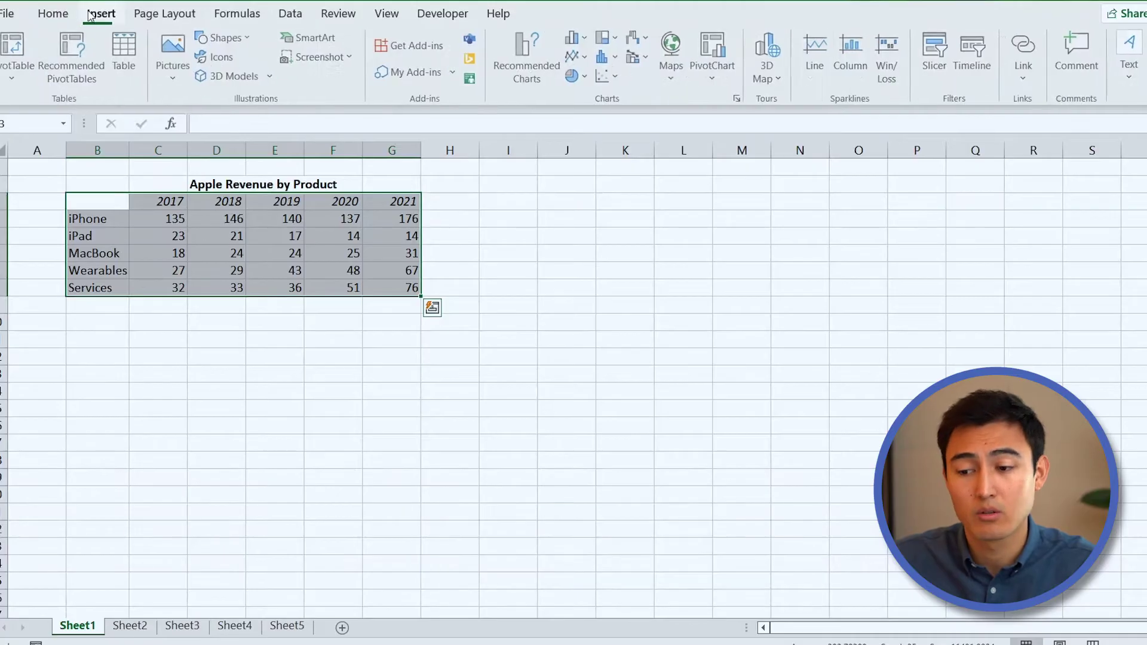
pyautogui.click(548, 43)
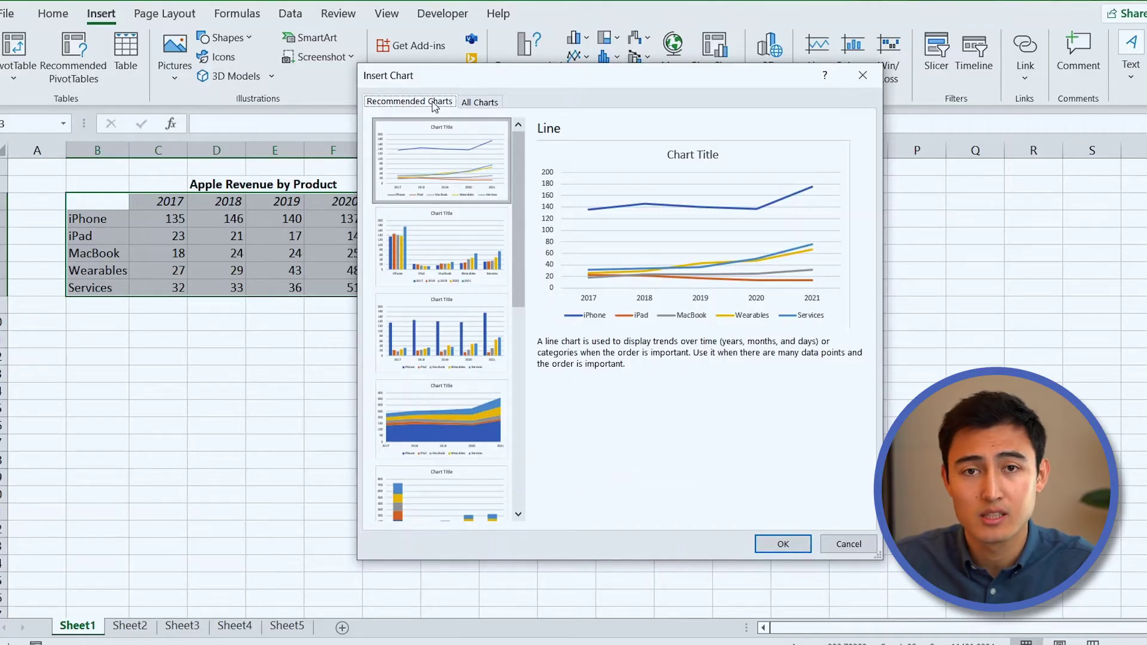
pyautogui.click(480, 101)
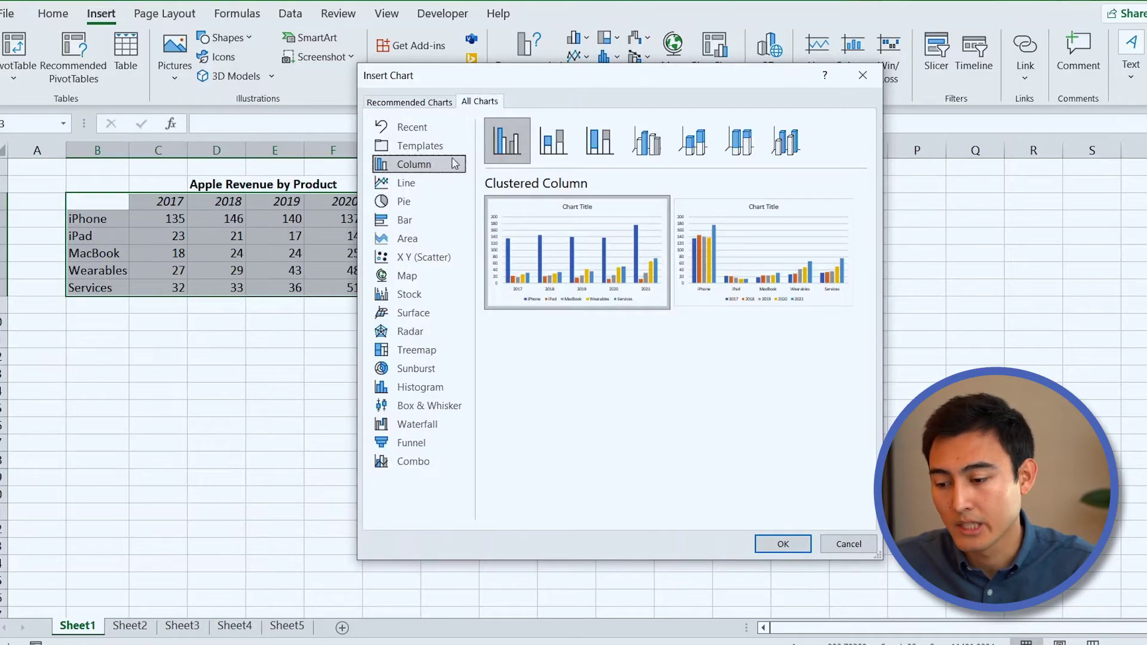
pyautogui.click(419, 242)
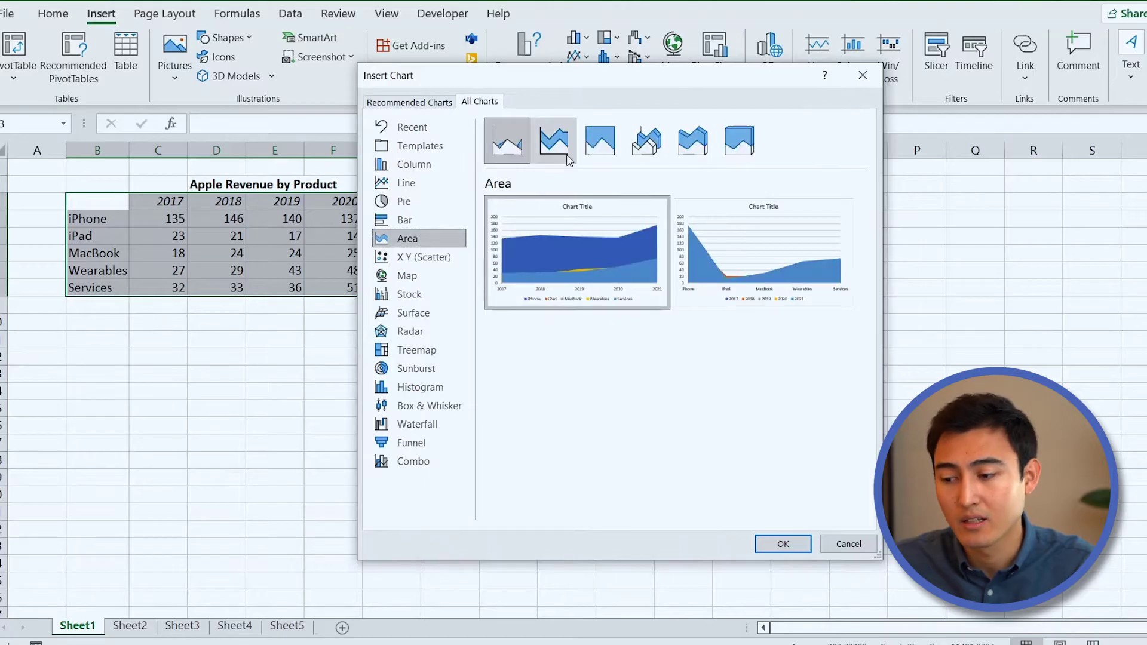
pyautogui.click(563, 153)
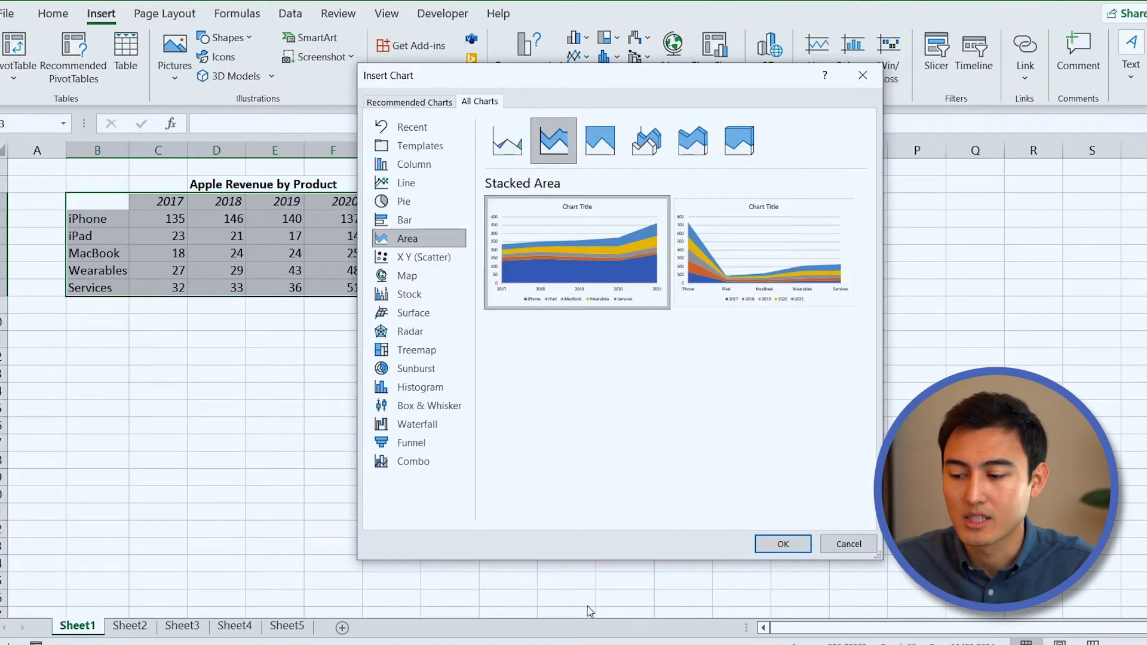
pyautogui.press('Return')
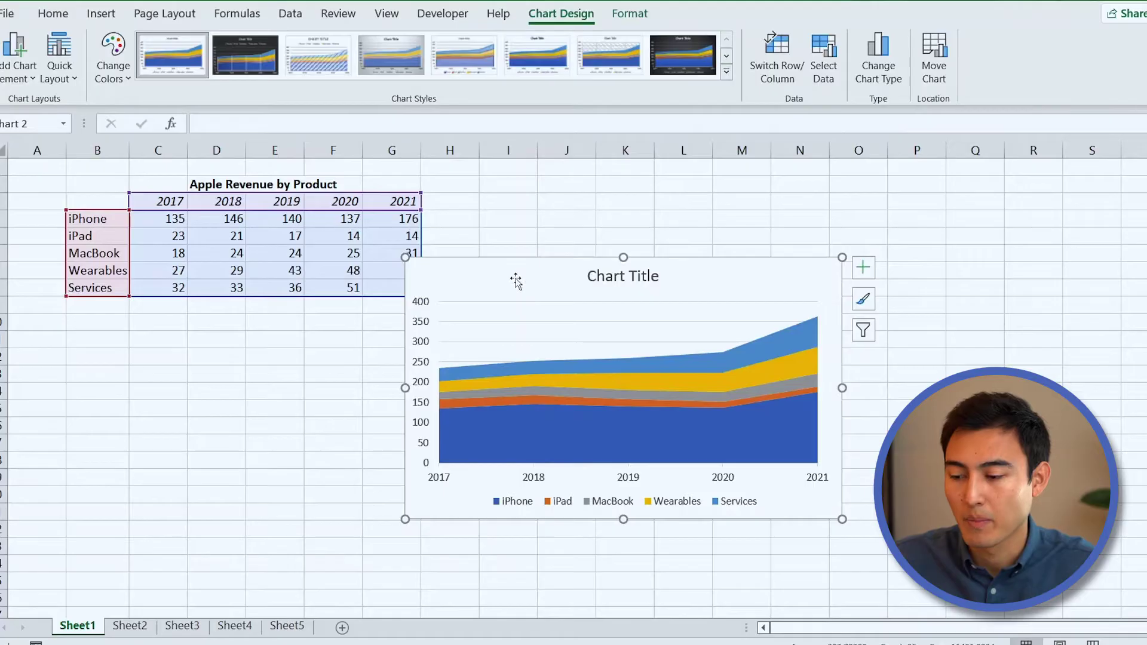
pyautogui.moveTo(510, 275); pyautogui.dragTo(572, 225)
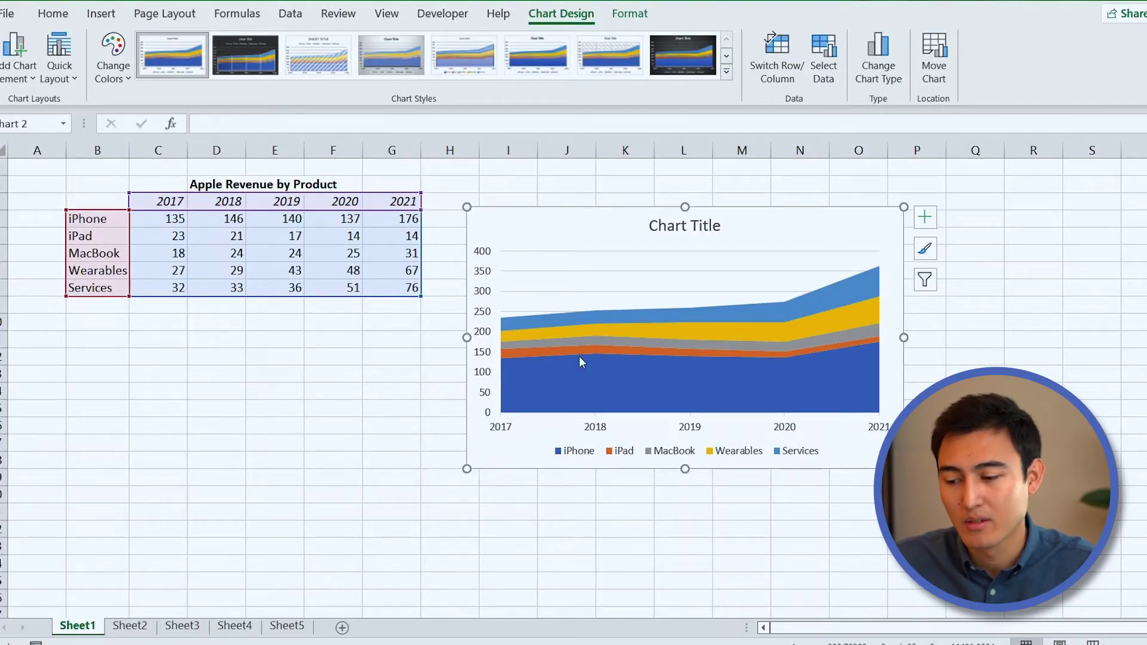
# Fill the iPhone series of the area chart with the darkest blue theme colour.
pyautogui.click(603, 374)
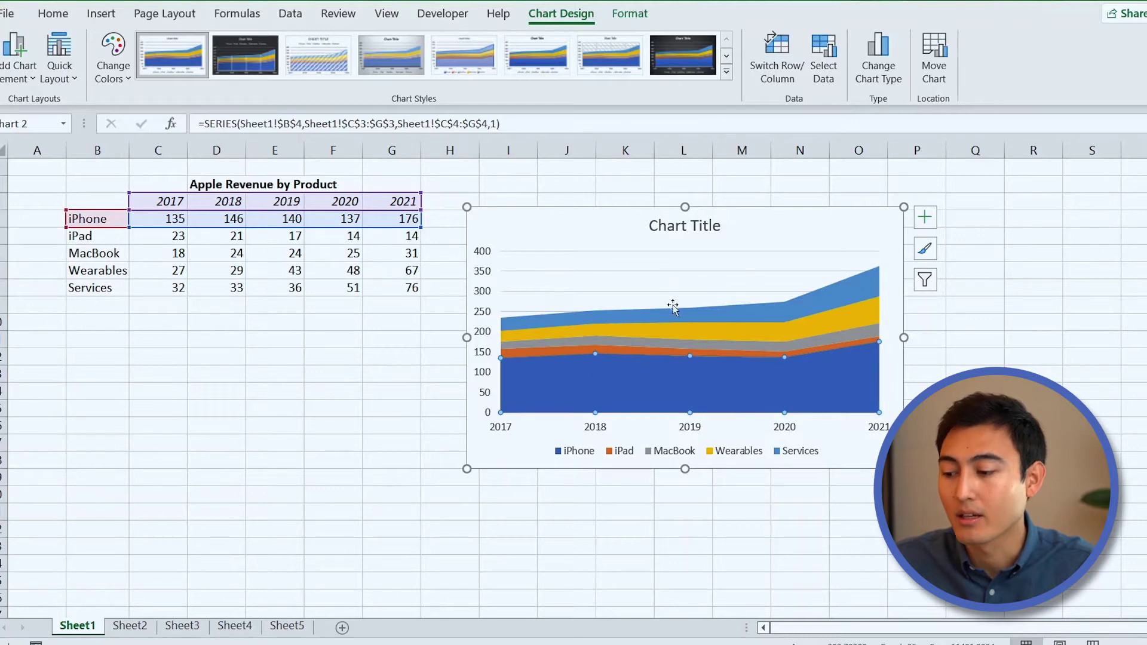
pyautogui.rightClick(575, 386)
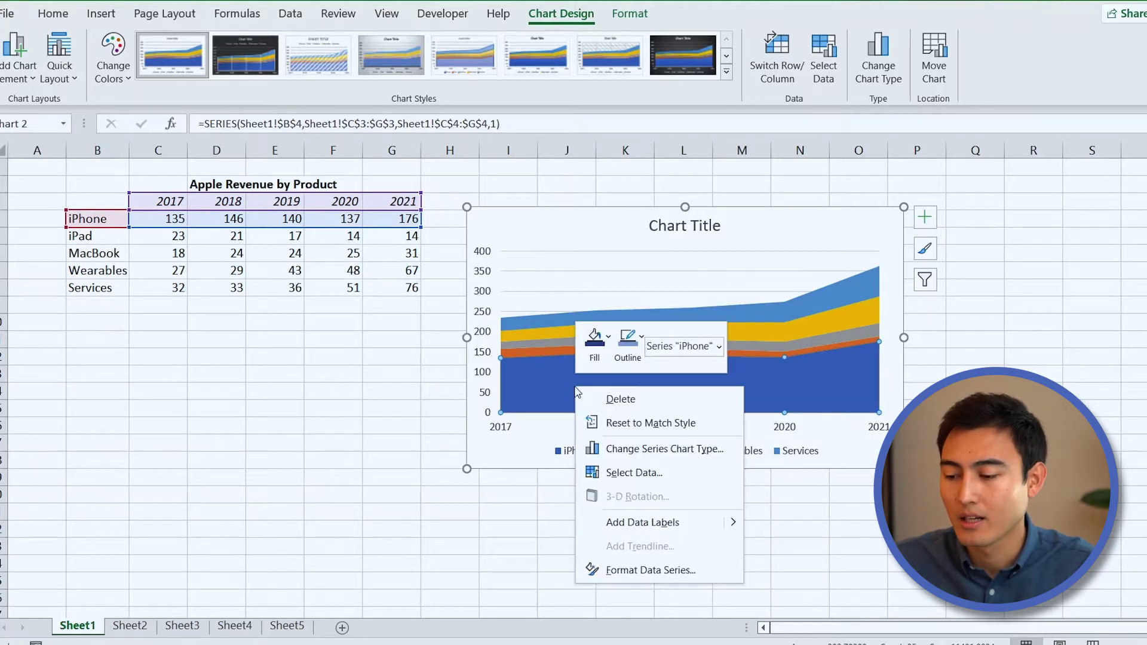
pyautogui.click(601, 338)
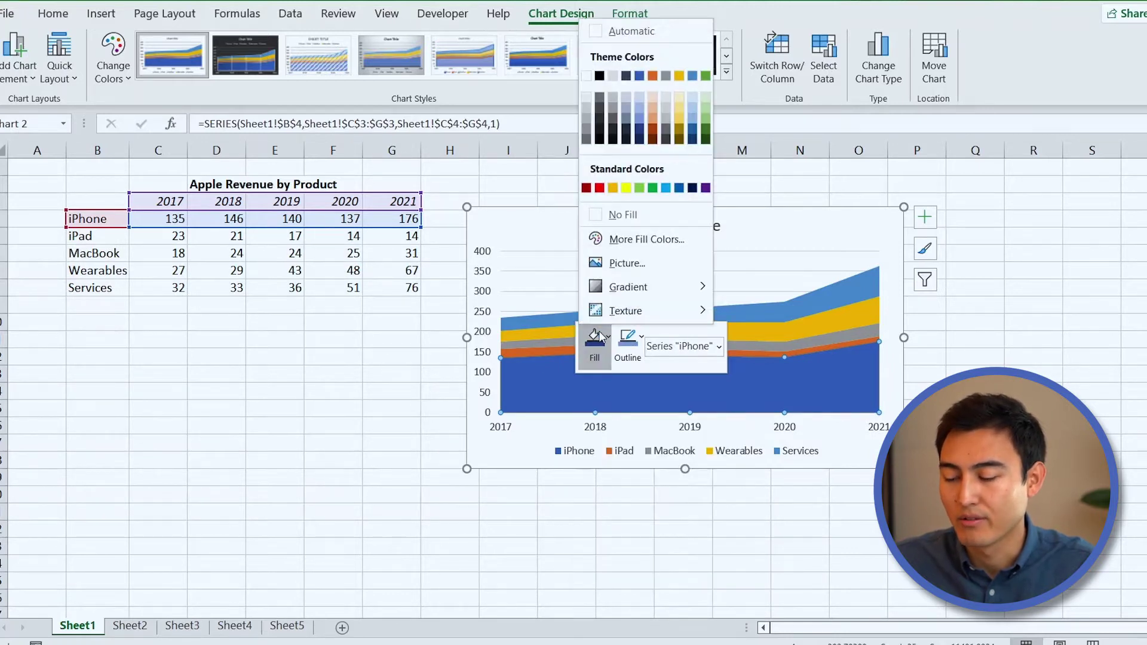
pyautogui.click(639, 139)
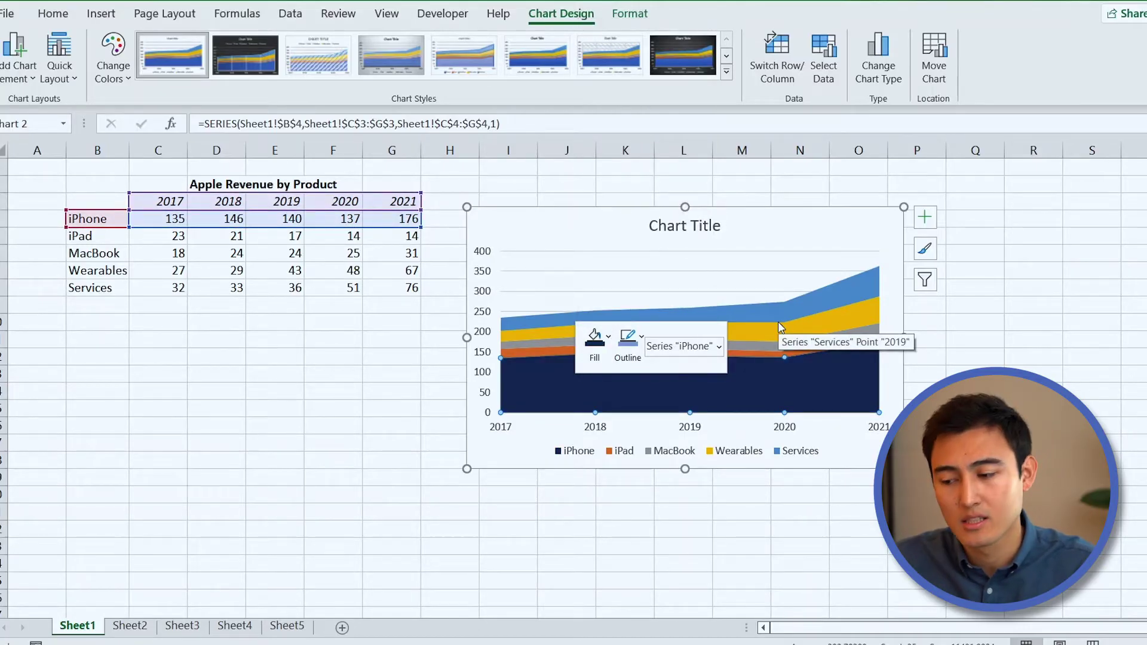
# Recolour the iPad, MacBook, Wearables and Services series in progressively lighter shades of the same blue.
pyautogui.click(766, 351)
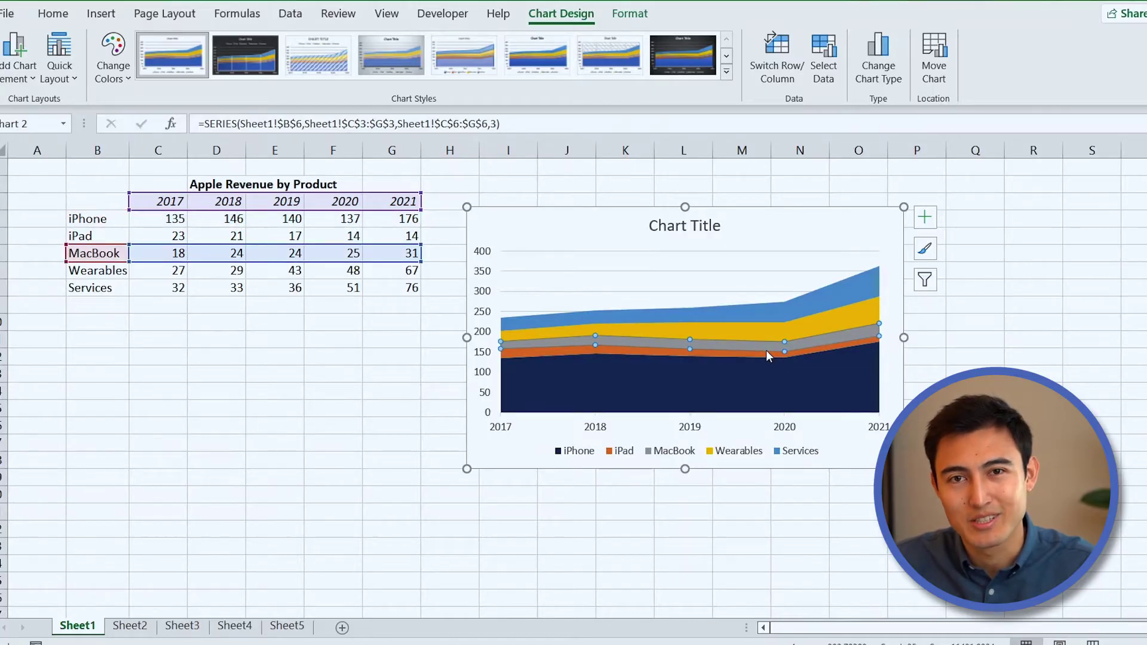
pyautogui.rightClick(734, 354)
pyautogui.click(657, 342)
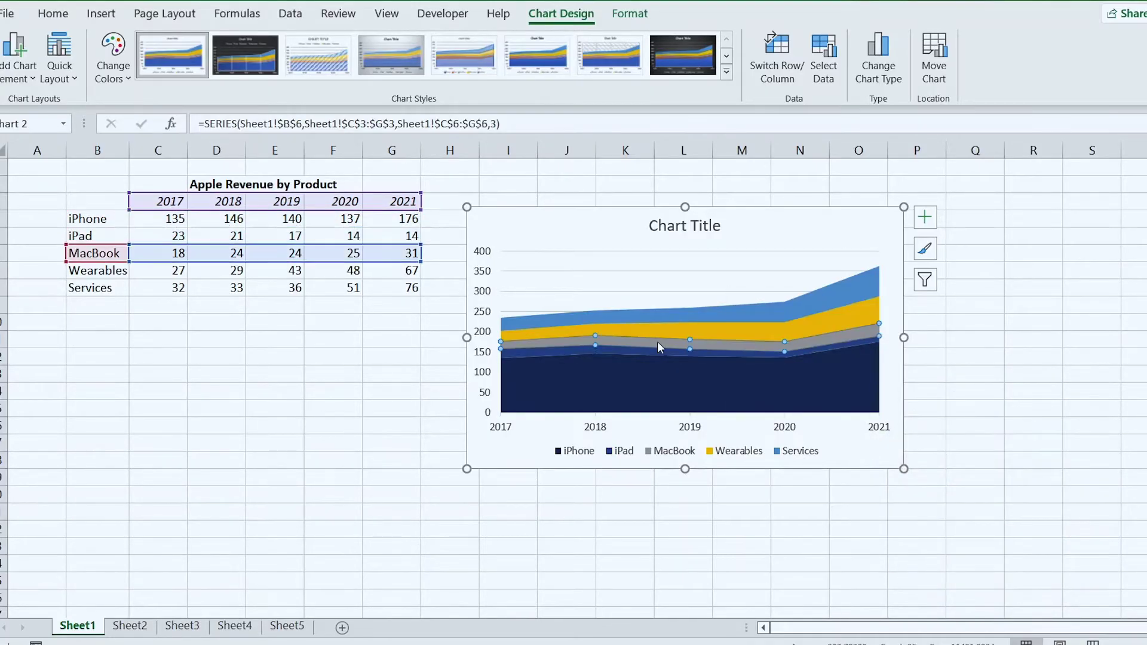
pyautogui.rightClick(659, 343)
pyautogui.click(646, 325)
pyautogui.rightClick(645, 325)
pyautogui.click(668, 200)
pyautogui.click(615, 233)
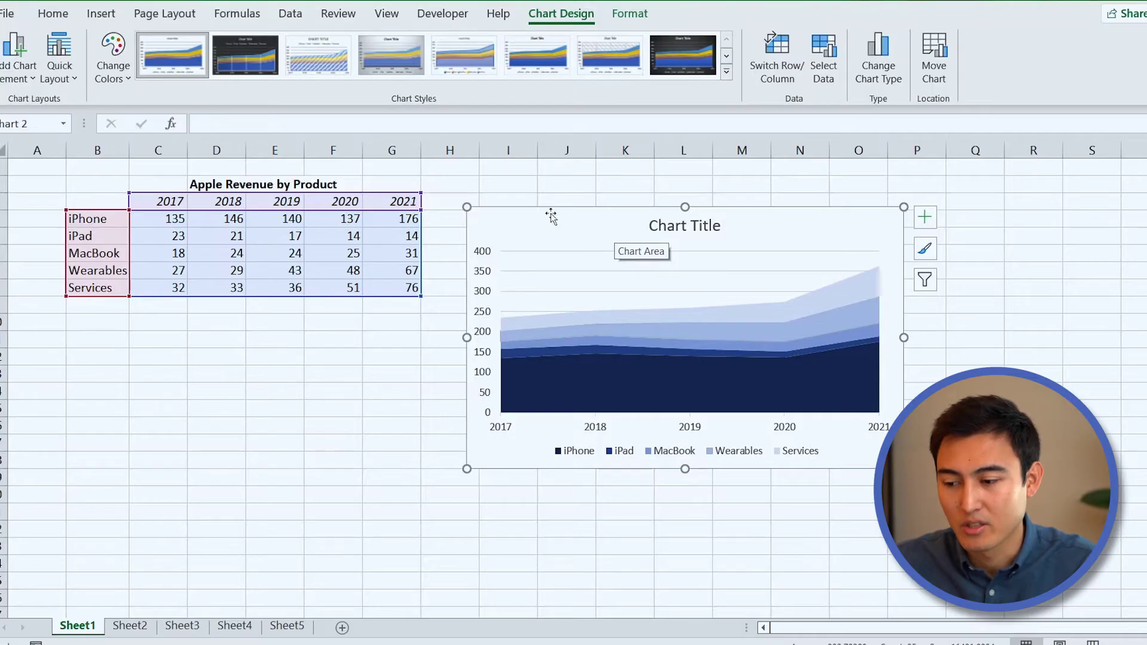
# Set the chart area's border to No line and delete the chart title.
pyautogui.rightClick(509, 230)
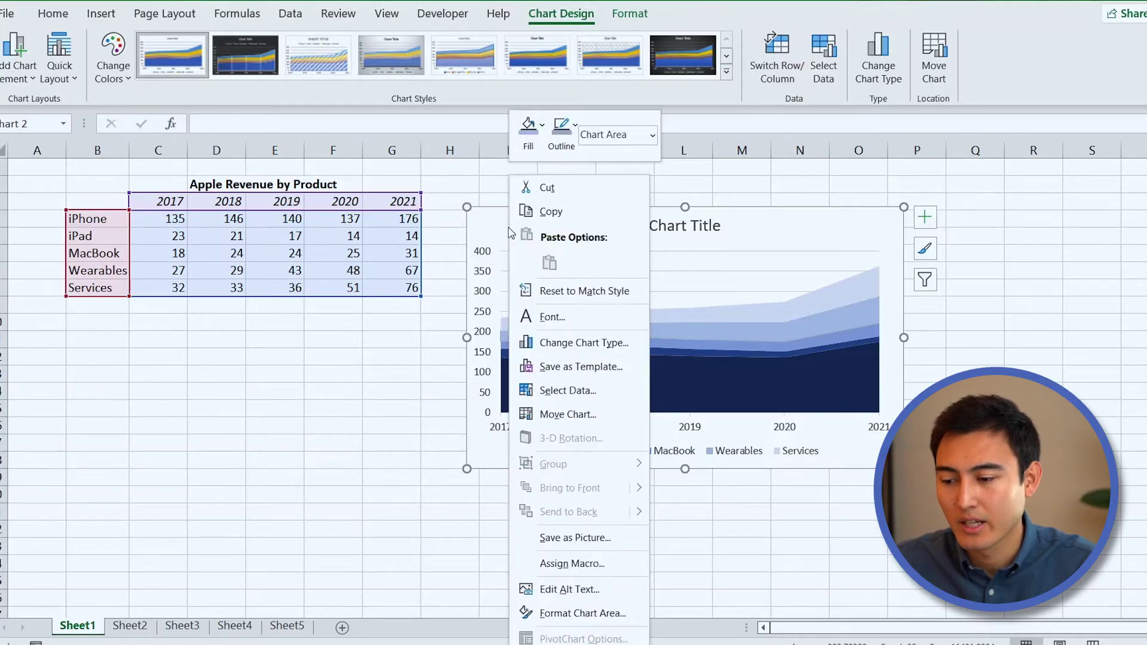
pyautogui.click(601, 614)
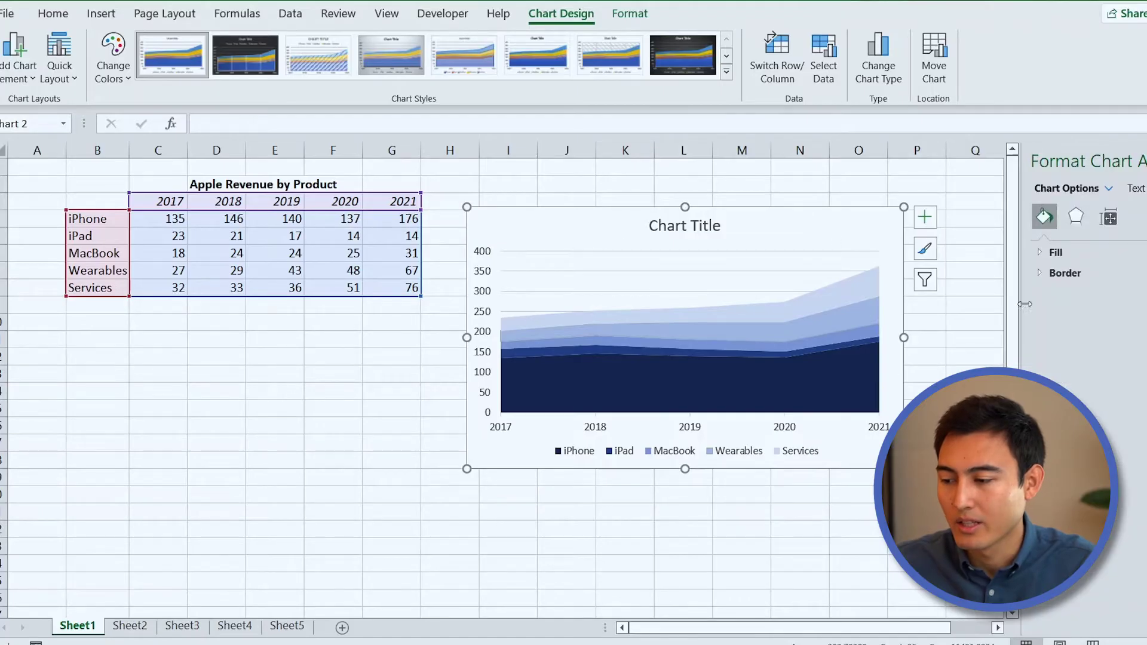
pyautogui.click(1065, 273)
pyautogui.click(1074, 301)
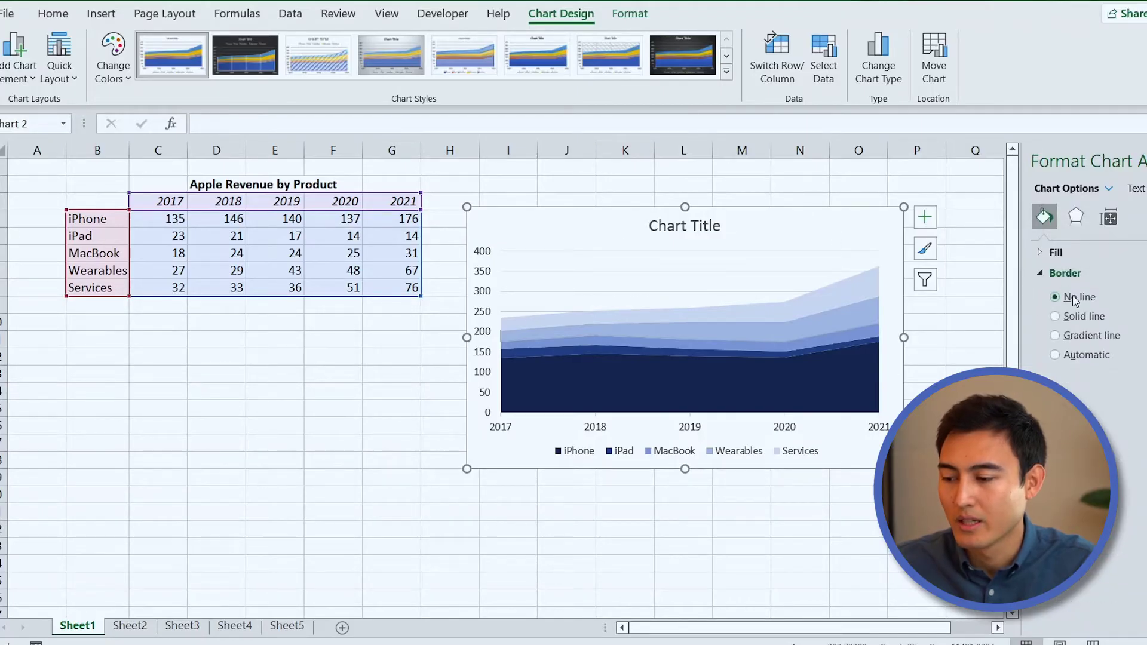
pyautogui.click(712, 234)
pyautogui.press('Delete')
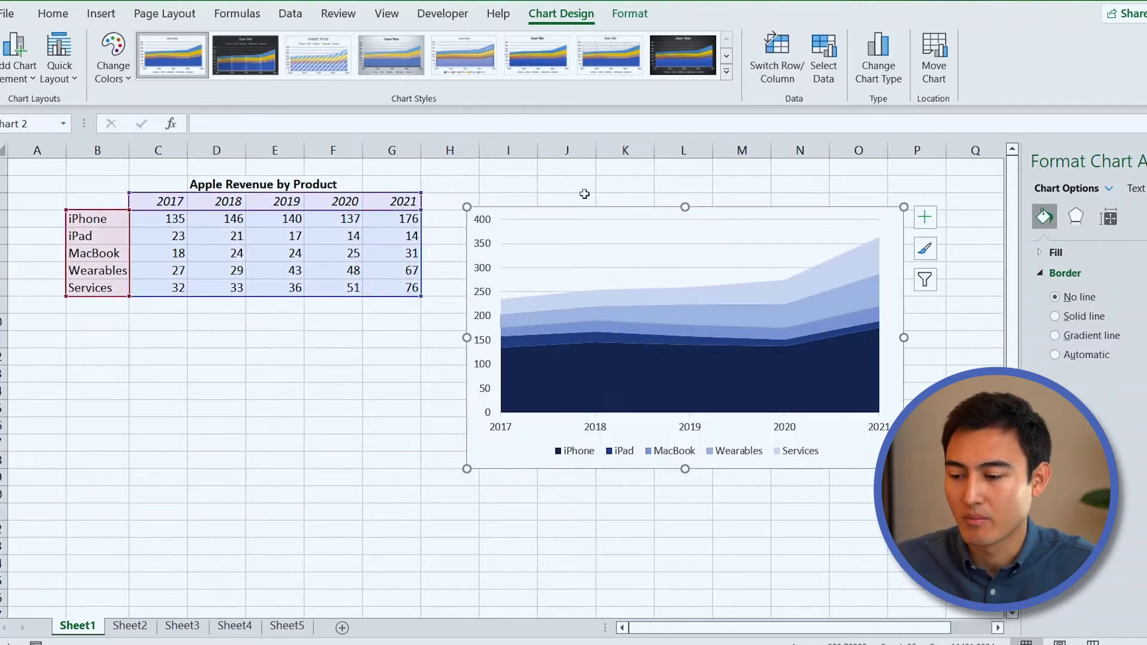
# Hide the worksheet gridlines on Sheet1.
pyautogui.click(556, 187)
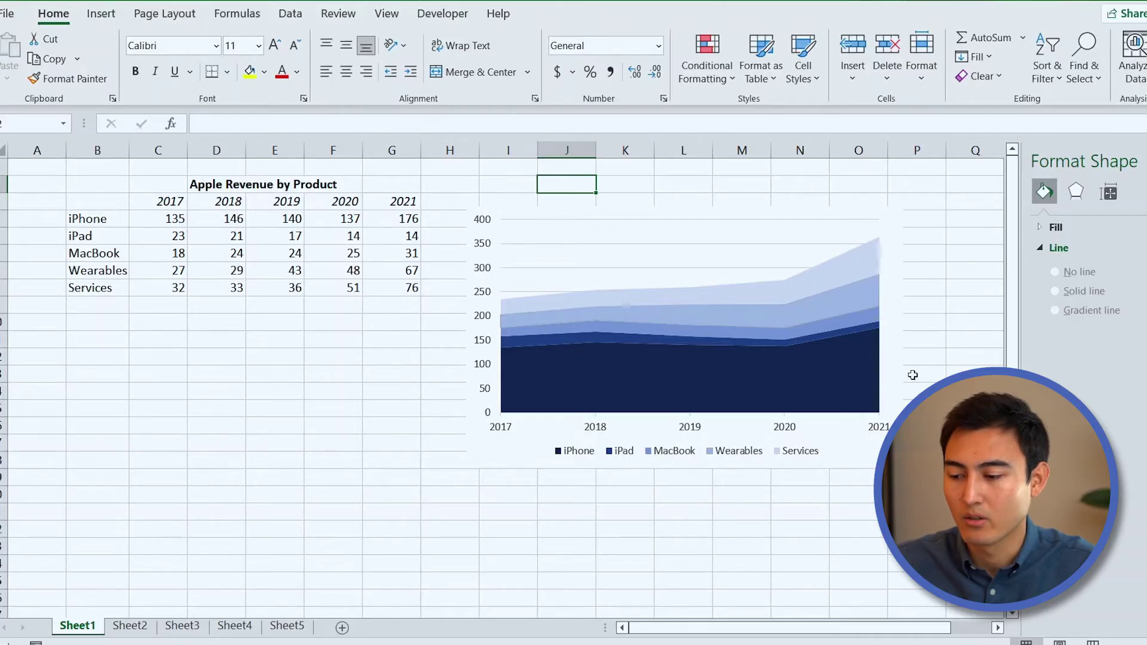
pyautogui.press('alt')
pyautogui.press('w')
pyautogui.press('v')
pyautogui.press('g')
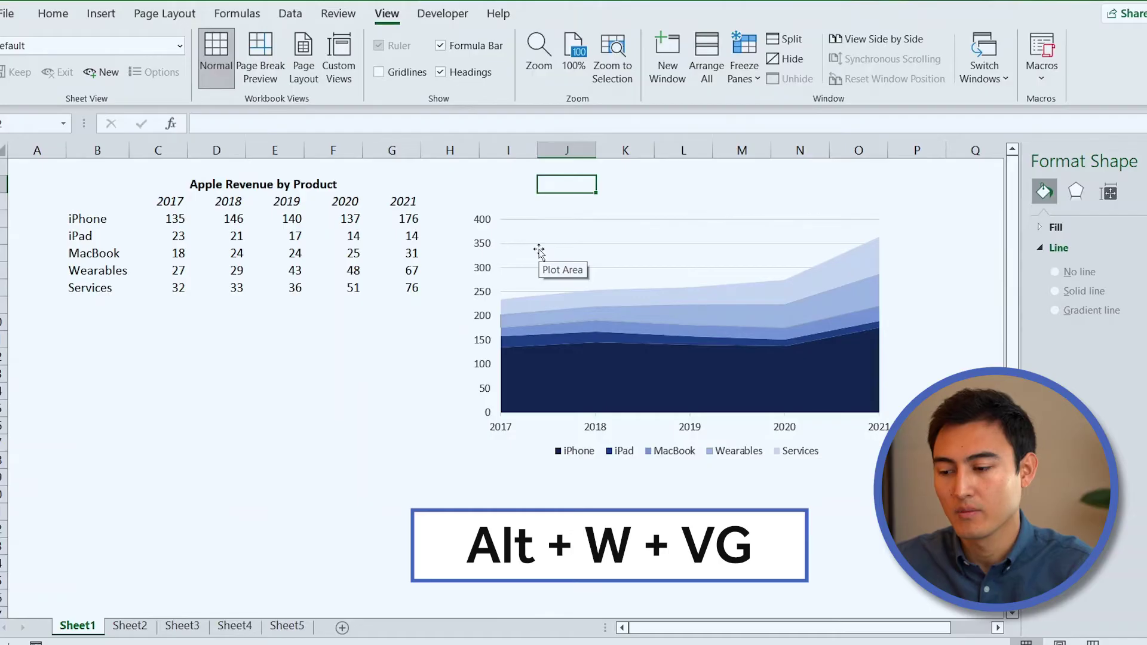
# Copy the table heading "Apple Revenue by Product" from D2 into cell I2 above the chart.
pyautogui.press('Left')
pyautogui.press('Left')
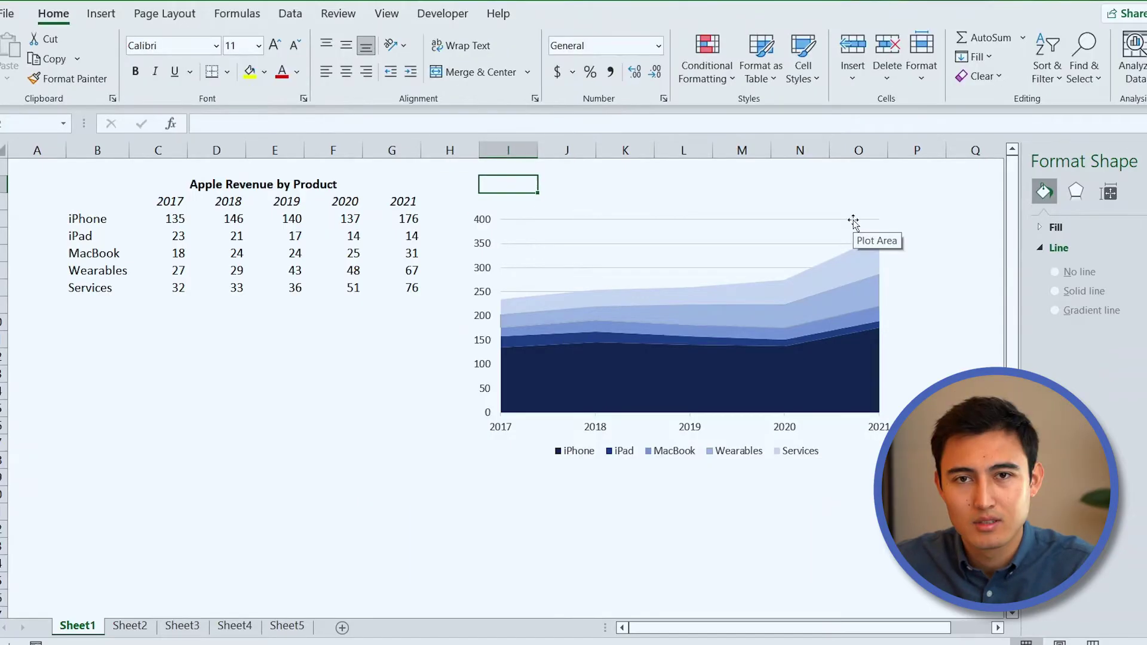
pyautogui.press('Left')
pyautogui.press('Left')
pyautogui.press('Left')
pyautogui.press('Left')
pyautogui.press('Left')
pyautogui.press('Left')
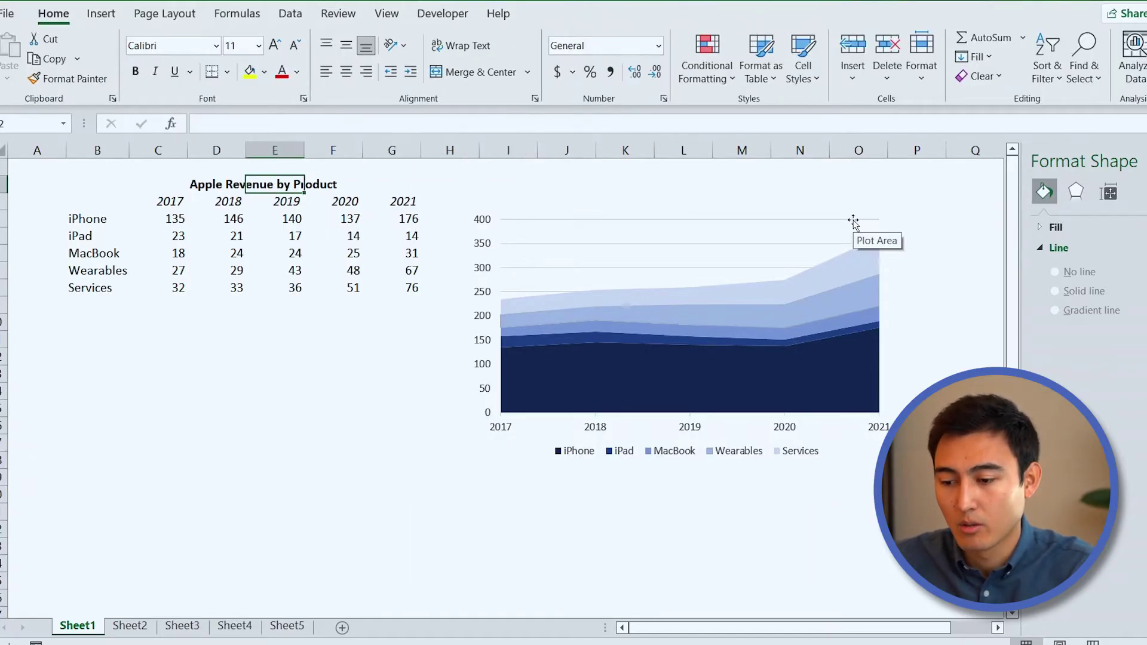
pyautogui.press('Right')
pyautogui.hotkey('ctrl', 'c')
pyautogui.press('Right')
pyautogui.press('Right')
pyautogui.press('Right')
pyautogui.press('Right')
pyautogui.press('Right')
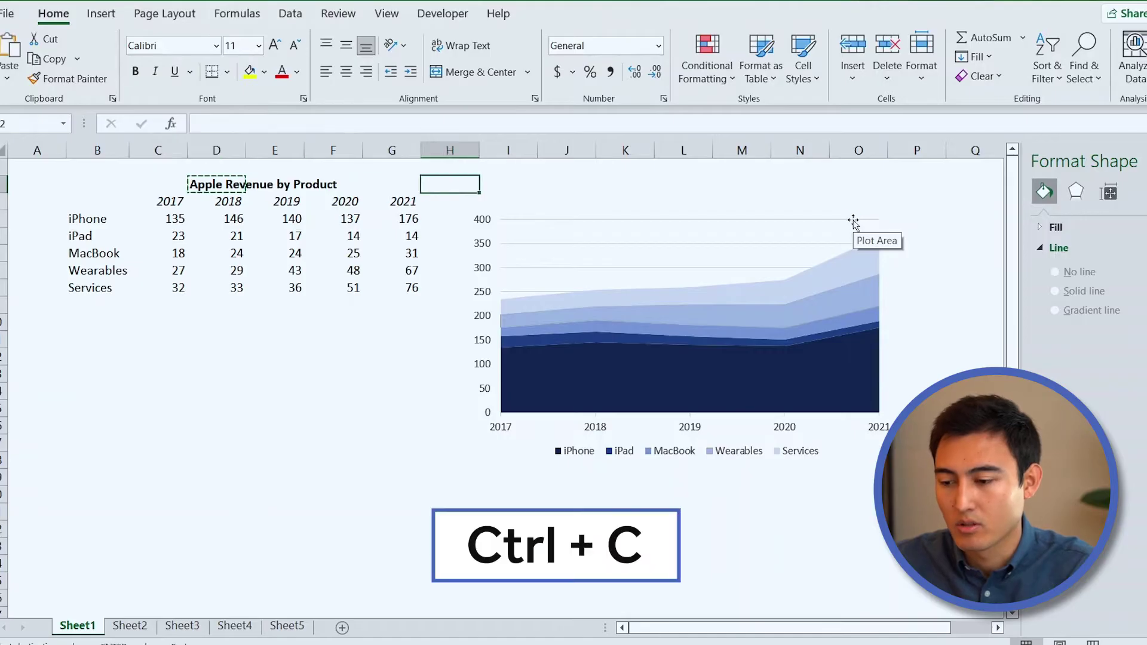
pyautogui.hotkey('ctrl', 'v')
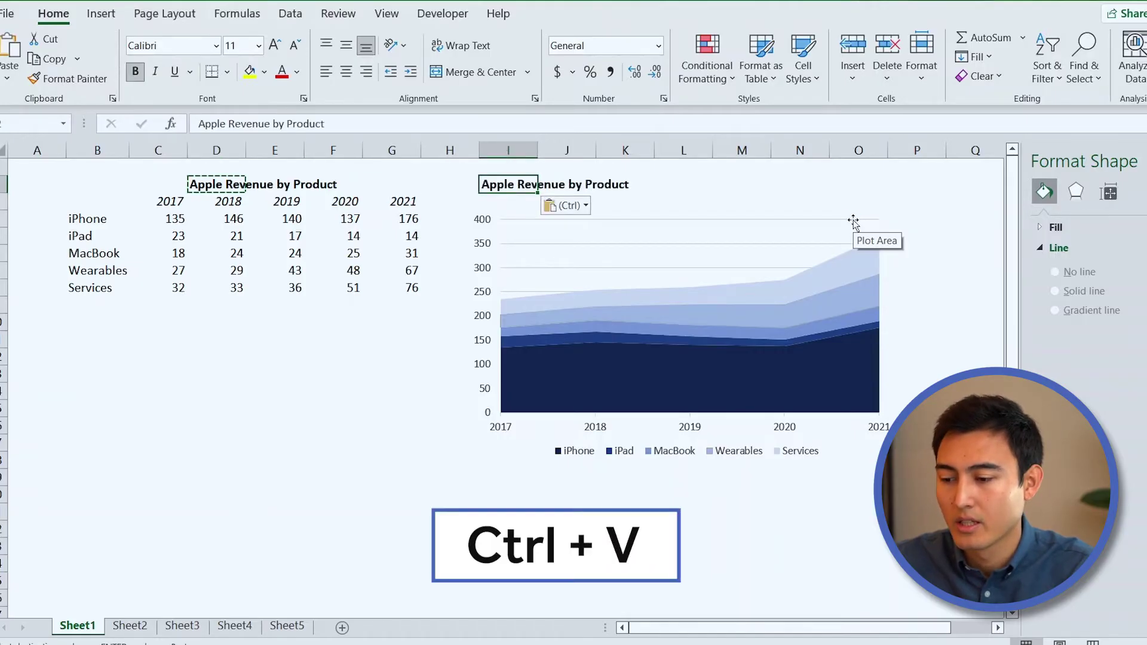
# Merge and center the copied heading across I2:O2, spanning the width of the chart.
pyautogui.hotkey('shift', 'Right')
pyautogui.hotkey('shift', 'Right')
pyautogui.hotkey('shift', 'Right')
pyautogui.hotkey('shift', 'Right')
pyautogui.hotkey('shift', 'Right')
pyautogui.hotkey('shift', 'Right')
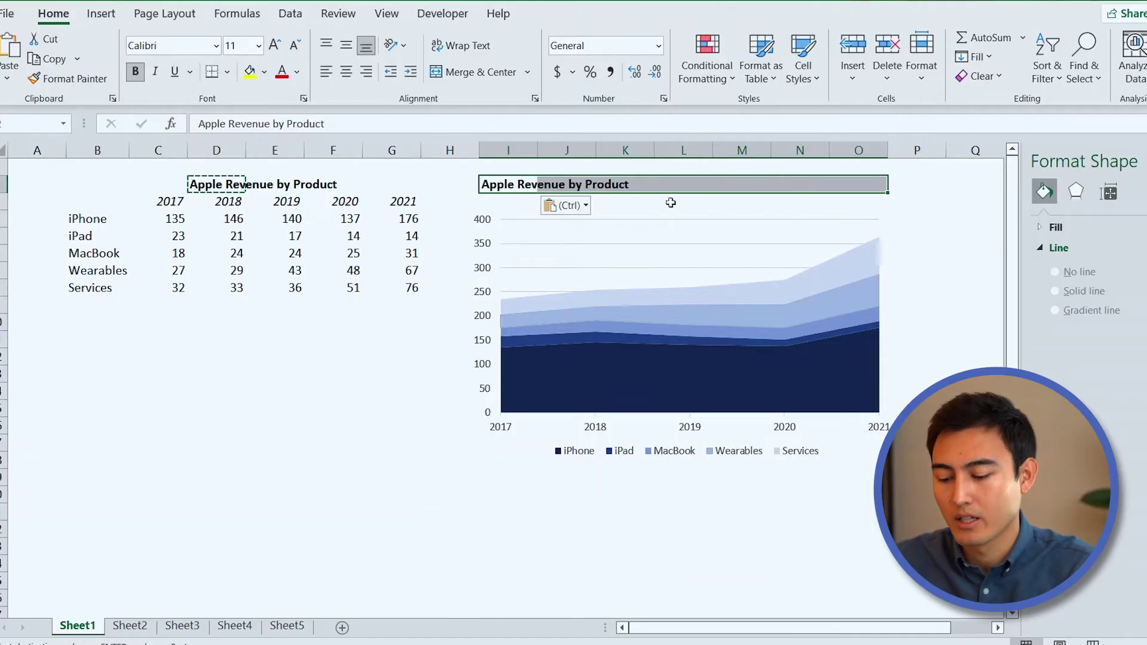
pyautogui.press('alt')
pyautogui.press('h')
pyautogui.press('m')
pyautogui.press('c')
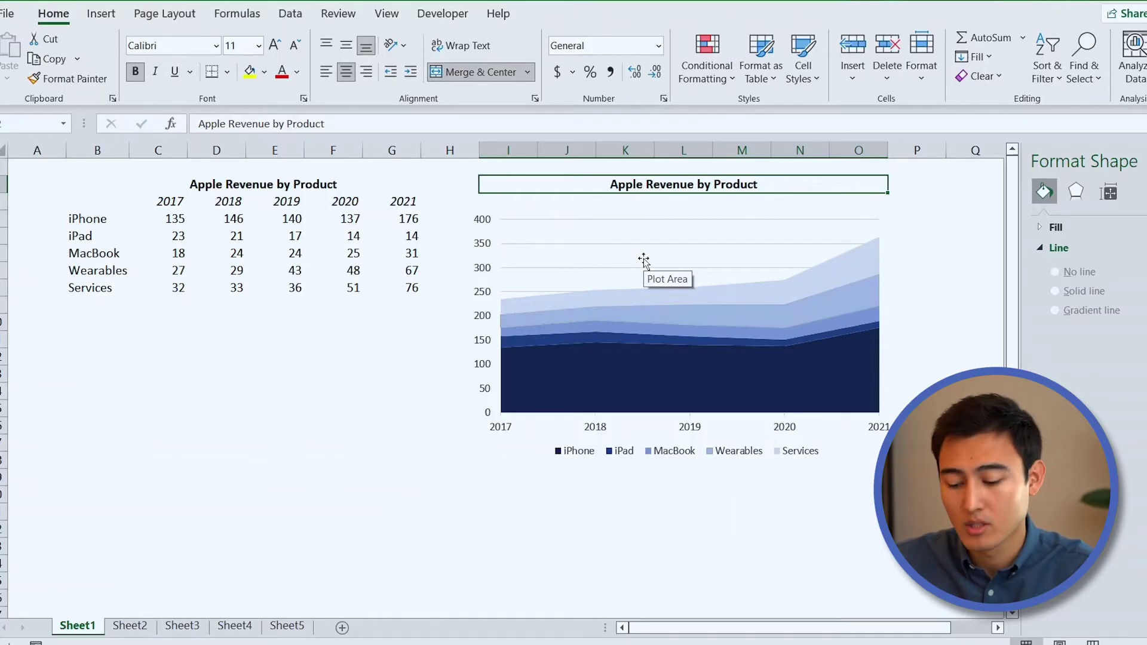
# Fill the merged heading above the chart with a dark blue theme colour one shade lighter than the darkest.
pyautogui.press('alt')
pyautogui.press('h')
pyautogui.press('h')
pyautogui.press('Down')
pyautogui.press('Down')
pyautogui.press('Down')
pyautogui.press('Down')
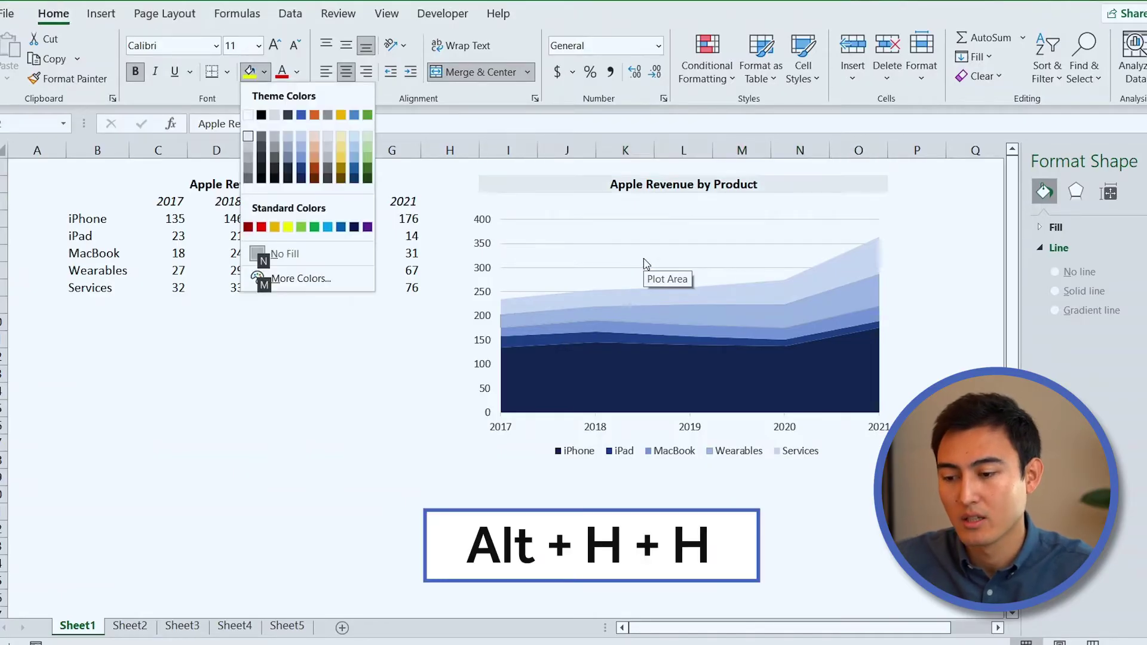
pyautogui.press('Right')
pyautogui.press('Right')
pyautogui.press('Right')
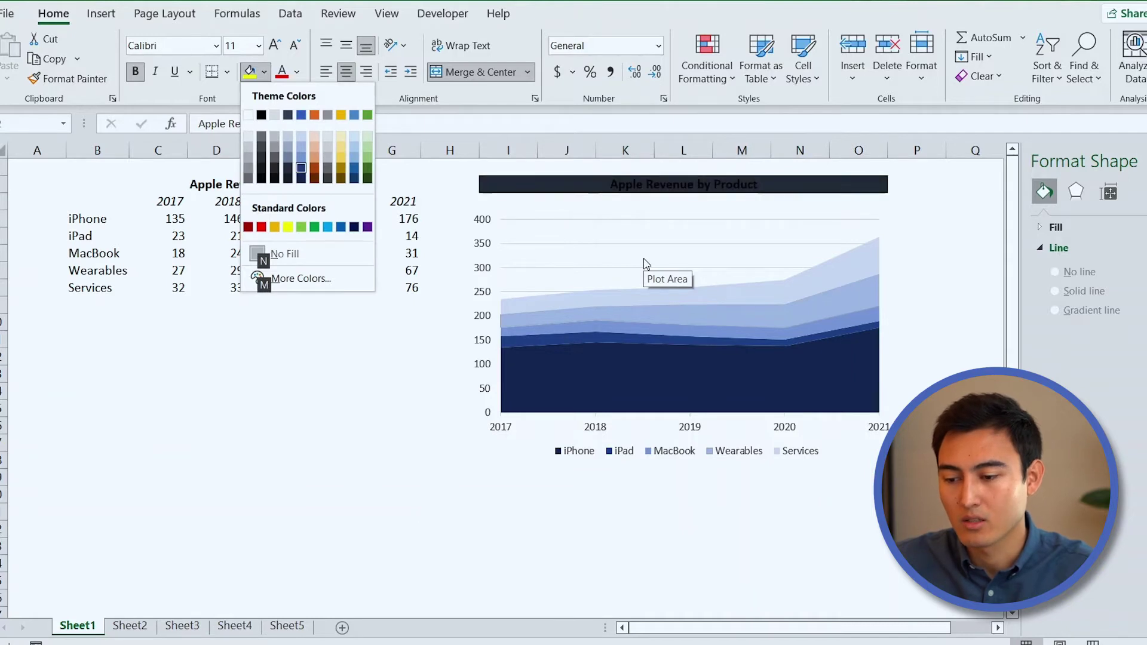
pyautogui.press('Return')
# Set the font colour of the merged chart heading to white.
pyautogui.press('alt')
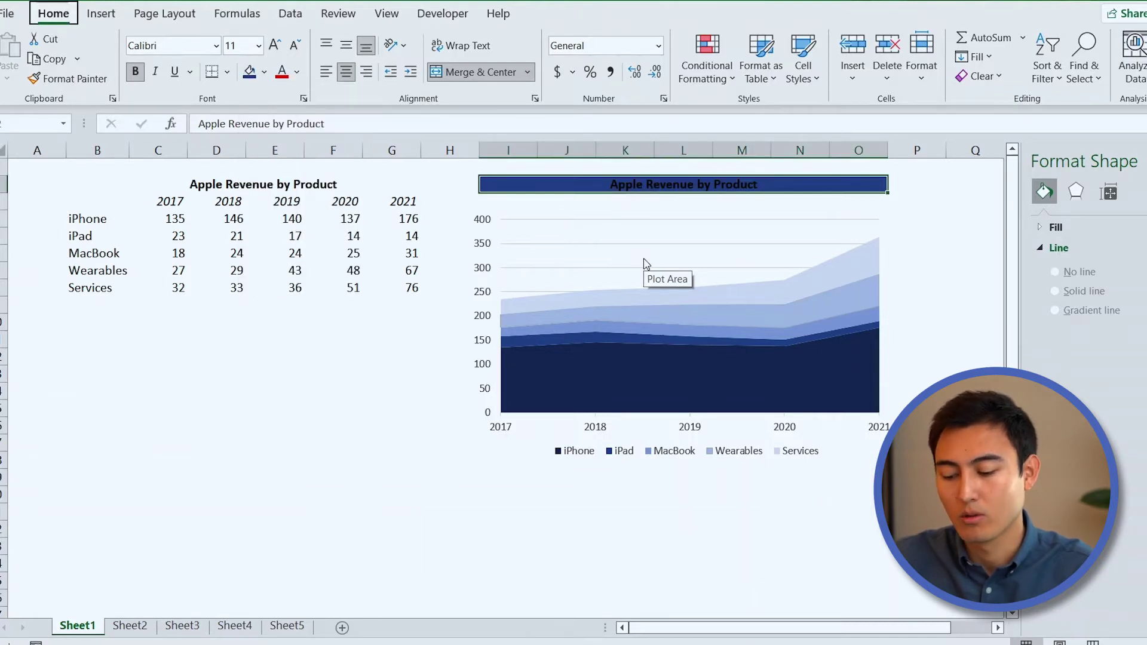
pyautogui.press('h')
pyautogui.press('f')
pyautogui.press('c')
pyautogui.press('Left')
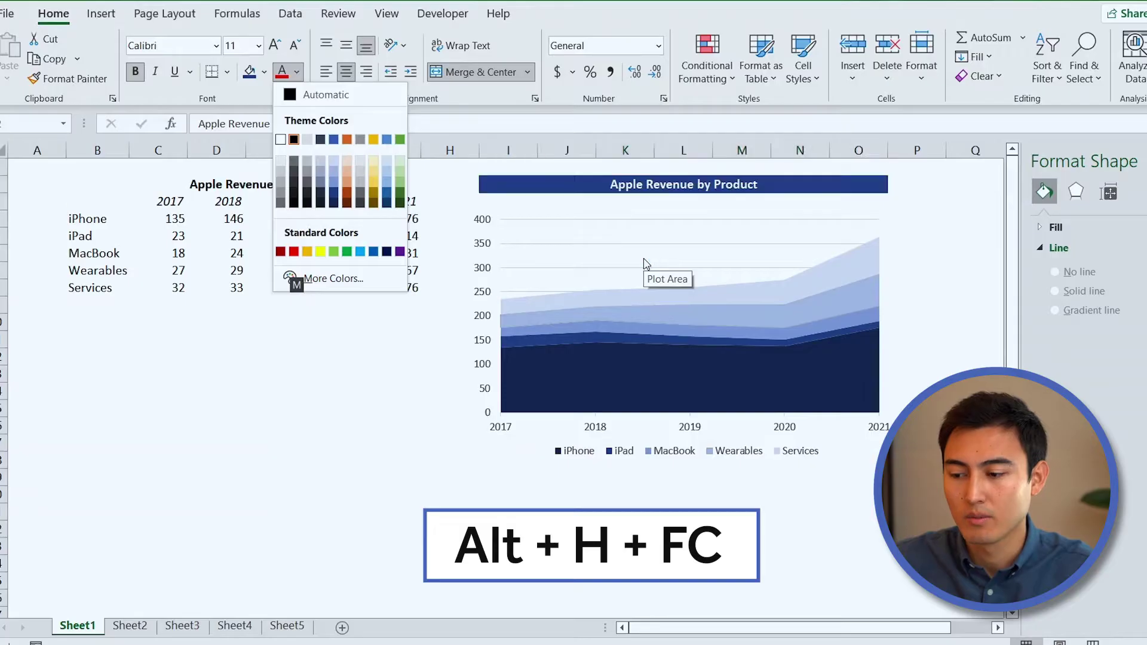
pyautogui.press('Return')
pyautogui.press('Down')
pyautogui.press('Down')
pyautogui.press('Down')
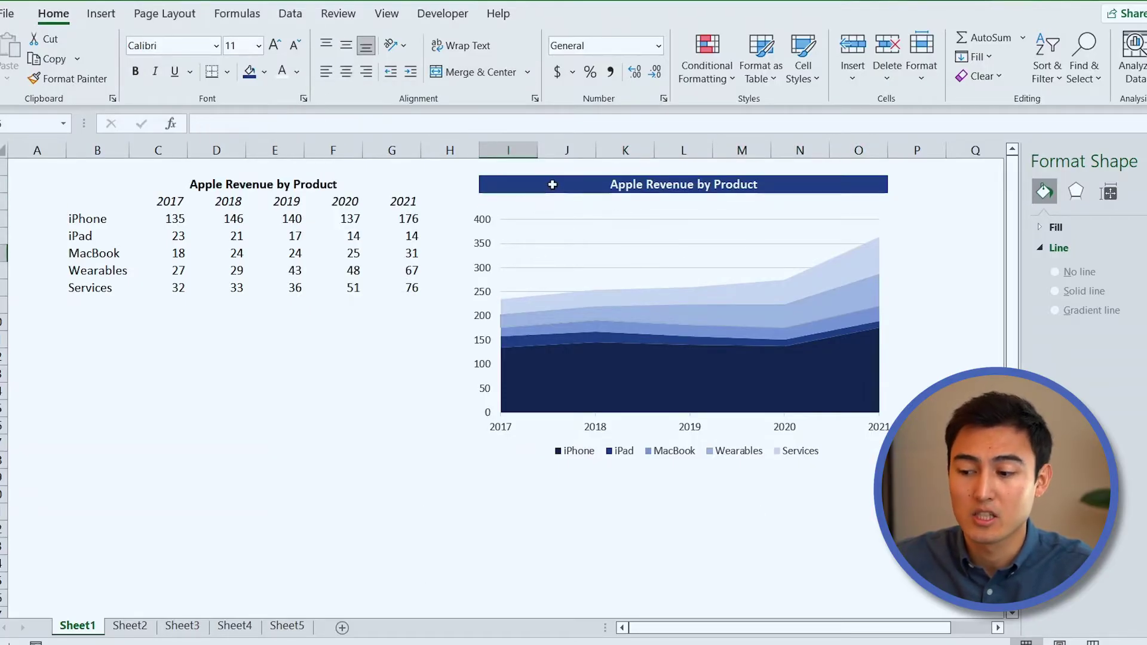
# Move the stacked area chart up so it sits directly beneath the blue heading row.
pyautogui.click(548, 190)
pyautogui.click(536, 315)
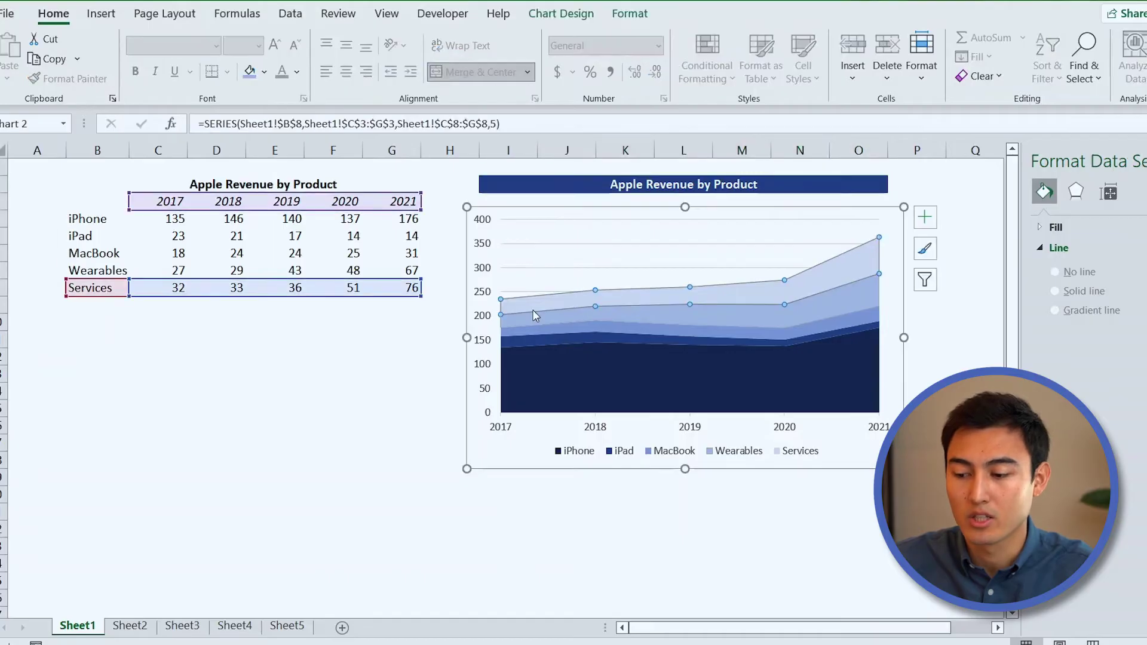
pyautogui.click(396, 424)
pyautogui.moveTo(870, 459); pyautogui.dragTo(872, 445)
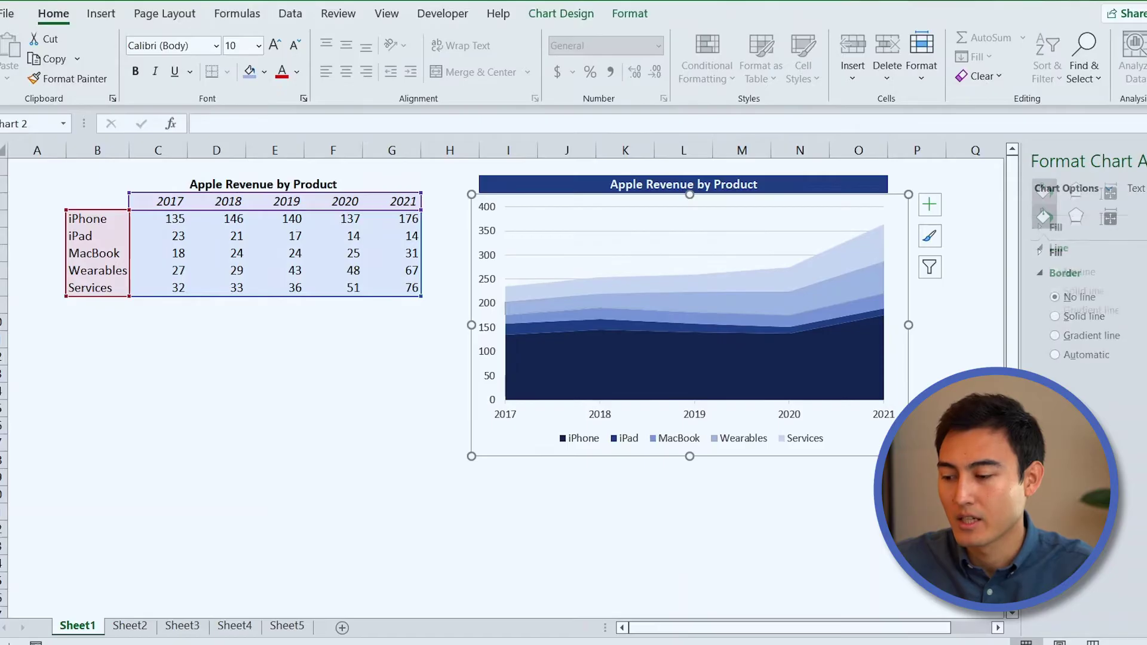
pyautogui.click(975, 564)
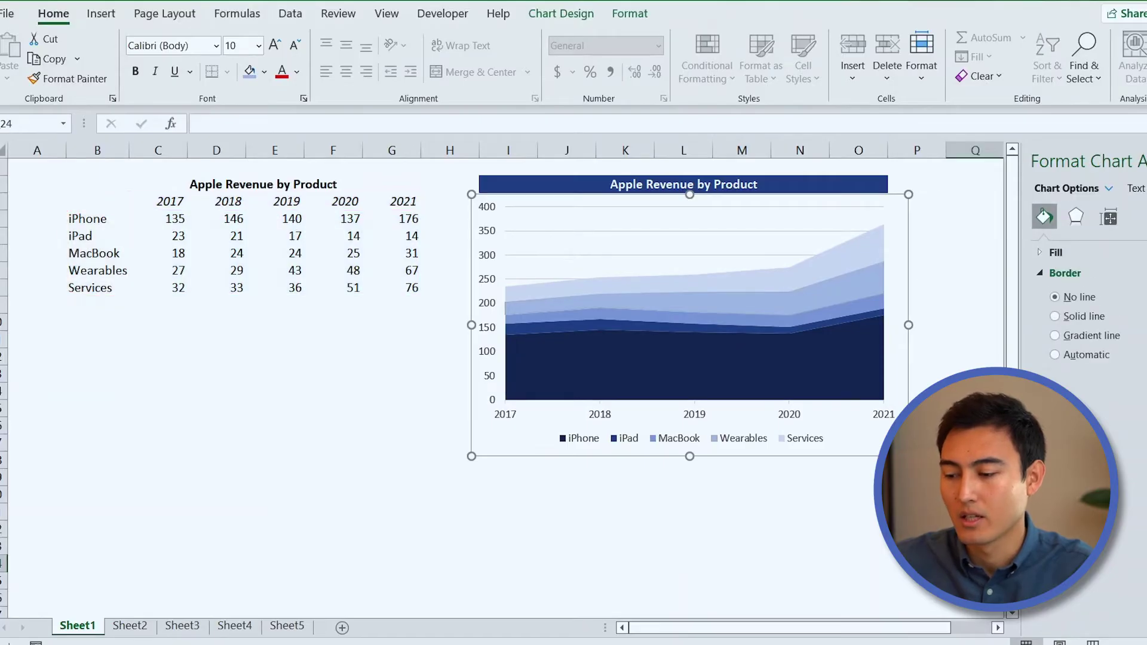
# Set the chart legend's position to Top.
pyautogui.click(693, 441)
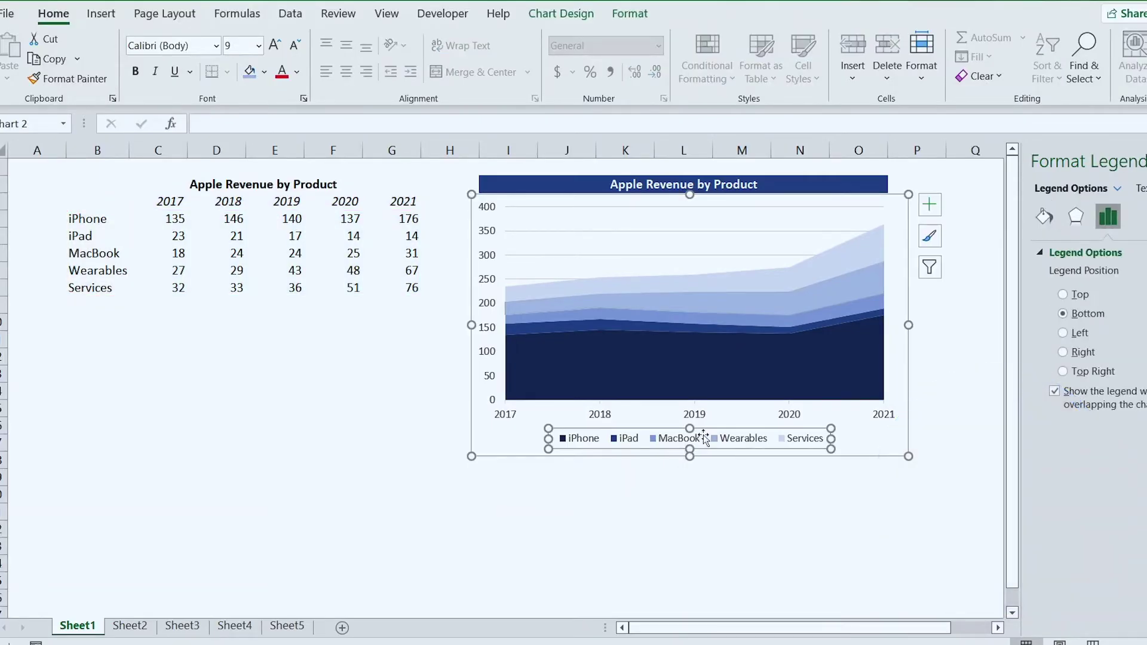
pyautogui.rightClick(734, 442)
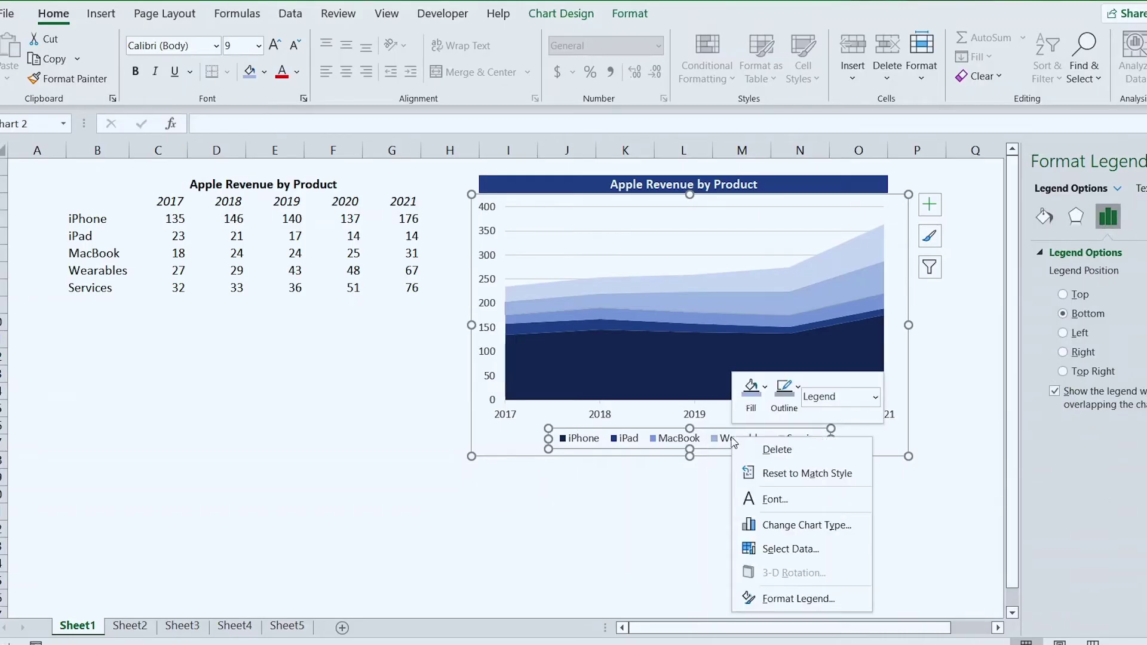
pyautogui.click(775, 600)
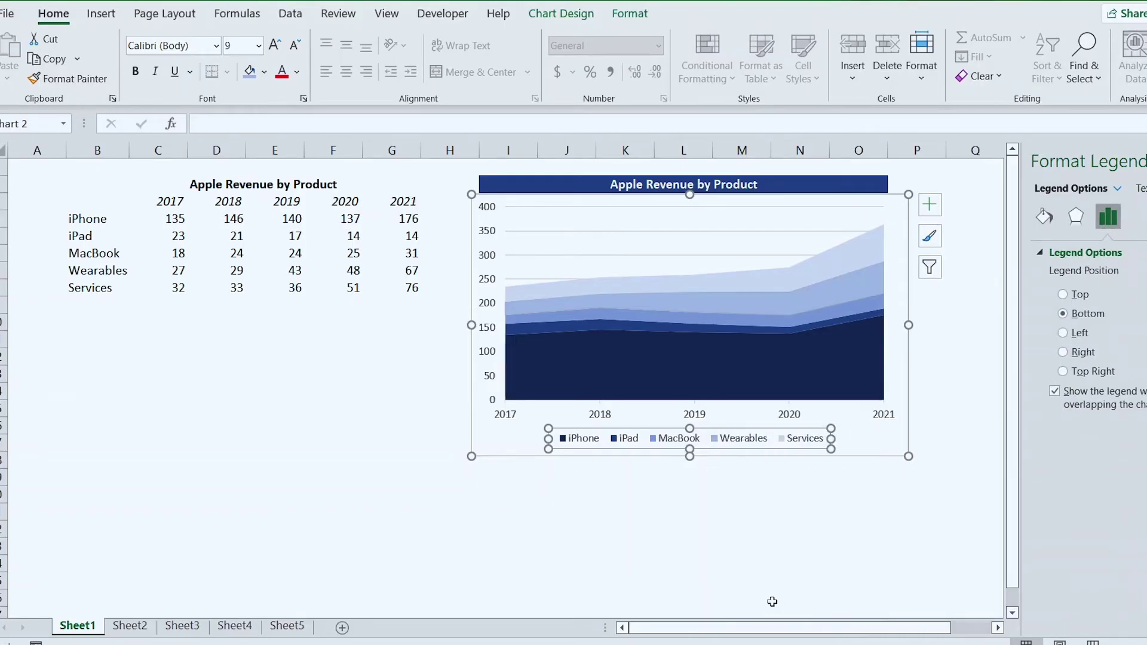
pyautogui.click(1077, 297)
pyautogui.press('Escape')
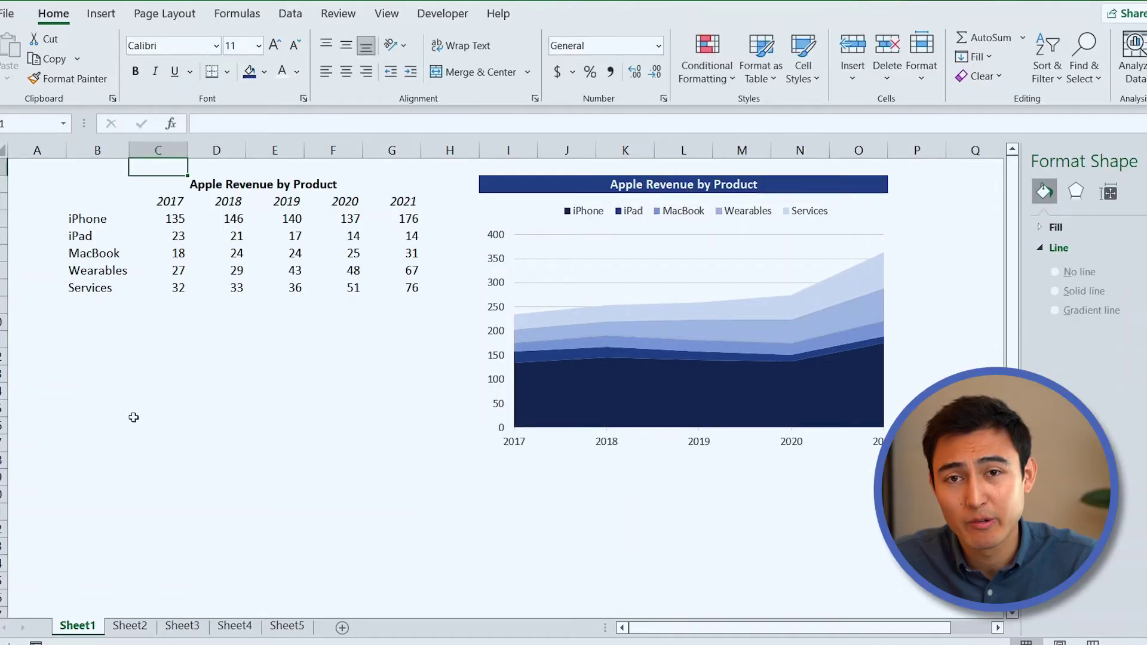
# Insert an empty column before the 2017 data, between the product names and the yearly figures.
pyautogui.press('Down')
pyautogui.press('Down')
pyautogui.press('Down')
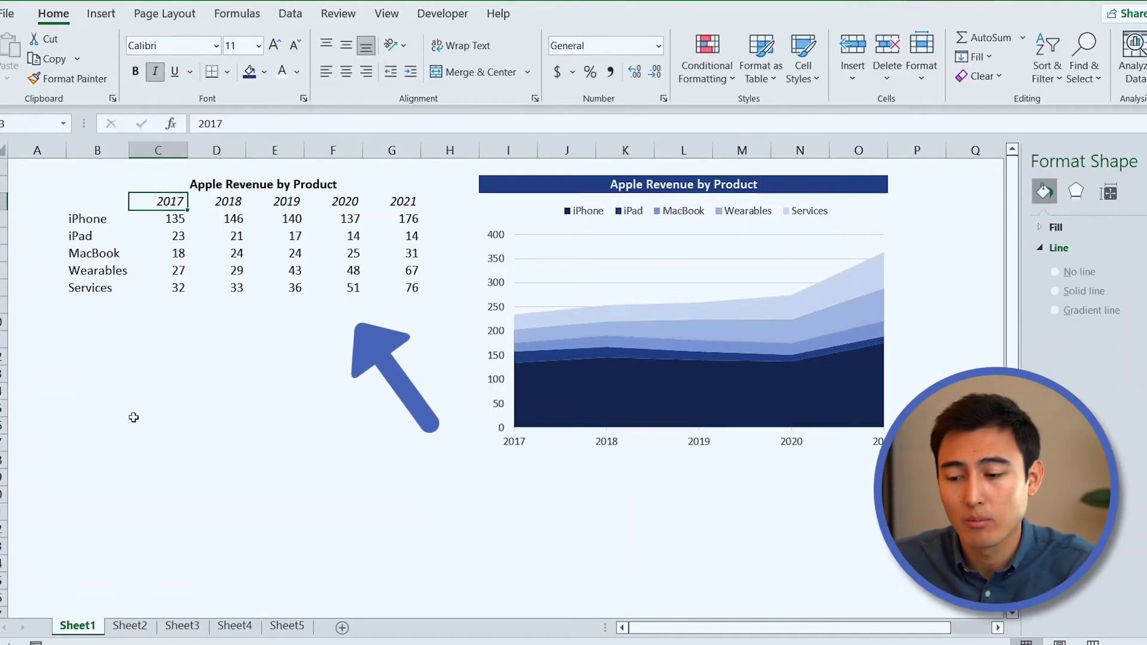
pyautogui.hotkey('ctrl', 'space')
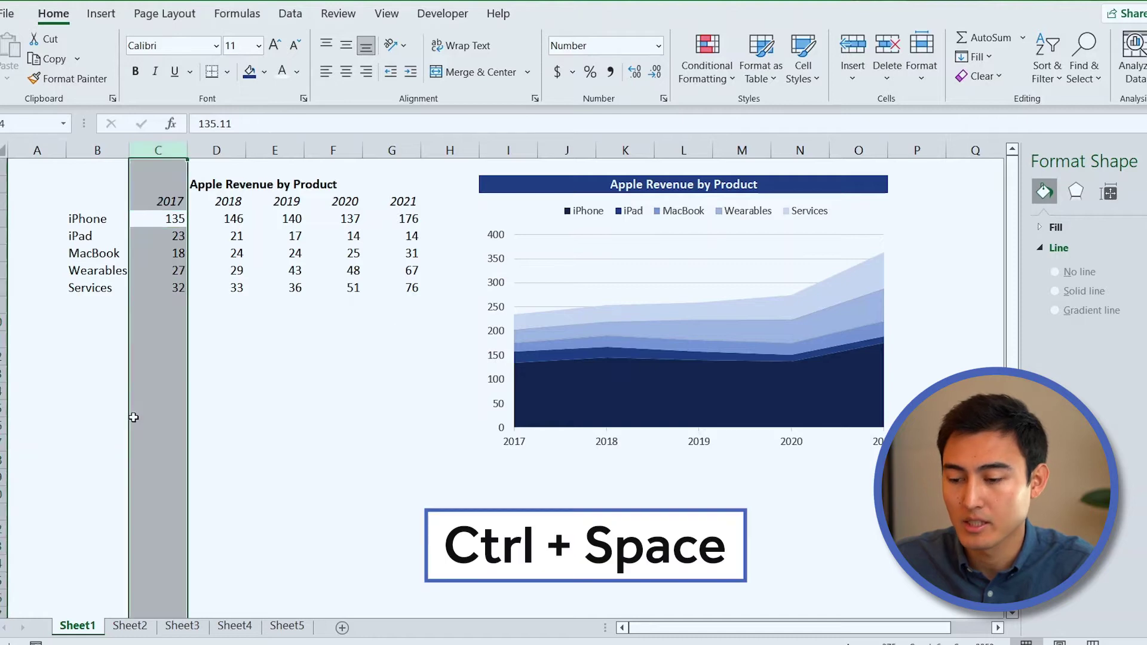
pyautogui.hotkey('ctrl', '+')
# Enter the header "Trend" in C3 of the new column.
pyautogui.press('Up')
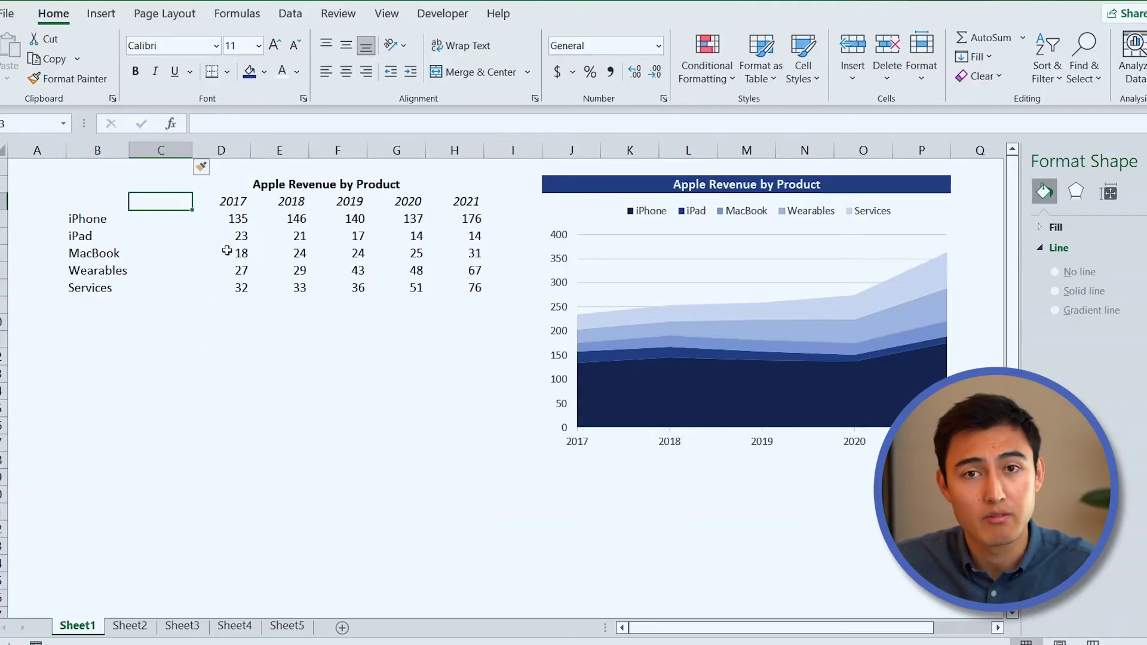
pyautogui.write('Trend')
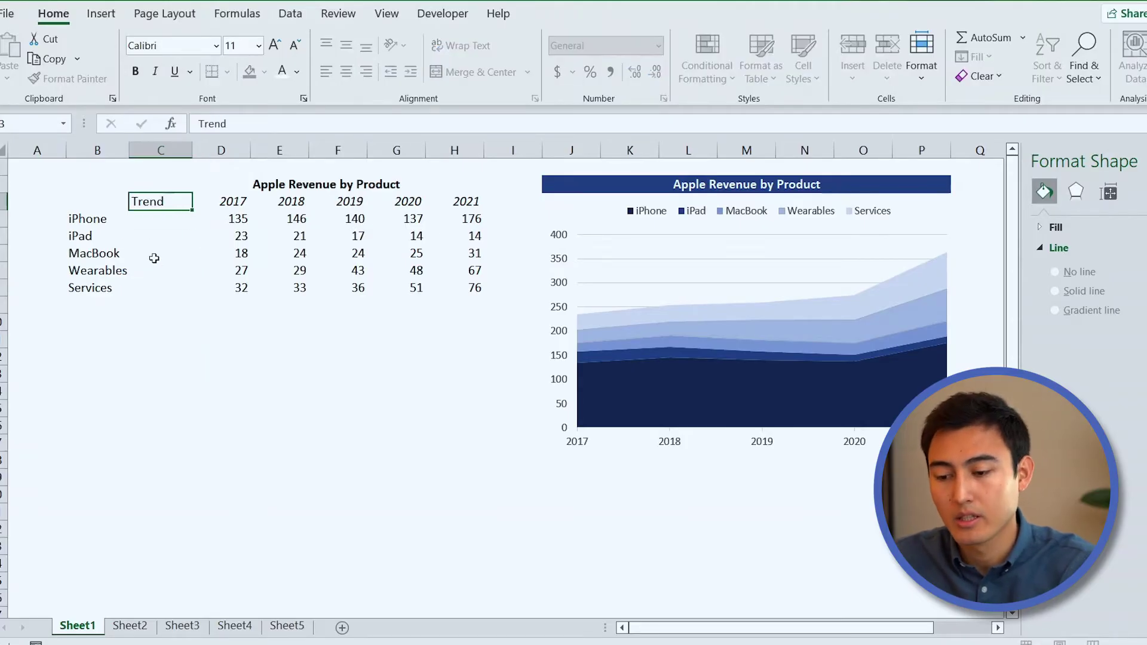
pyautogui.press('Return')
# Create a line sparkline in C4 from the iPhone revenue data in D4:H4.
pyautogui.press('Right')
pyautogui.hotkey('shift', 'Right')
pyautogui.hotkey('shift', 'Right')
pyautogui.hotkey('shift', 'Right')
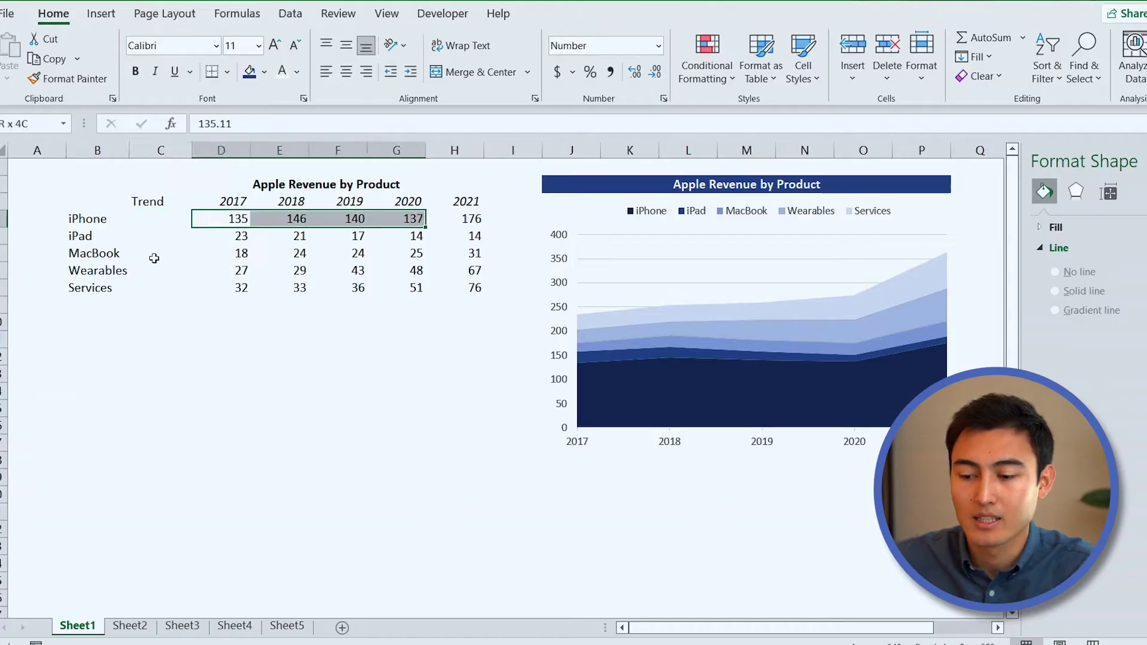
pyautogui.hotkey('shift', 'Right')
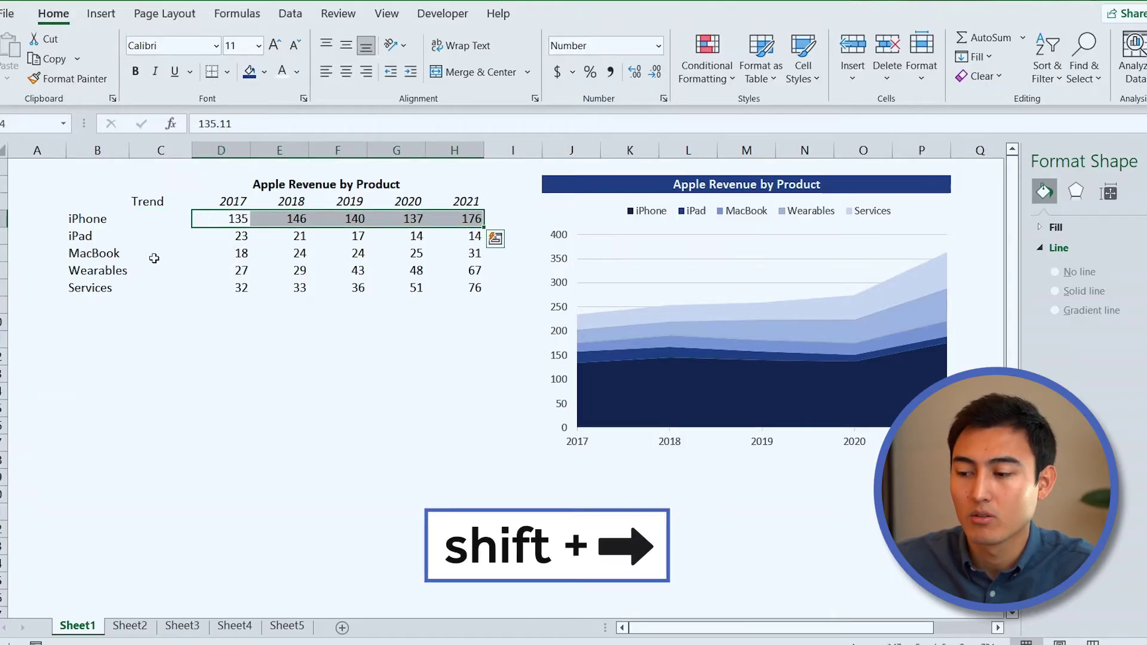
pyautogui.click(109, 15)
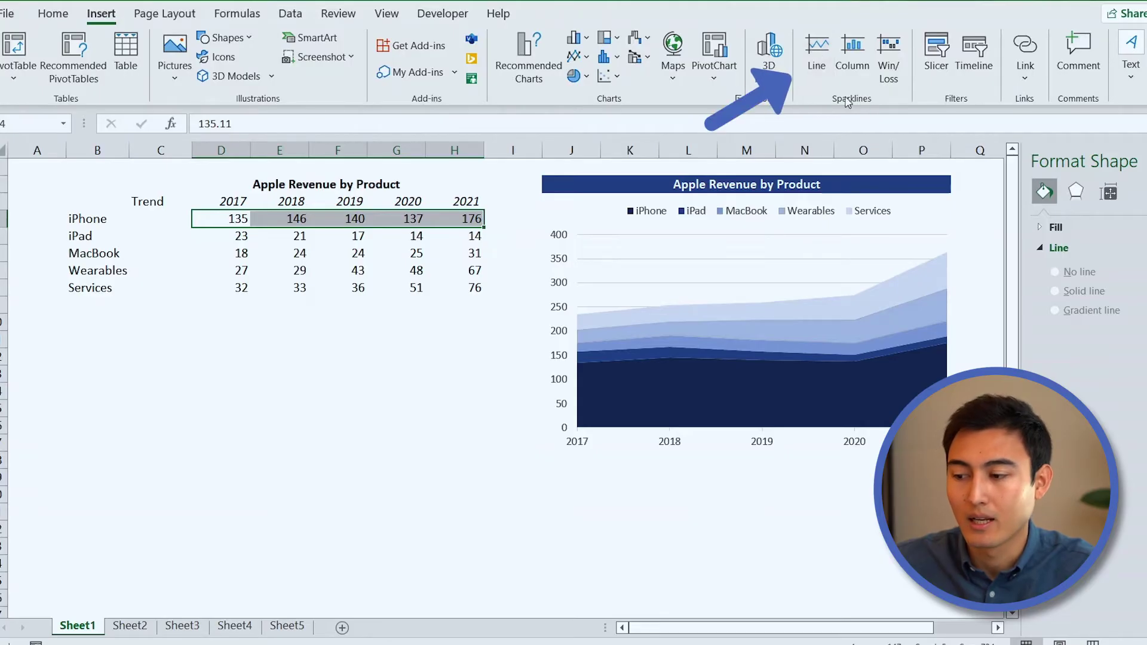
pyautogui.click(812, 49)
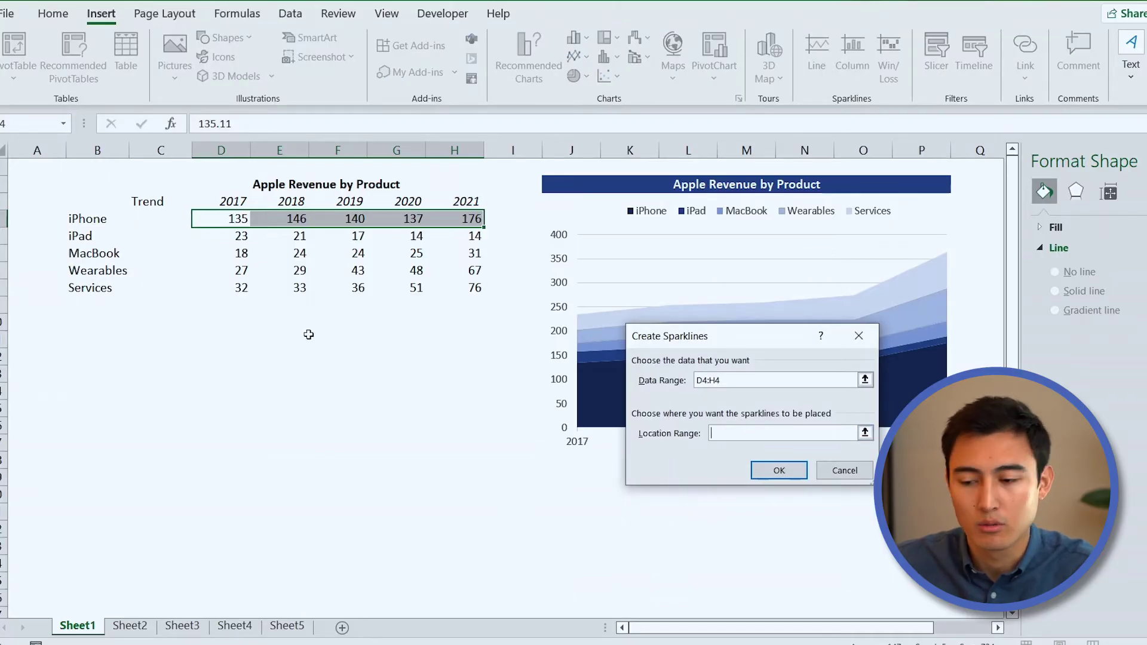
pyautogui.click(159, 220)
pyautogui.press('Return')
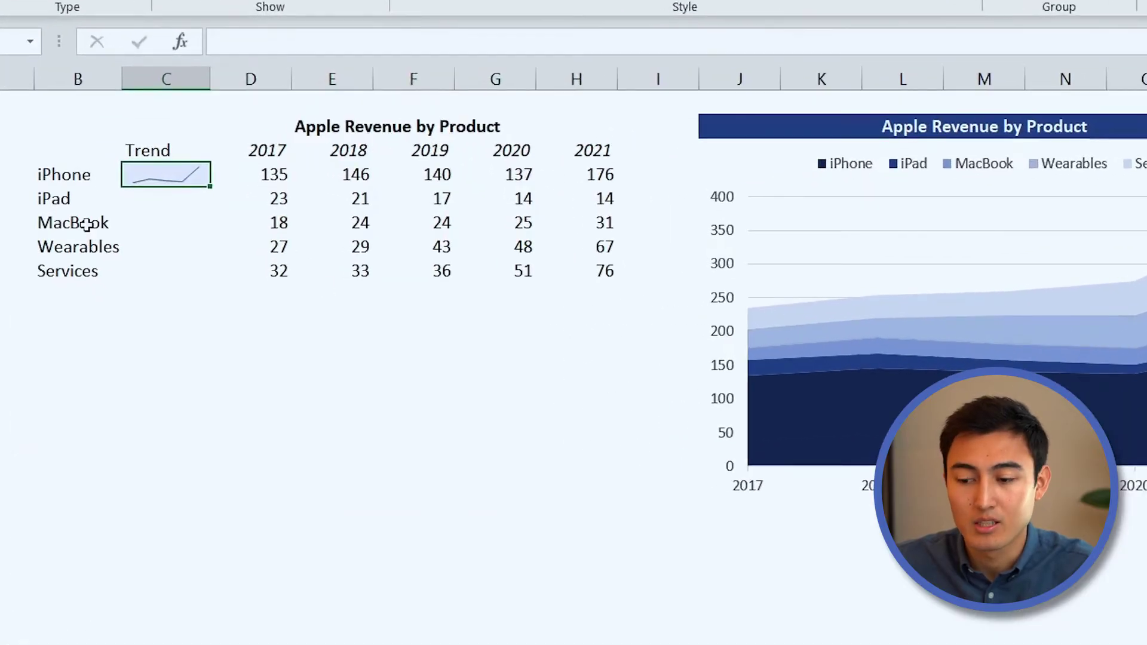
# Compare the iPhone sparkline with the yearly revenue figures in its row.
pyautogui.press('Right')
pyautogui.press('Right')
pyautogui.press('Right')
pyautogui.press('Right')
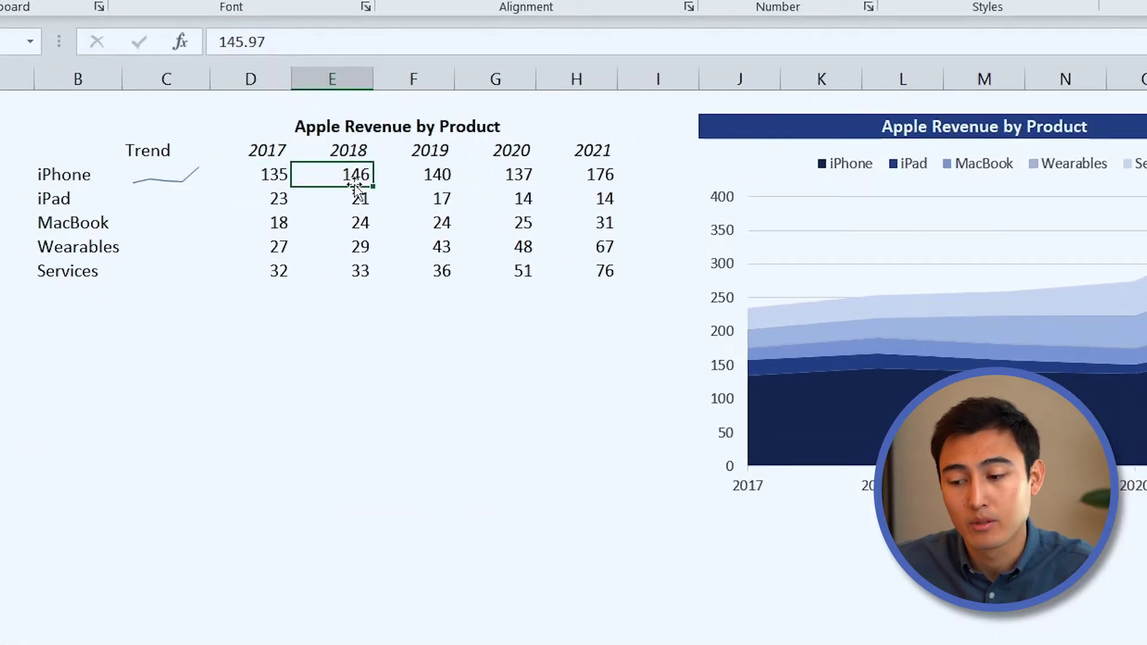
pyautogui.press('Left')
pyautogui.press('Left')
pyautogui.press('Left')
pyautogui.press('Left')
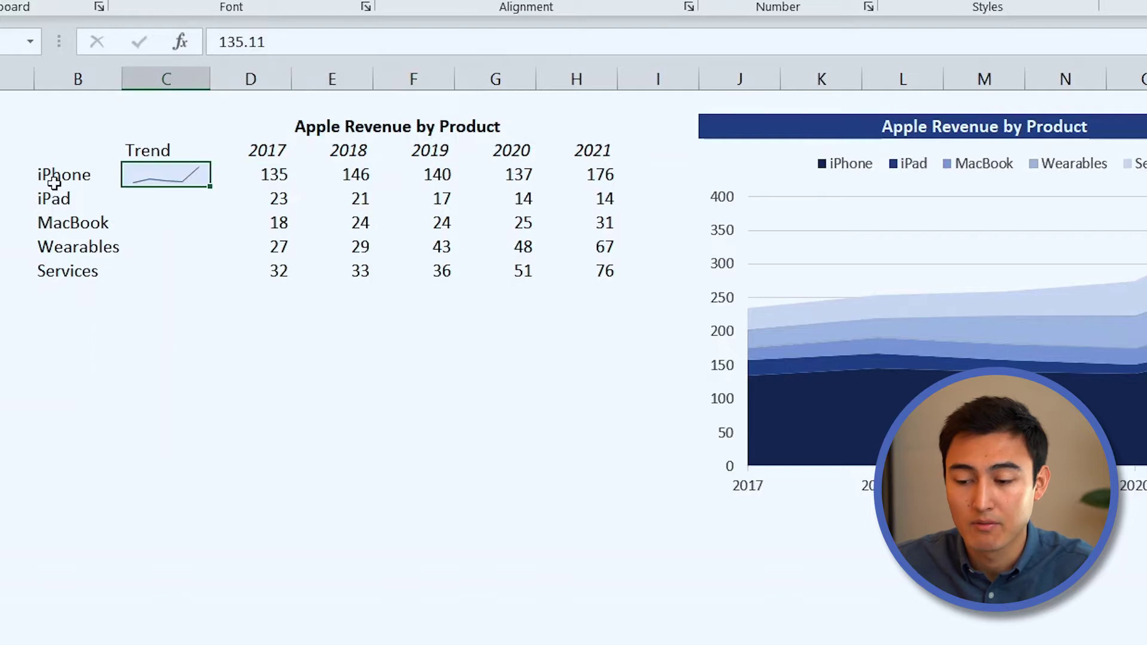
# Copy the iPhone sparkline from C4 down to the other products through C8.
pyautogui.hotkey('ctrl', 'c')
pyautogui.hotkey('shift', 'Down')
pyautogui.hotkey('shift', 'Down')
pyautogui.hotkey('shift', 'Down')
pyautogui.hotkey('shift', 'Down')
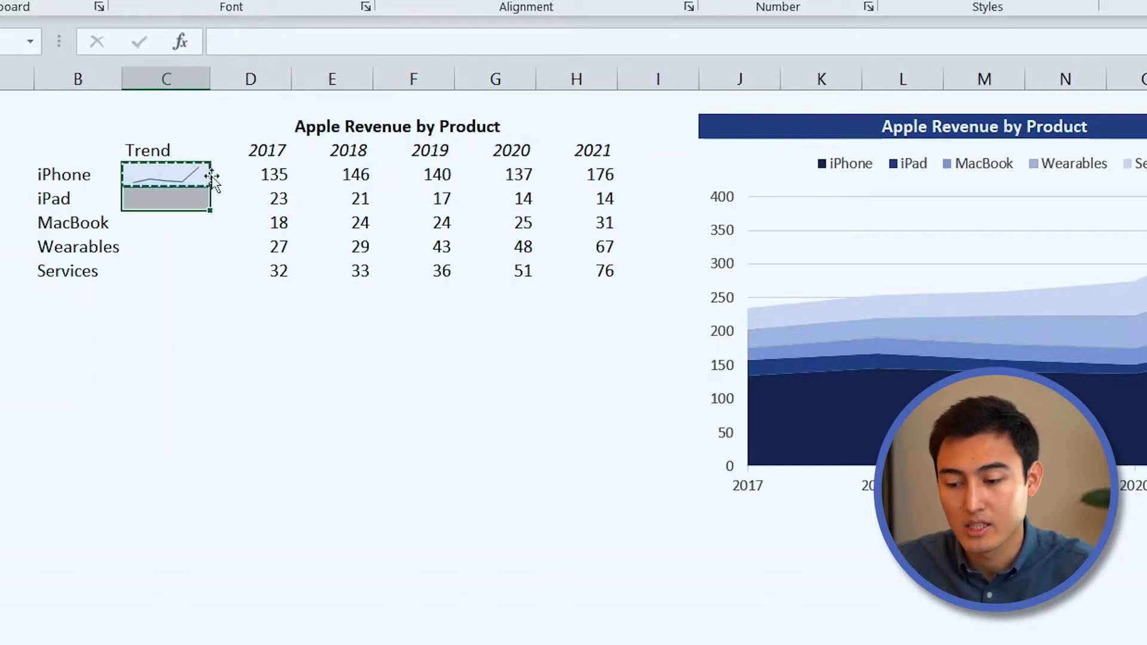
pyautogui.hotkey('ctrl', 'v')
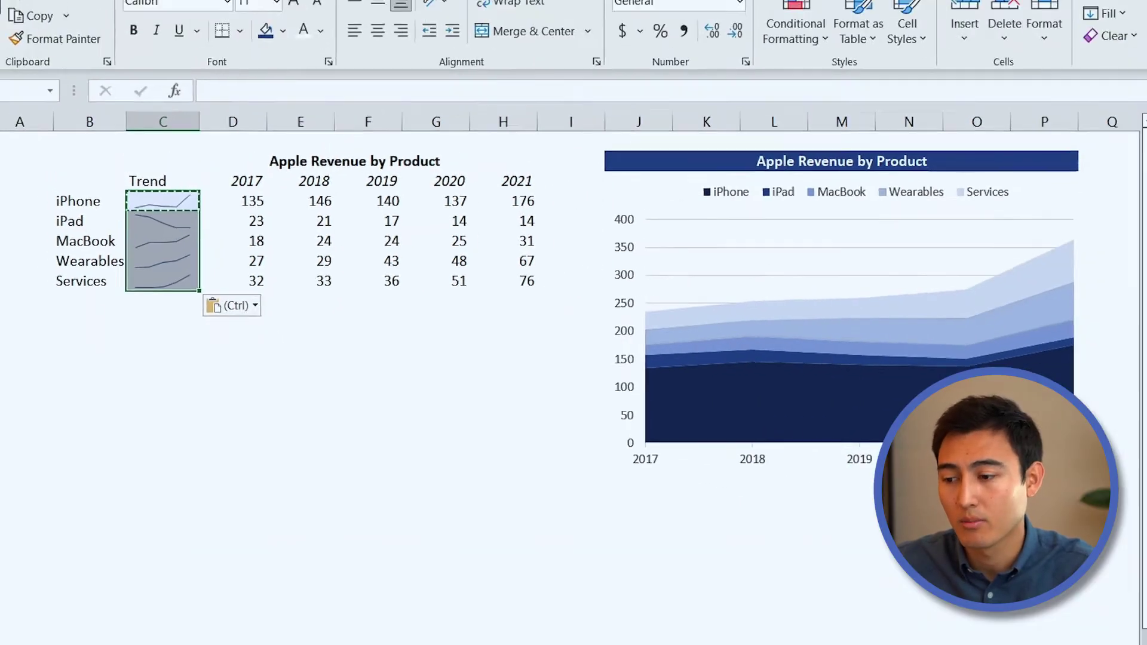
# Recolour the sparklines in C4:C8 dark blue, one shade lighter than the darkest, and give them a thicker line weight.
pyautogui.click(551, 14)
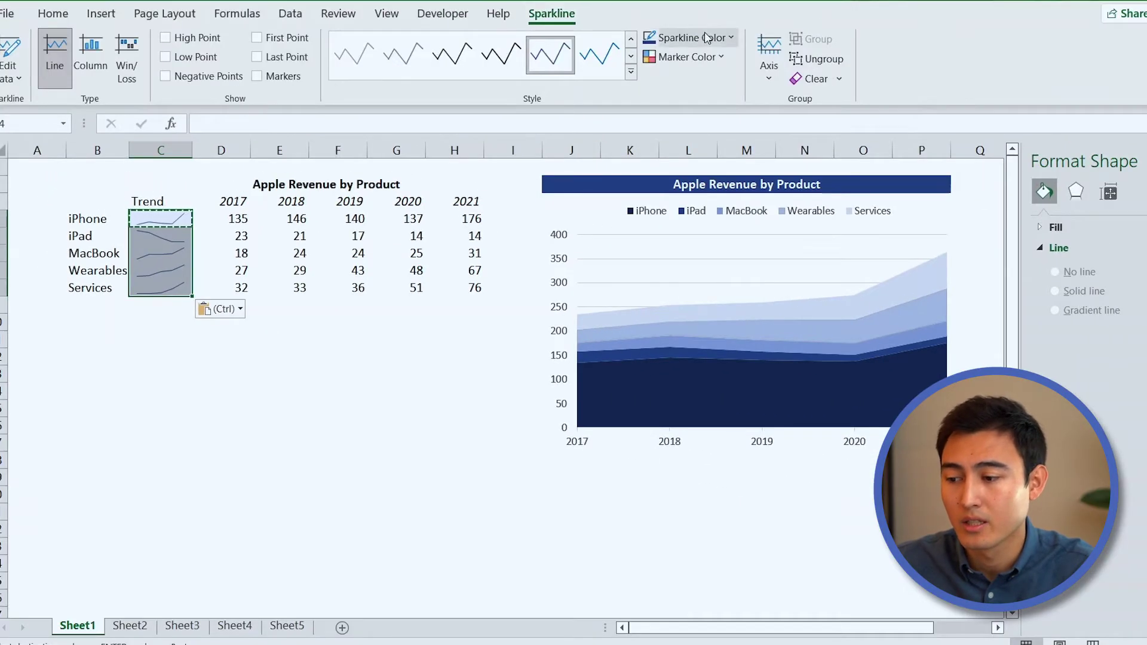
pyautogui.click(735, 37)
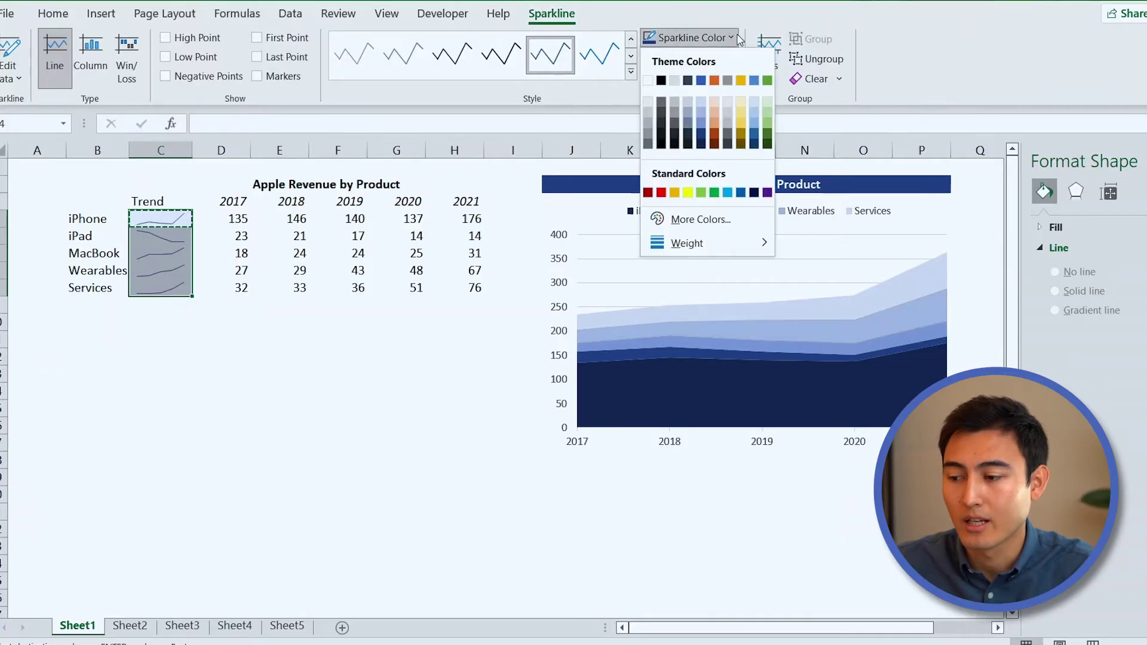
pyautogui.click(701, 136)
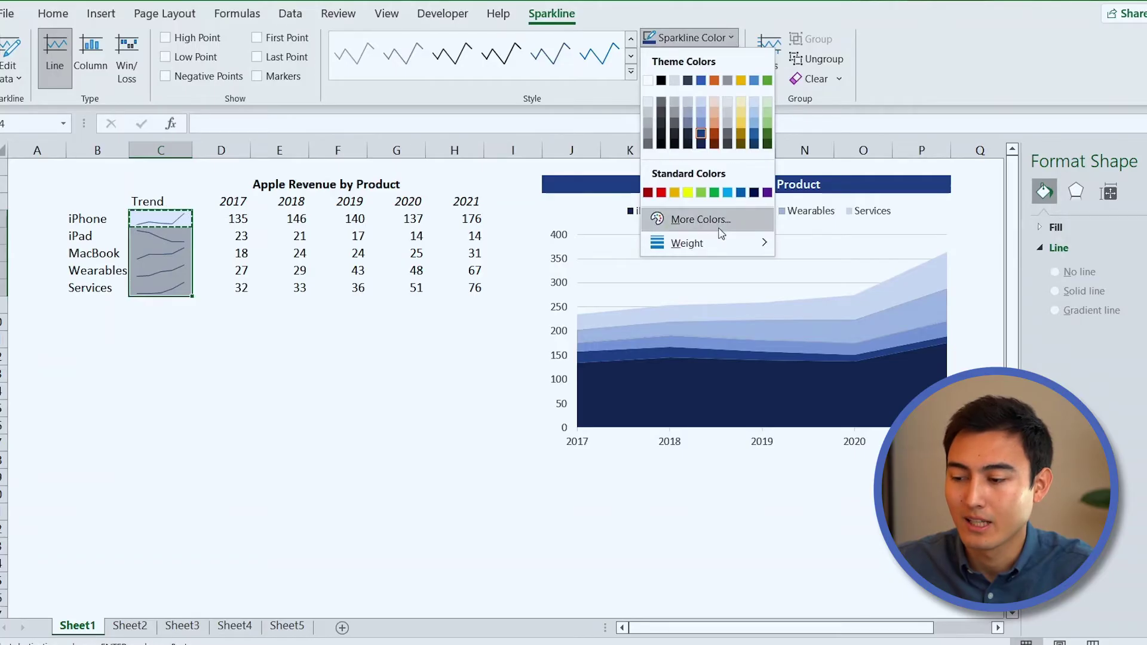
pyautogui.moveTo(722, 245)
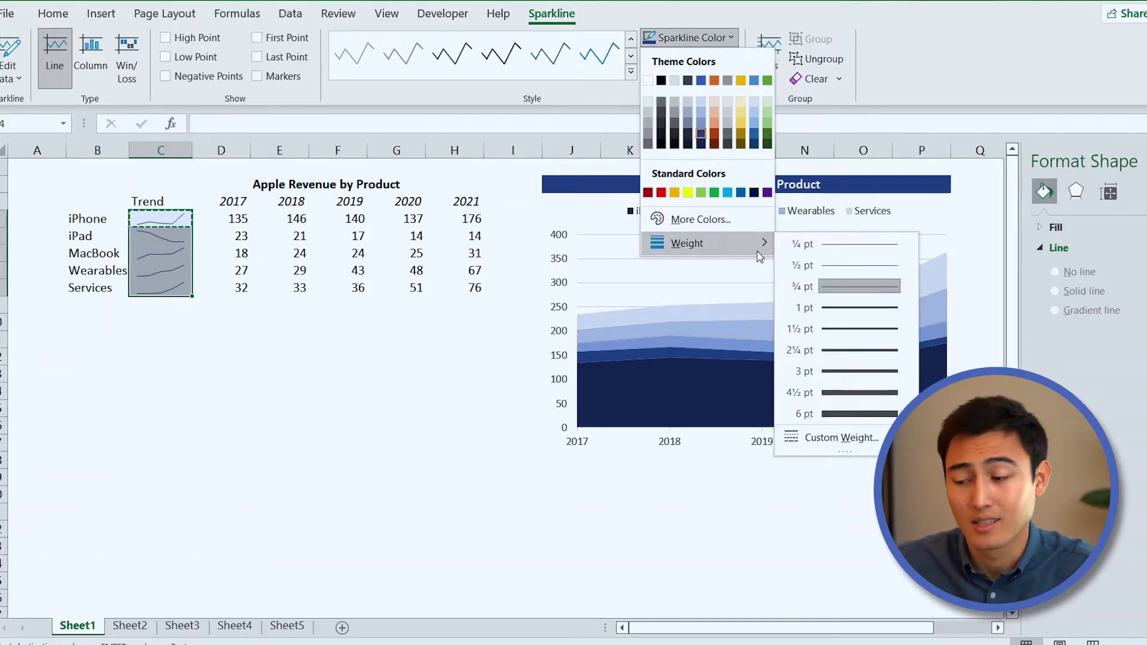
pyautogui.click(868, 338)
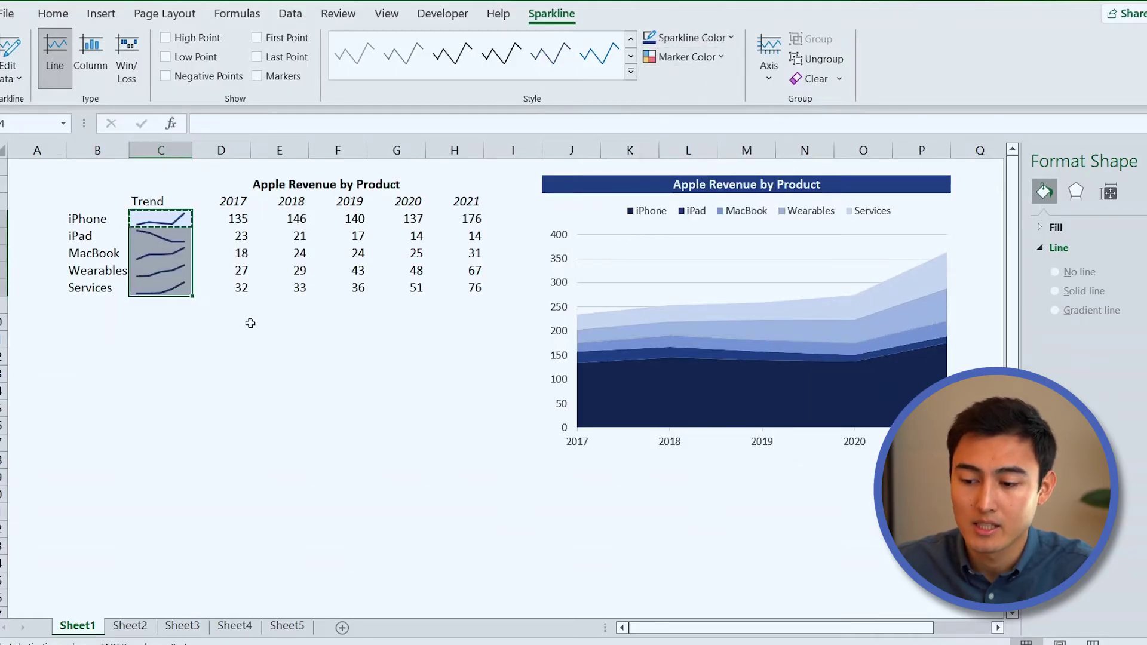
# Add markers to the sparklines in C4:C8 in the dark blue theme colour one shade lighter than the darkest.
pyautogui.click(709, 63)
pyautogui.moveTo(711, 114)
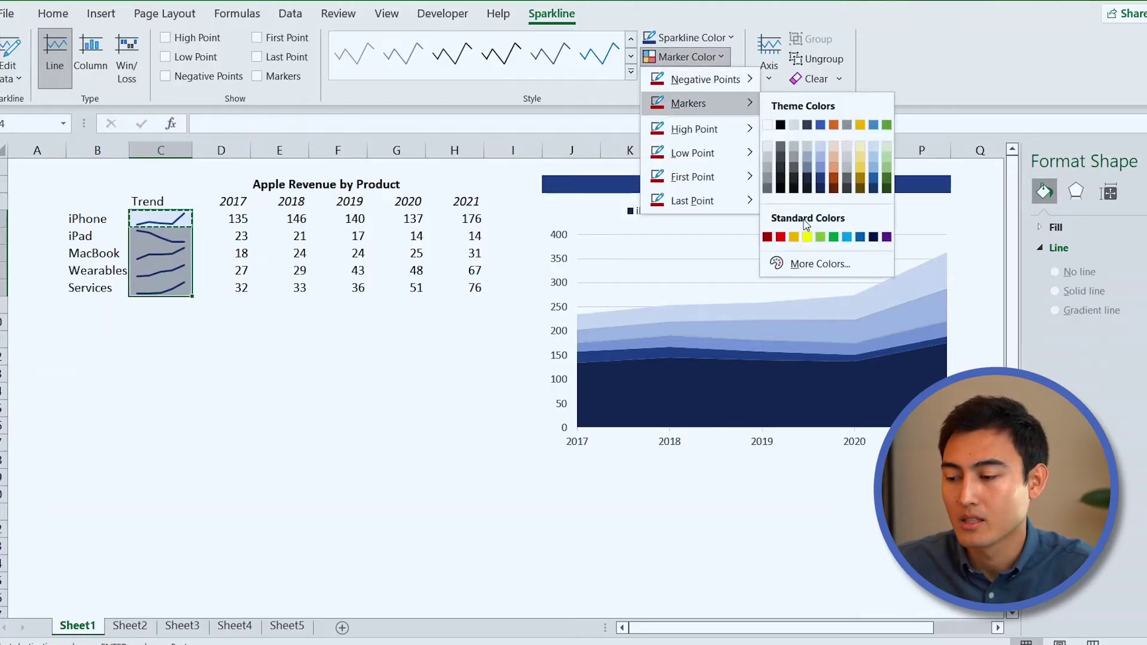
pyautogui.click(820, 175)
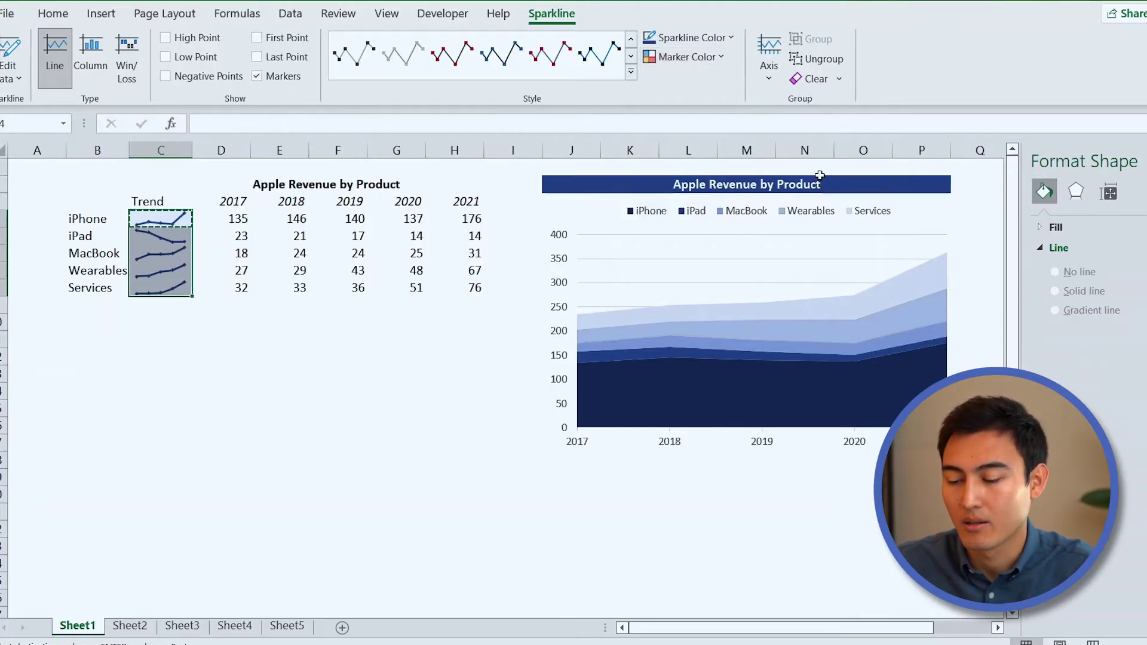
pyautogui.click(155, 369)
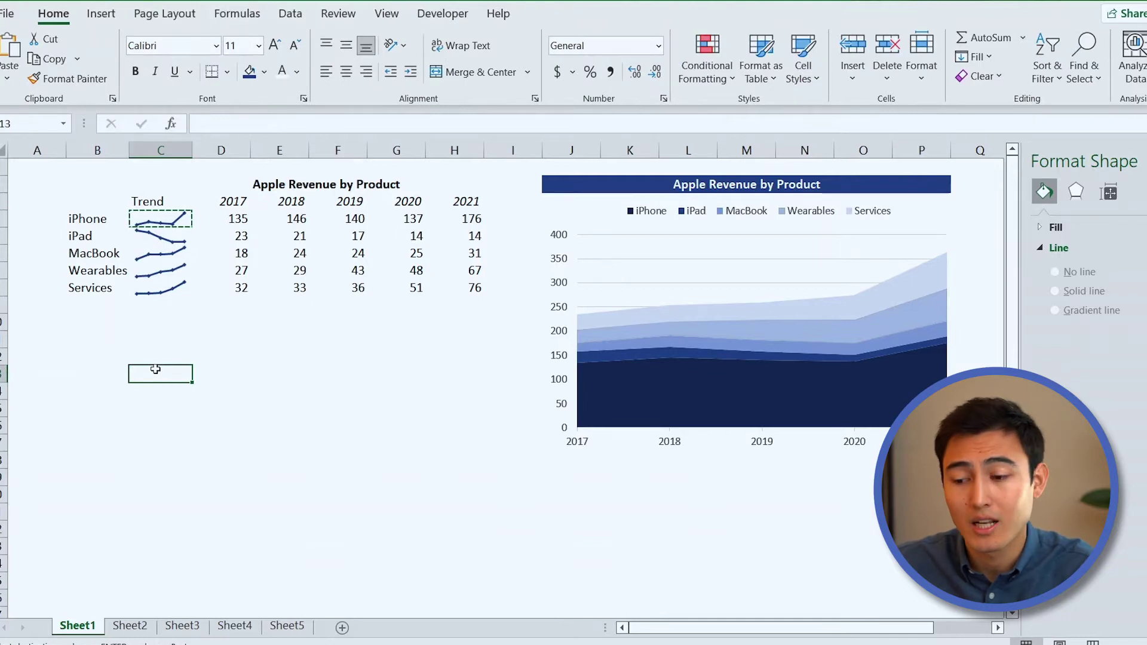
pyautogui.press('Escape')
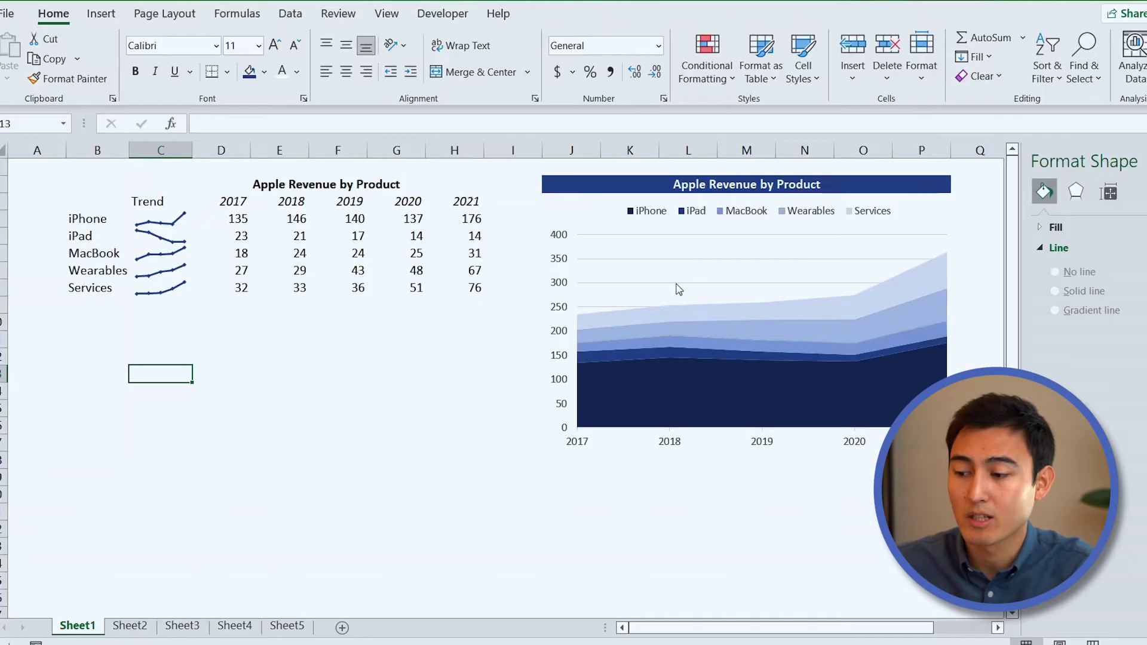
pyautogui.moveTo(160, 288); pyautogui.dragTo(174, 220)
pyautogui.click(165, 204)
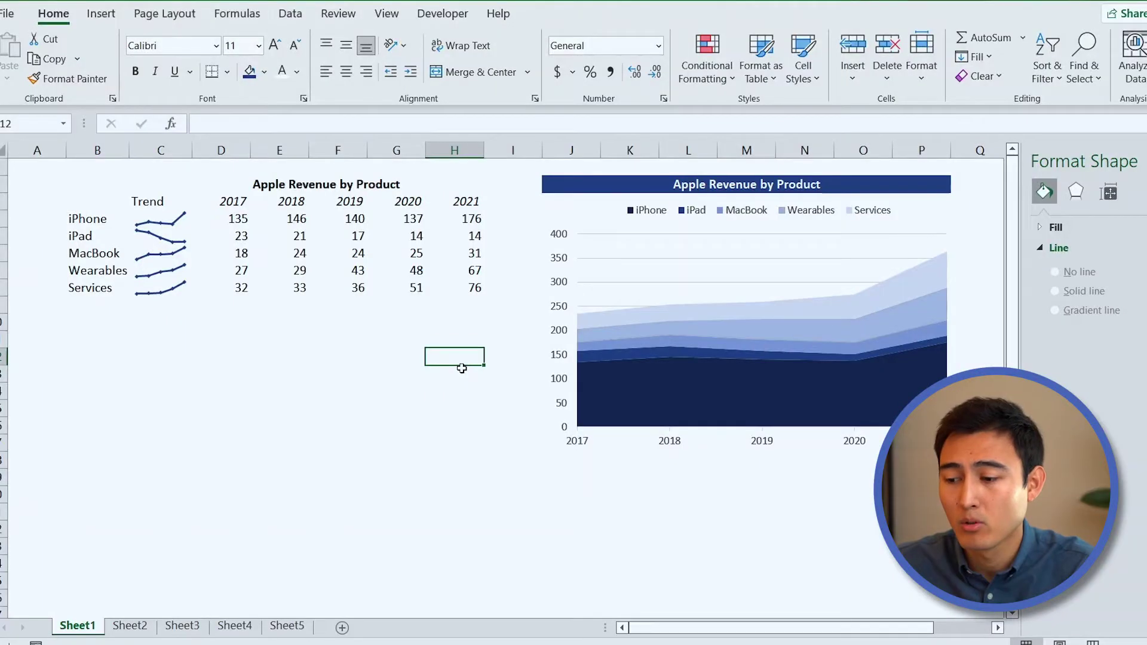
# Copy the formatted heading above the chart and paste it at B2 as the table's heading across B2:H2.
pyautogui.press('Up')
pyautogui.press('Up')
pyautogui.press('Up')
pyautogui.press('Up')
pyautogui.press('Up')
pyautogui.press('Up')
pyautogui.press('Up')
pyautogui.press('Up')
pyautogui.press('Up')
pyautogui.press('Up')
pyautogui.press('Right')
pyautogui.press('Right')
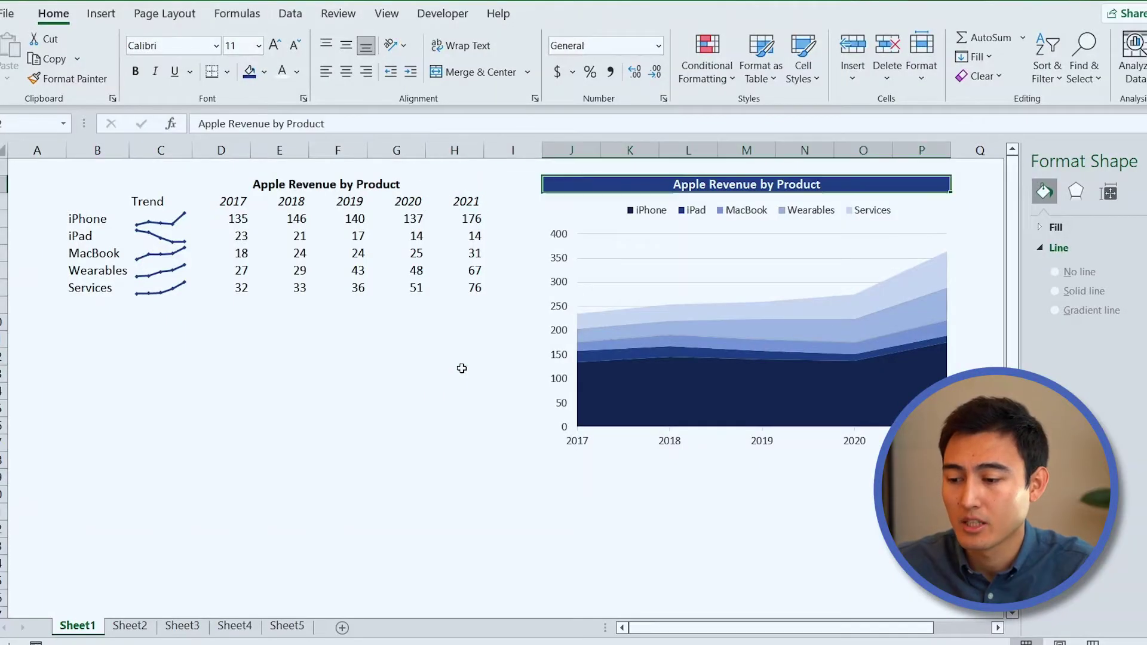
pyautogui.hotkey('ctrl', 'c')
pyautogui.press('Left')
pyautogui.press('Left')
pyautogui.press('Left')
pyautogui.press('Left')
pyautogui.press('Left')
pyautogui.press('Left')
pyautogui.press('Left')
pyautogui.press('Left')
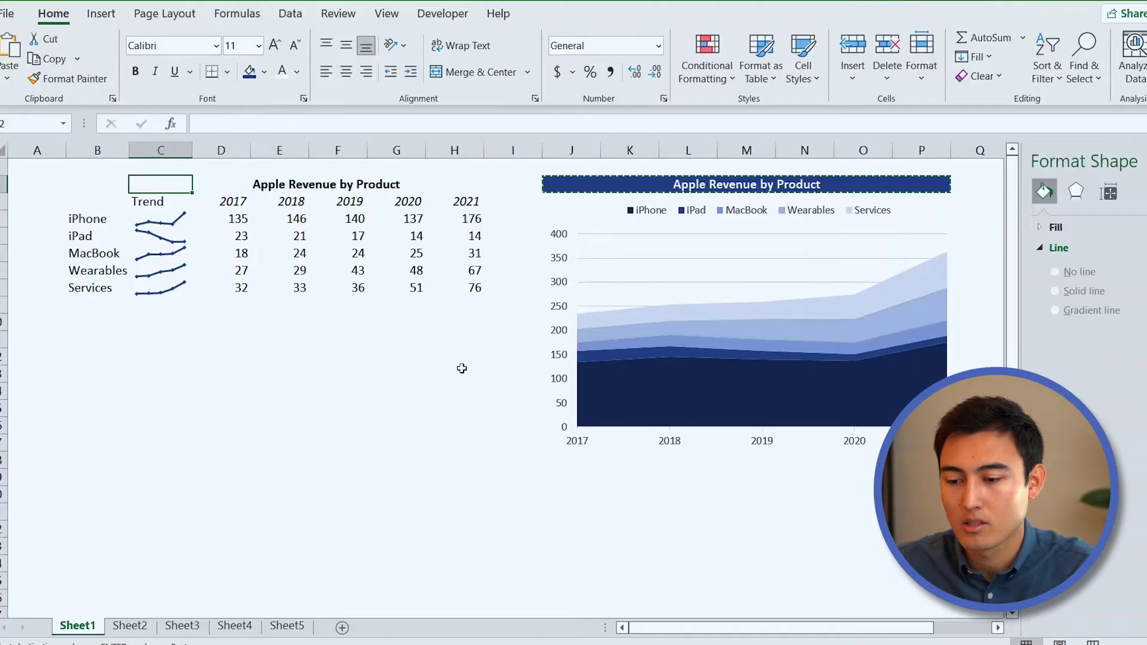
pyautogui.hotkey('ctrl', 'v')
# Add a bottom border beneath the table's header row C3:H3, from Trend through 2021.
pyautogui.press('Down')
pyautogui.press('Down')
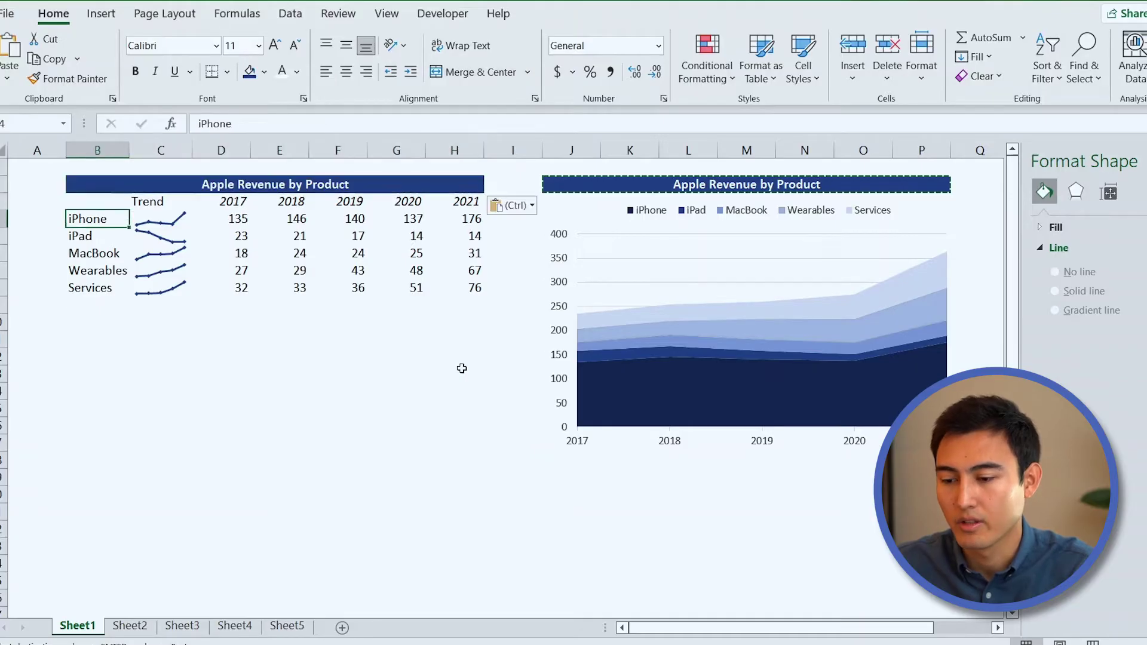
pyautogui.press('Up')
pyautogui.press('Right')
pyautogui.hotkey('shift', 'Right')
pyautogui.hotkey('shift', 'Right')
pyautogui.hotkey('shift', 'Right')
pyautogui.hotkey('shift', 'Right')
pyautogui.hotkey('shift', 'Right')
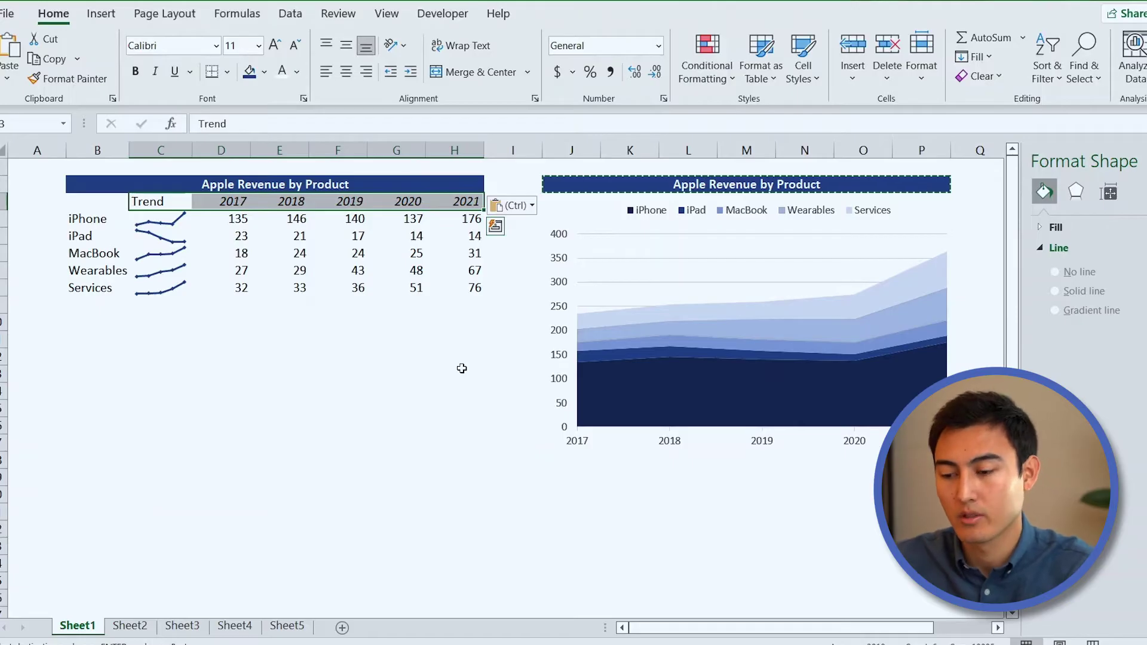
pyautogui.press('alt')
pyautogui.press('h')
pyautogui.press('b')
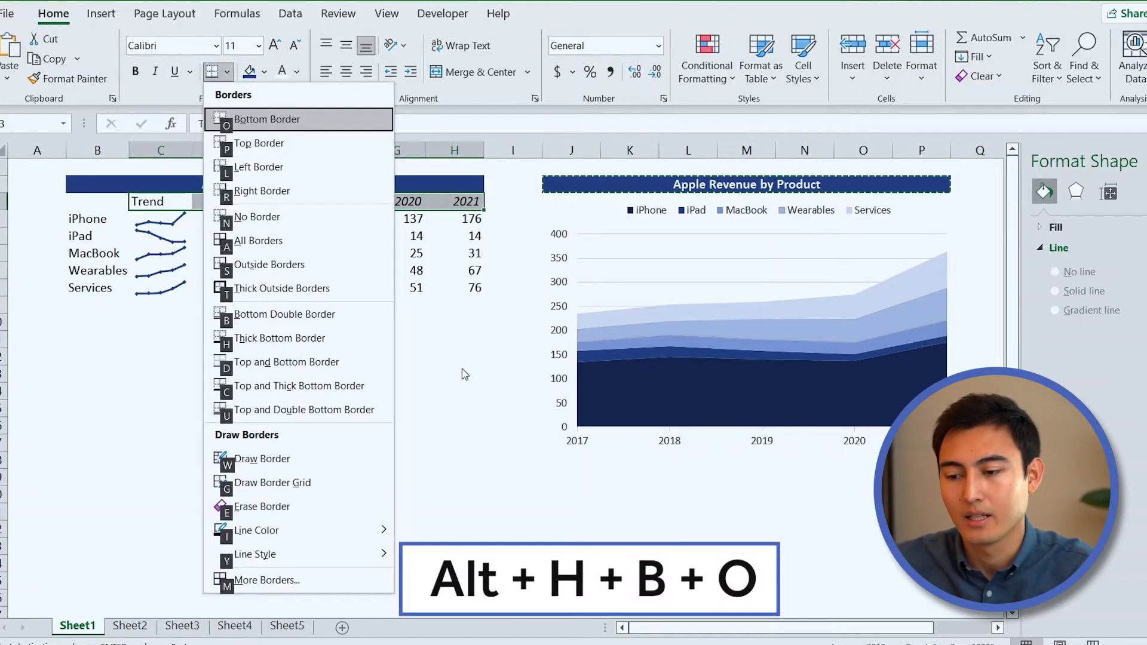
pyautogui.press('o')
# Add a right border to the product names in B4:B8.
pyautogui.press('Down')
pyautogui.press('Left')
pyautogui.hotkey('shift', 'Down')
pyautogui.hotkey('shift', 'Down')
pyautogui.hotkey('shift', 'Down')
pyautogui.hotkey('shift', 'Down')
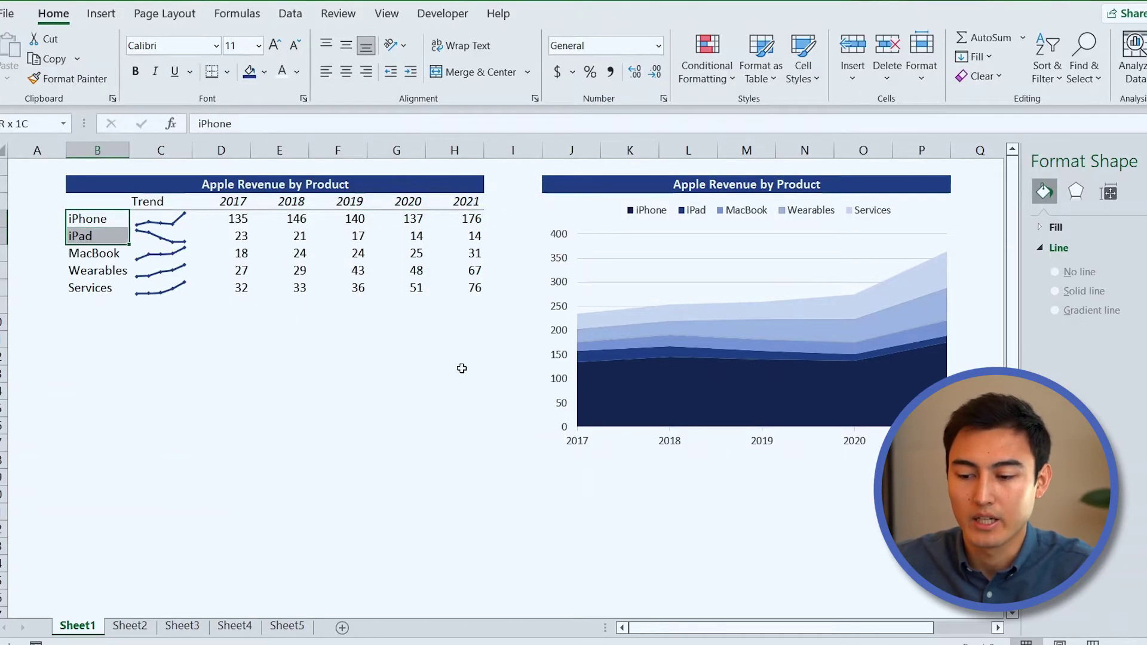
pyautogui.press('alt')
pyautogui.press('h')
pyautogui.press('b')
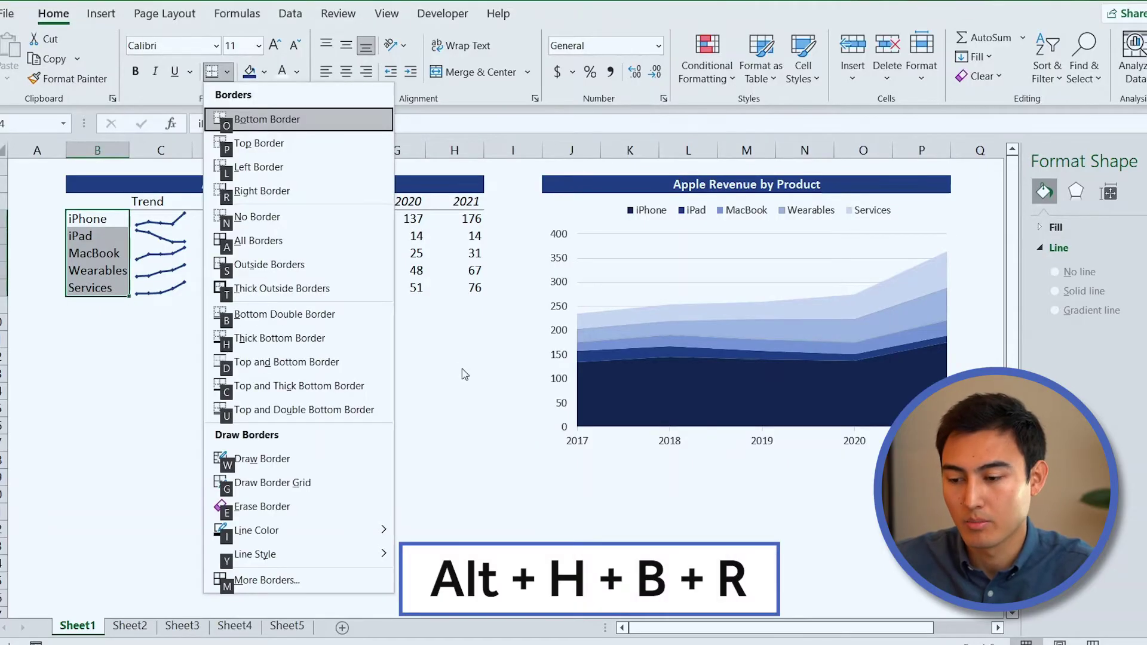
pyautogui.press('r')
pyautogui.press('Right')
pyautogui.press('Right')
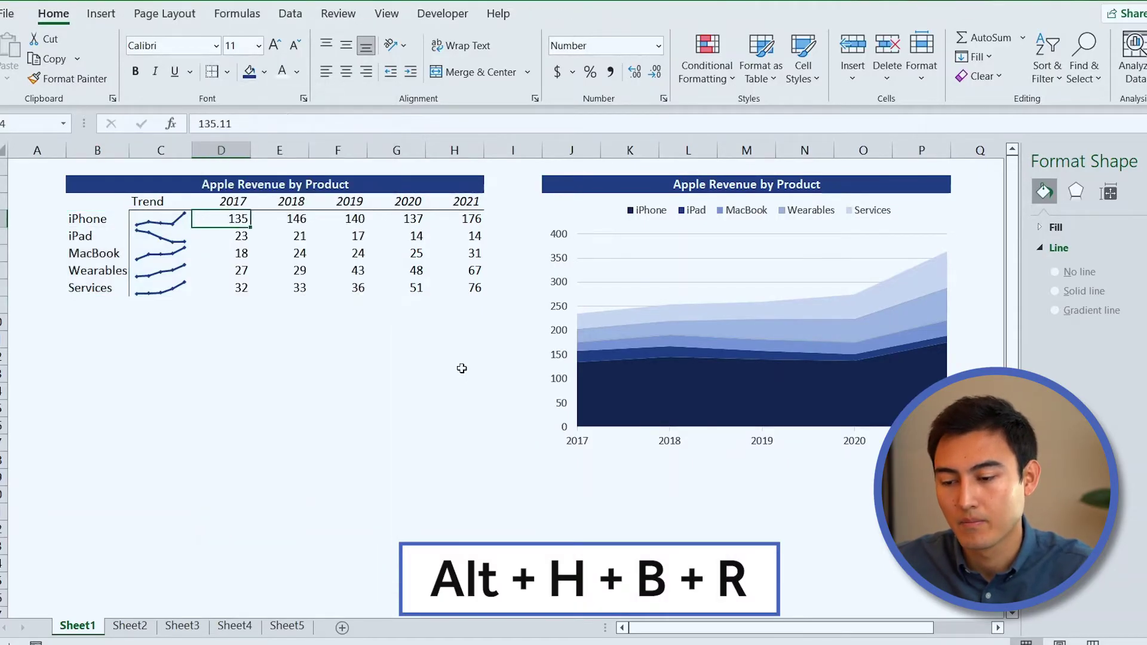
# Make the header row C3:H3 bold and italic.
pyautogui.press('Left')
pyautogui.press('Up')
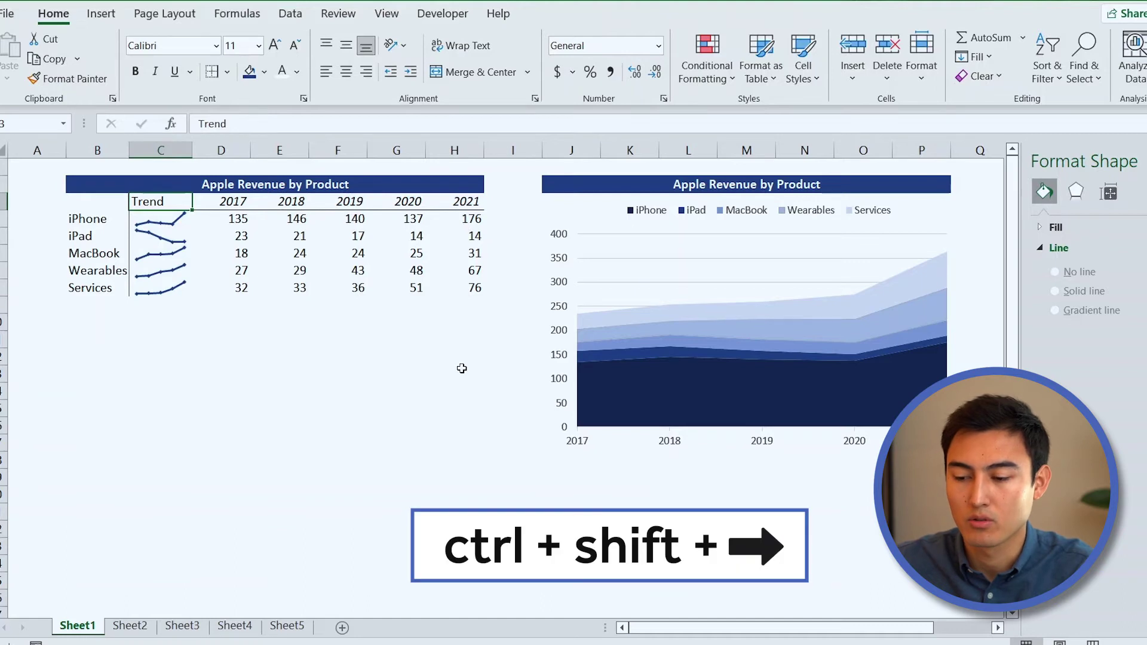
pyautogui.hotkey('ctrl', 'shift', 'Right')
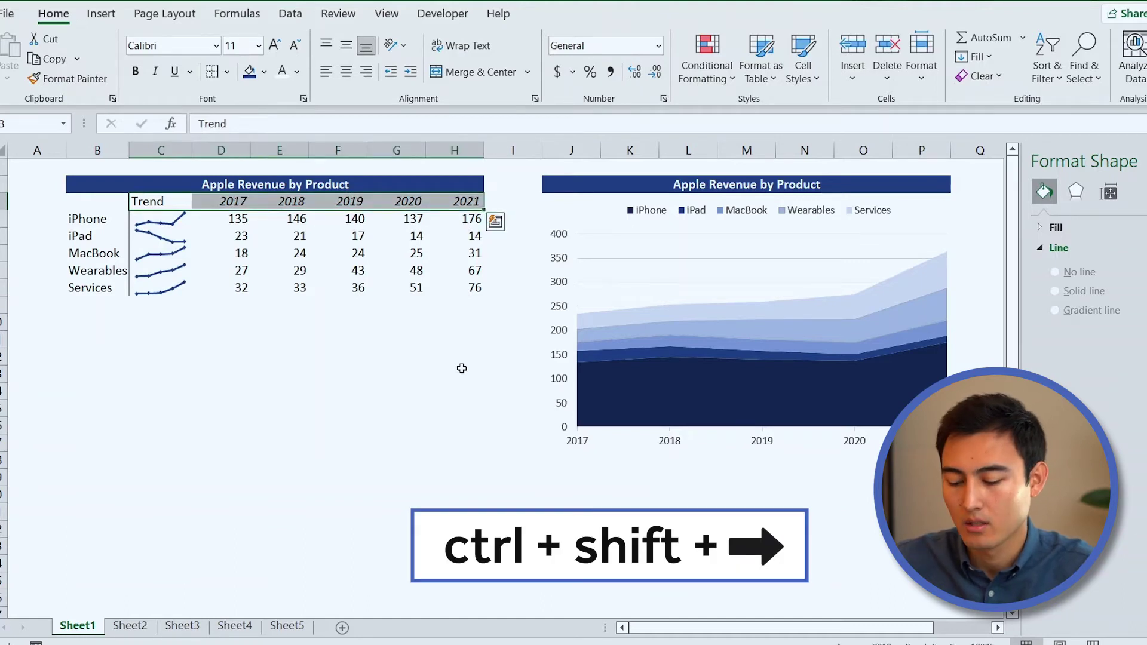
pyautogui.hotkey('ctrl', 'i')
pyautogui.hotkey('ctrl', 'b')
# Make the product names in B4:B8 bold.
pyautogui.press('Down')
pyautogui.press('Left')
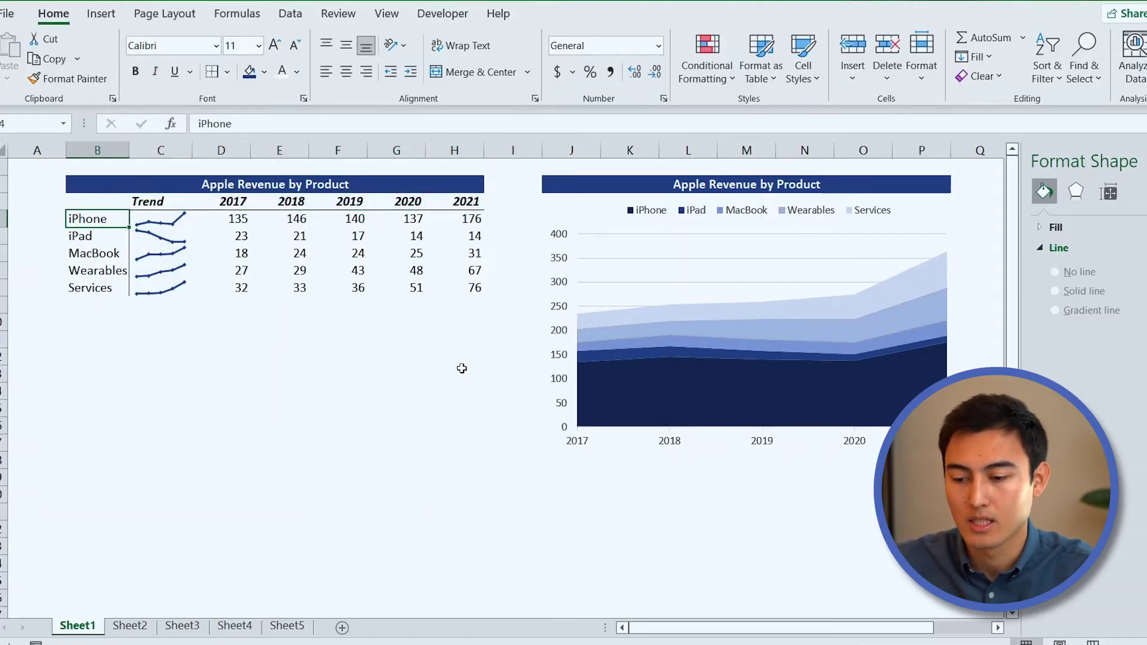
pyautogui.hotkey('ctrl', 'shift', 'Down')
pyautogui.hotkey('ctrl', 'b')
pyautogui.press('Right')
pyautogui.press('Right')
pyautogui.press('Right')
pyautogui.press('Right')
pyautogui.press('Right')
pyautogui.press('Right')
pyautogui.press('Right')
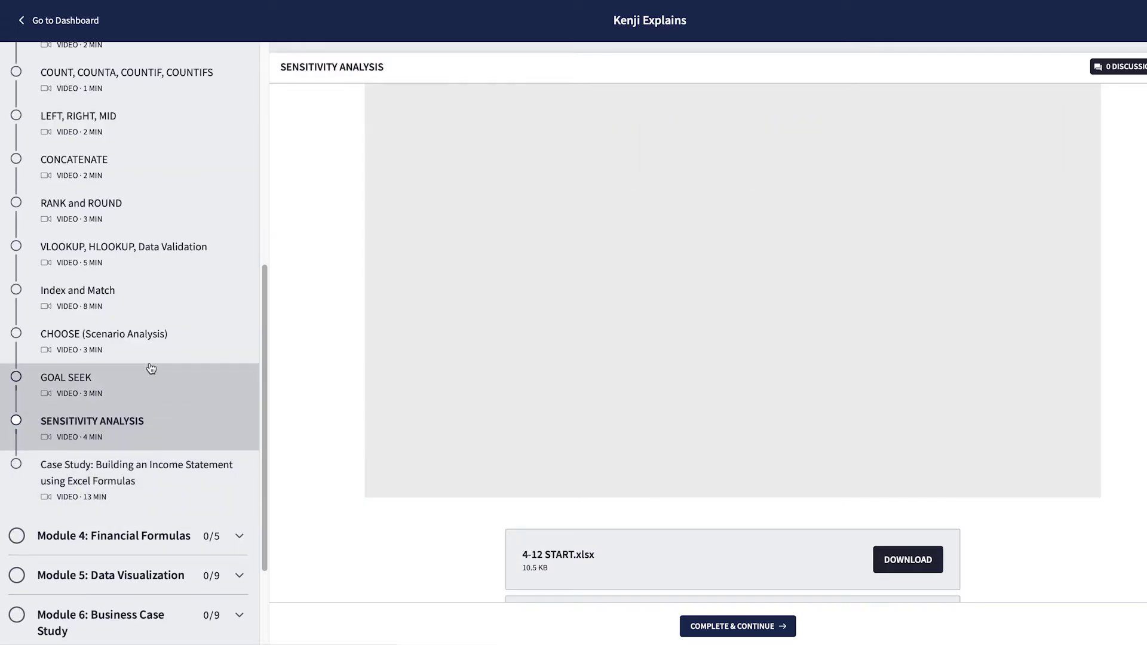
pyautogui.scroll(1, 151, 368)
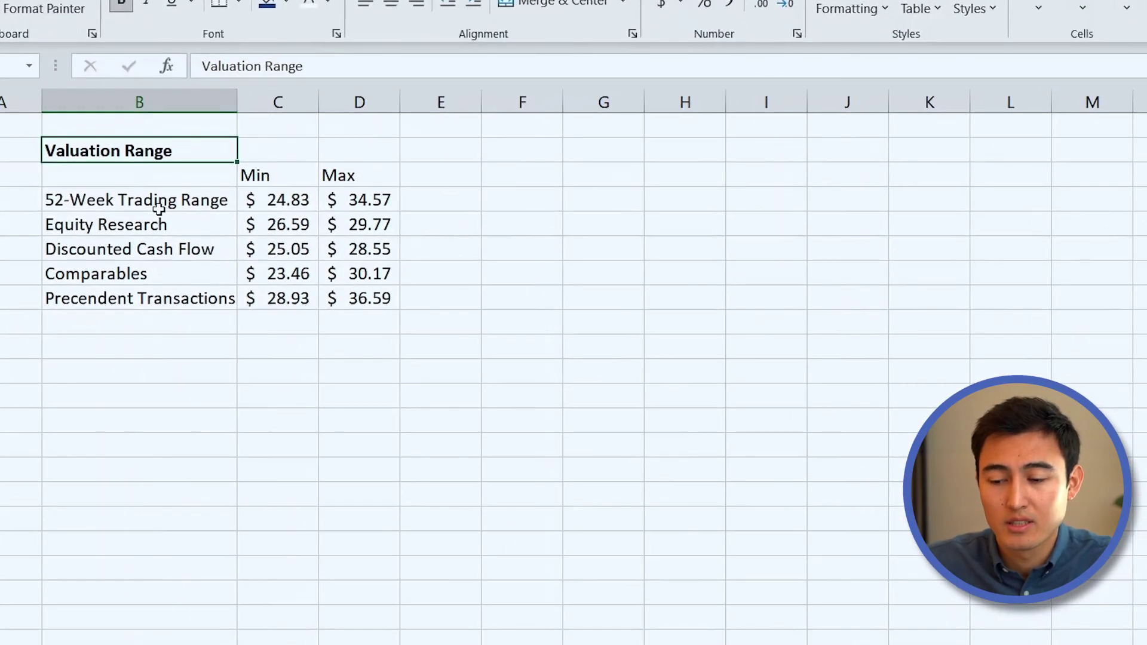
# Review the valuation methods listed in B4:B8 of the Valuation Range table on Sheet4.
pyautogui.press('Down')
pyautogui.press('Down')
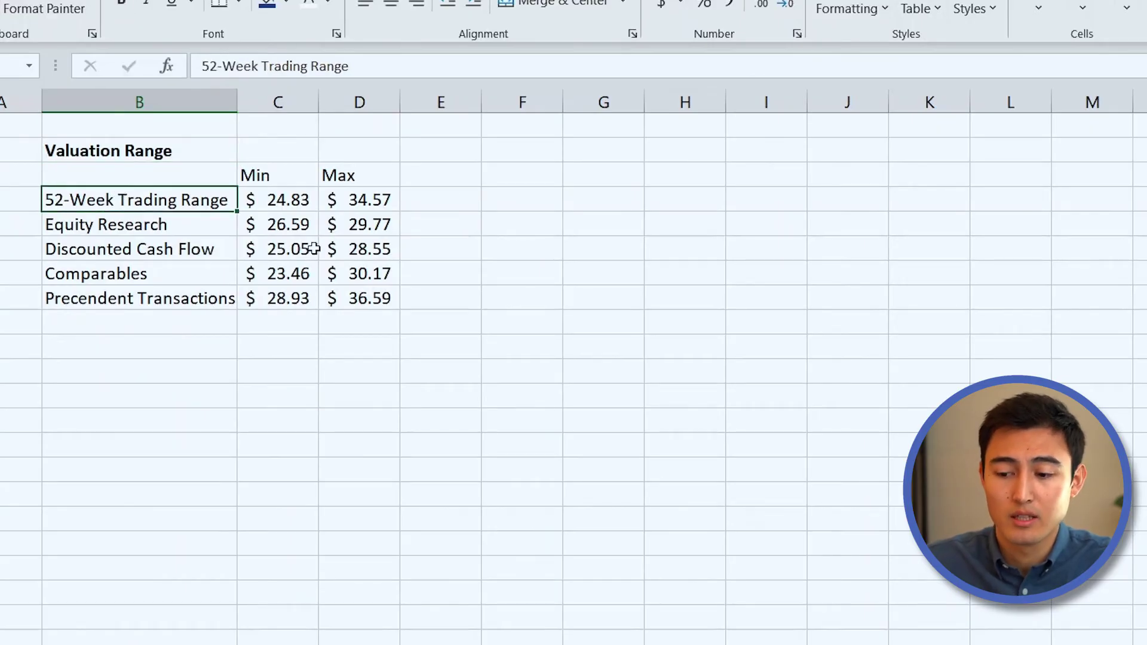
pyautogui.press('Down')
pyautogui.press('Down')
pyautogui.press('Down')
pyautogui.press('Up')
pyautogui.press('Up')
pyautogui.press('Up')
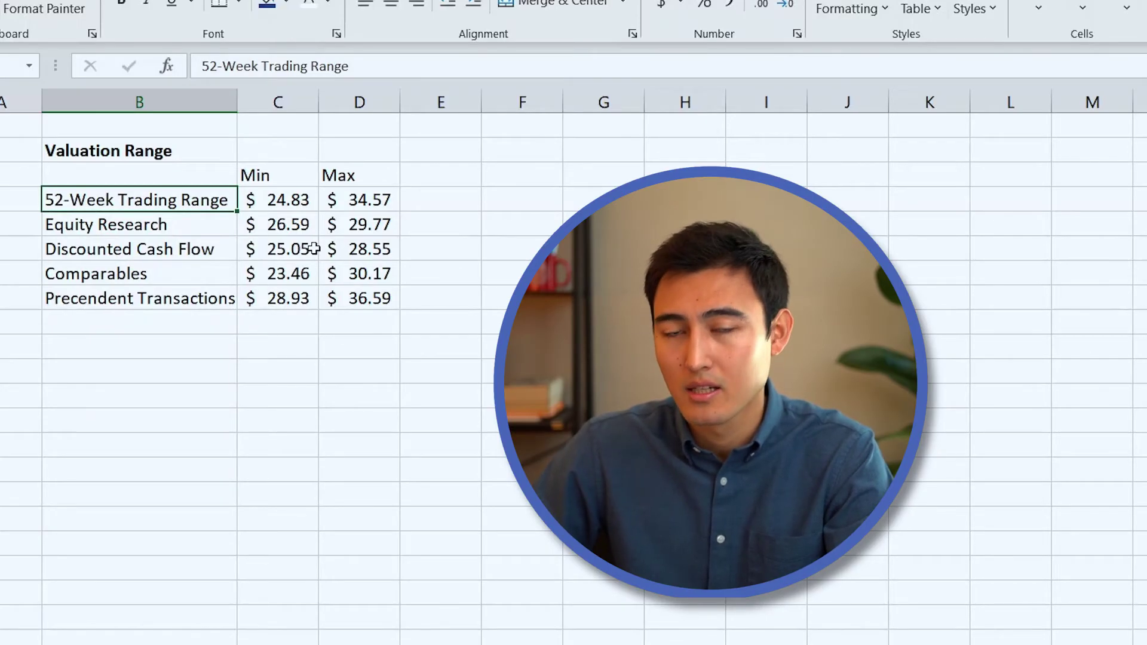
pyautogui.press('Down')
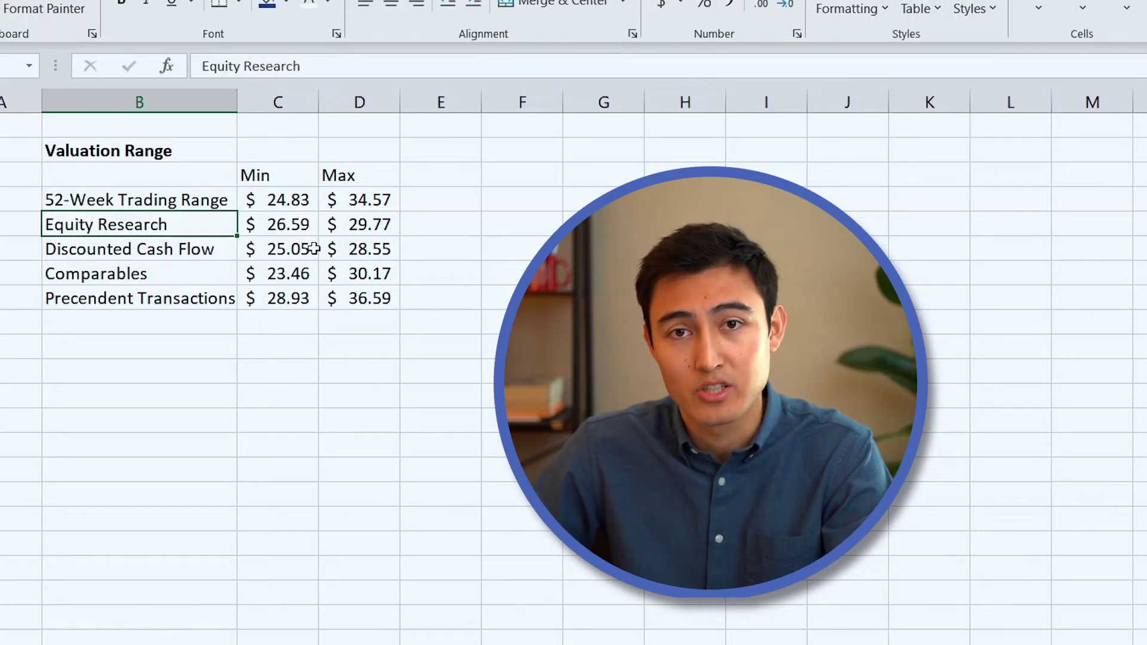
pyautogui.press('Down')
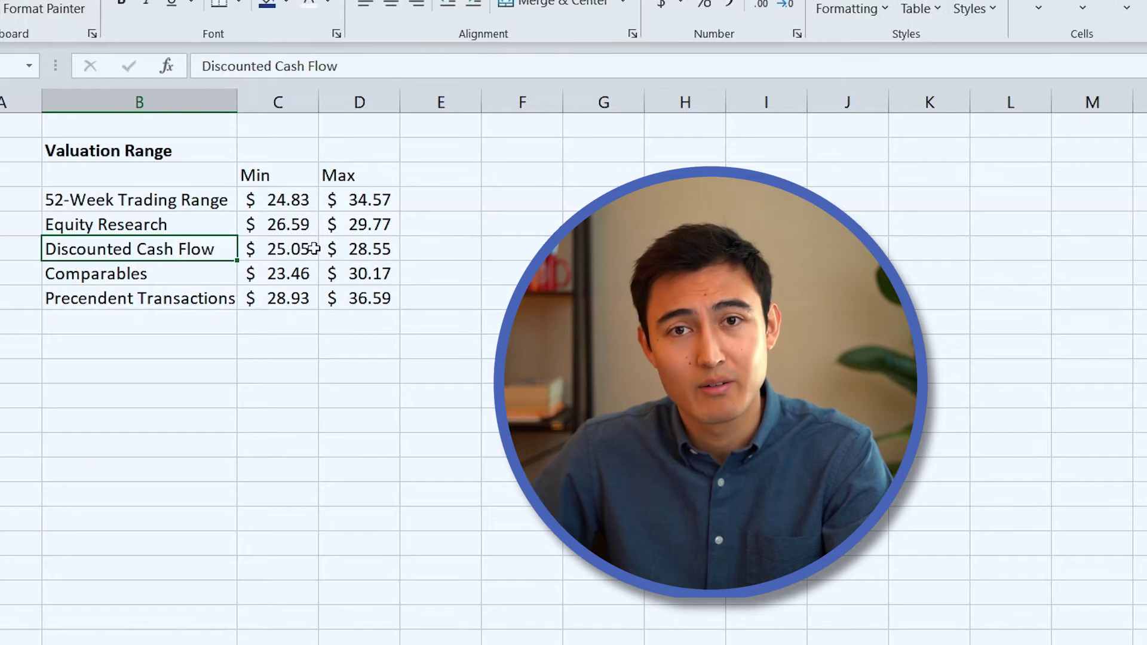
pyautogui.press('Down')
pyautogui.press('Down')
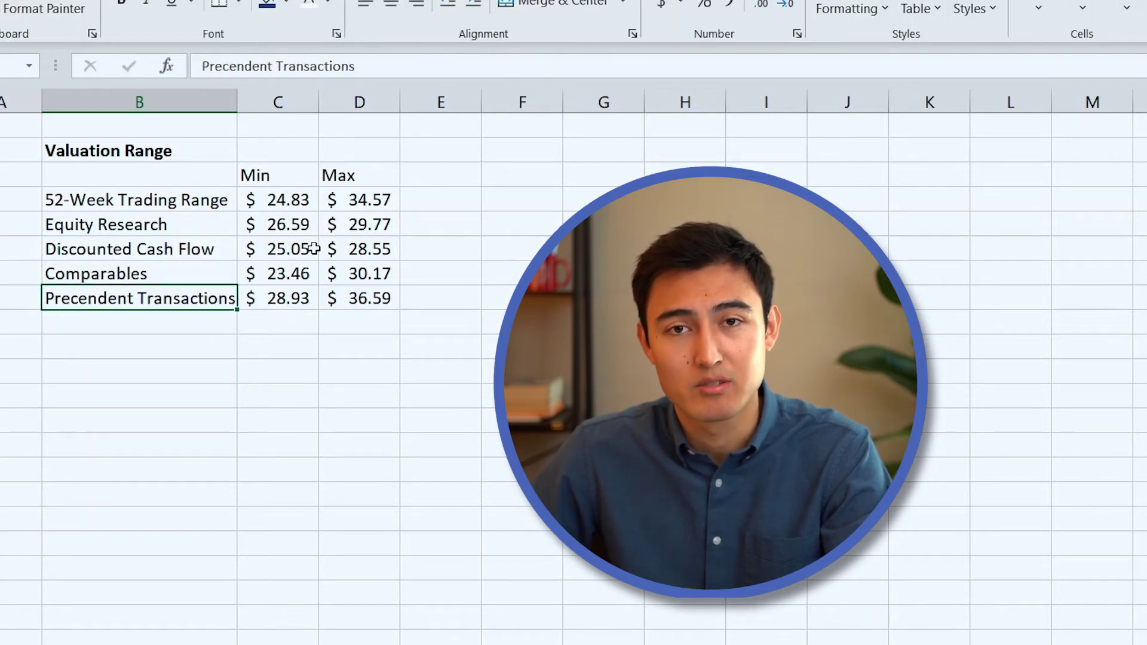
pyautogui.hotkey('shift', 'Up')
pyautogui.hotkey('shift', 'Up')
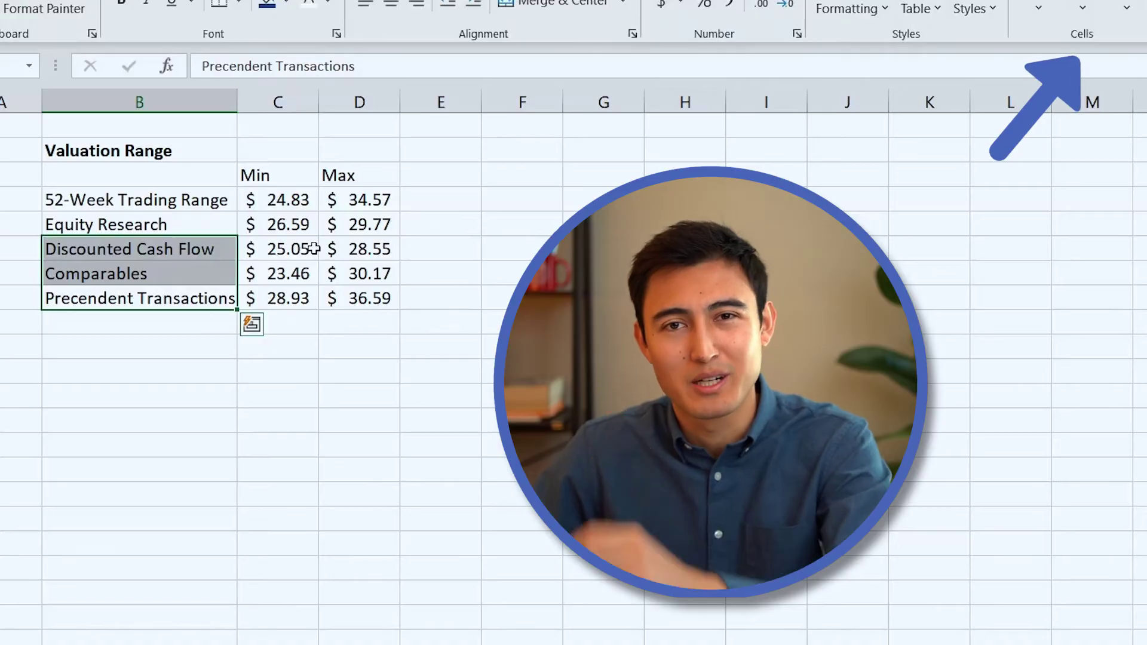
# Examine the Min and Max values beside the valuation methods in columns C and D.
pyautogui.press('Right')
pyautogui.press('Up')
pyautogui.press('Up')
pyautogui.press('Up')
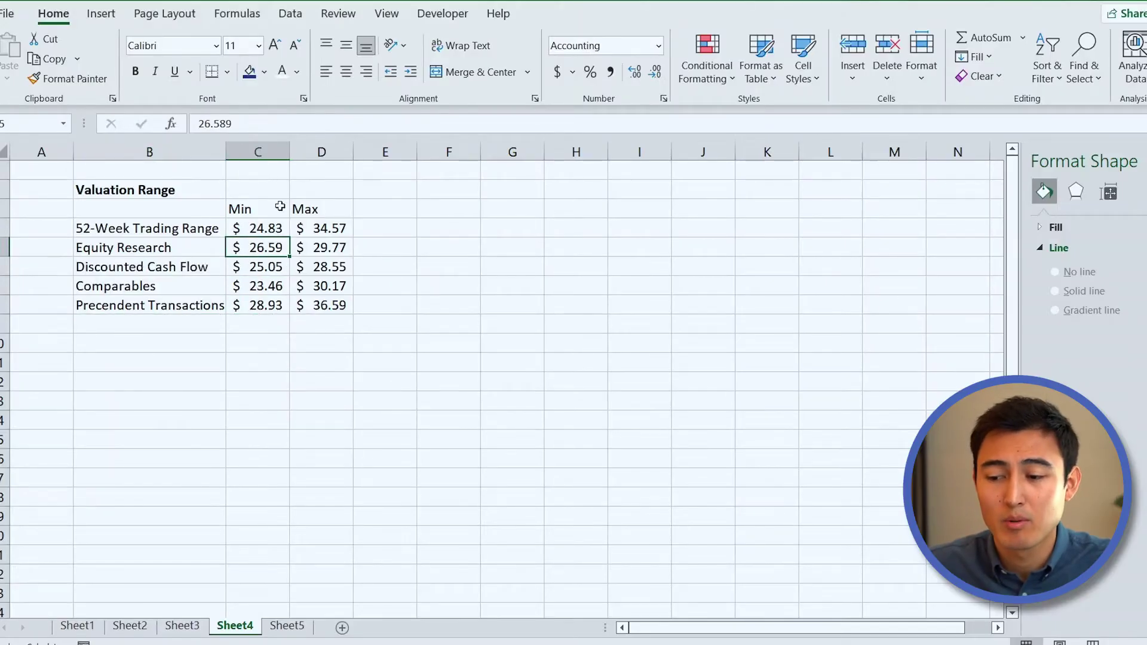
pyautogui.press('Up')
pyautogui.press('Right')
pyautogui.press('Down')
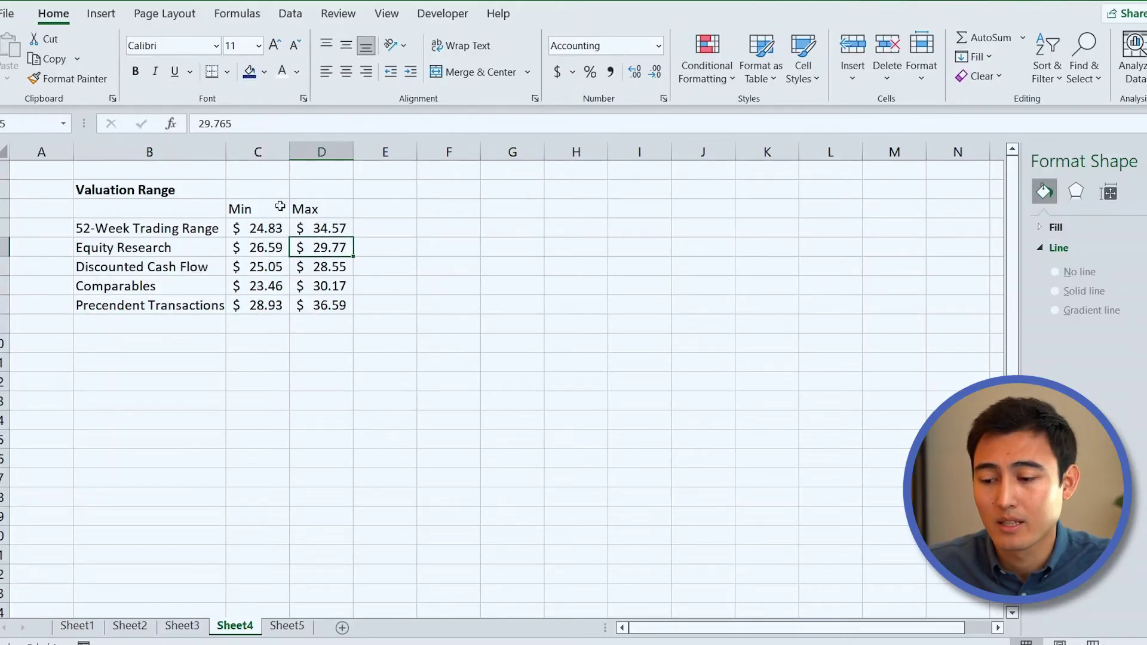
pyautogui.press('Left')
# Insert a blank column between the Min and Max columns of the Valuation Range table.
pyautogui.press('Right')
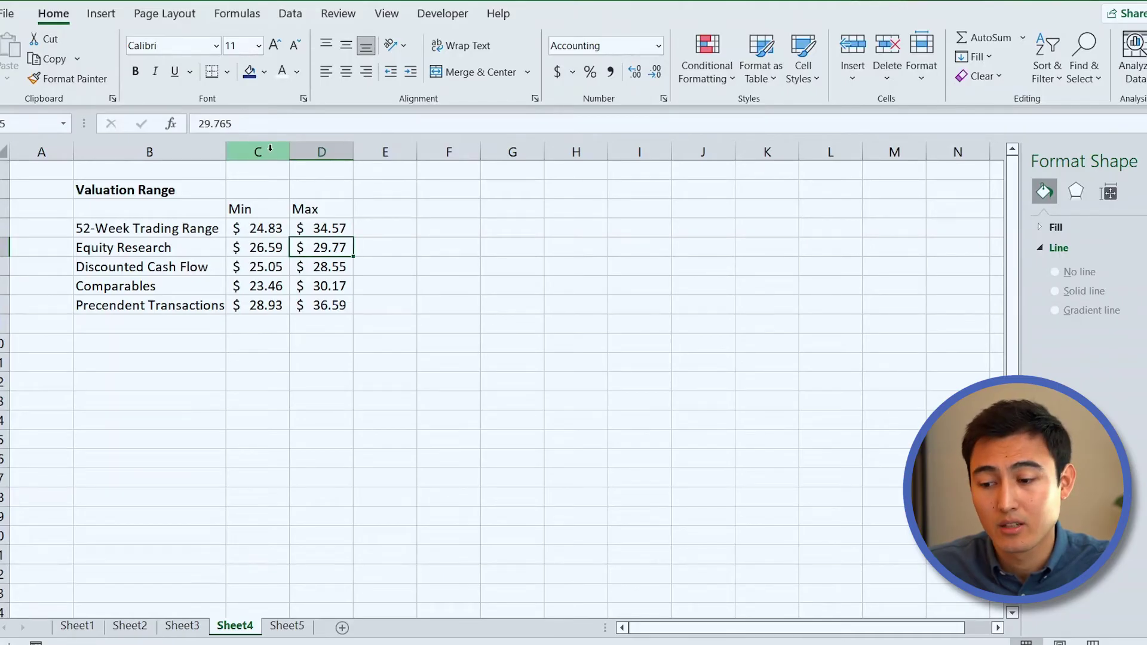
pyautogui.hotkey('ctrl', 'space')
pyautogui.hotkey('ctrl', '+')
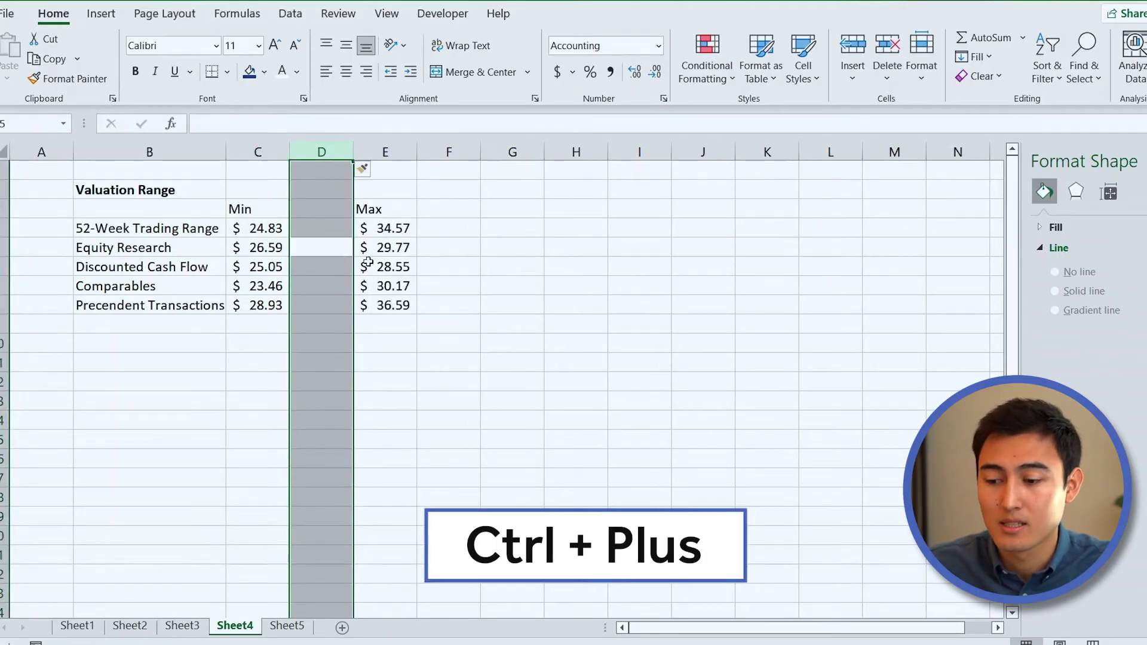
# Calculate the gap between Max and Min for the 52-Week Trading Range in D4 with =E4-C4.
pyautogui.click(305, 208)
pyautogui.press('Down')
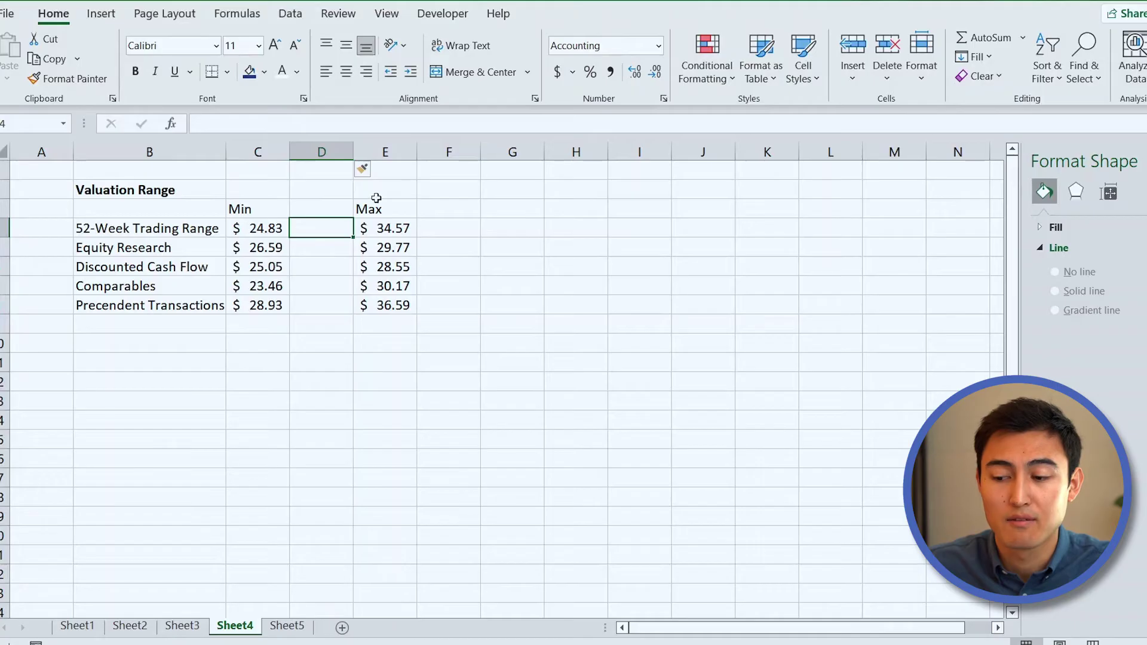
pyautogui.write('=')
pyautogui.press('Right')
pyautogui.write('-')
pyautogui.press('Left')
pyautogui.press('Return')
# Copy the formula in D4 down through D8 for the remaining valuation methods.
pyautogui.press('Up')
pyautogui.hotkey('ctrl', 'c')
pyautogui.hotkey('shift', 'Down')
pyautogui.hotkey('shift', 'Down')
pyautogui.hotkey('shift', 'Down')
pyautogui.hotkey('shift', 'Down')
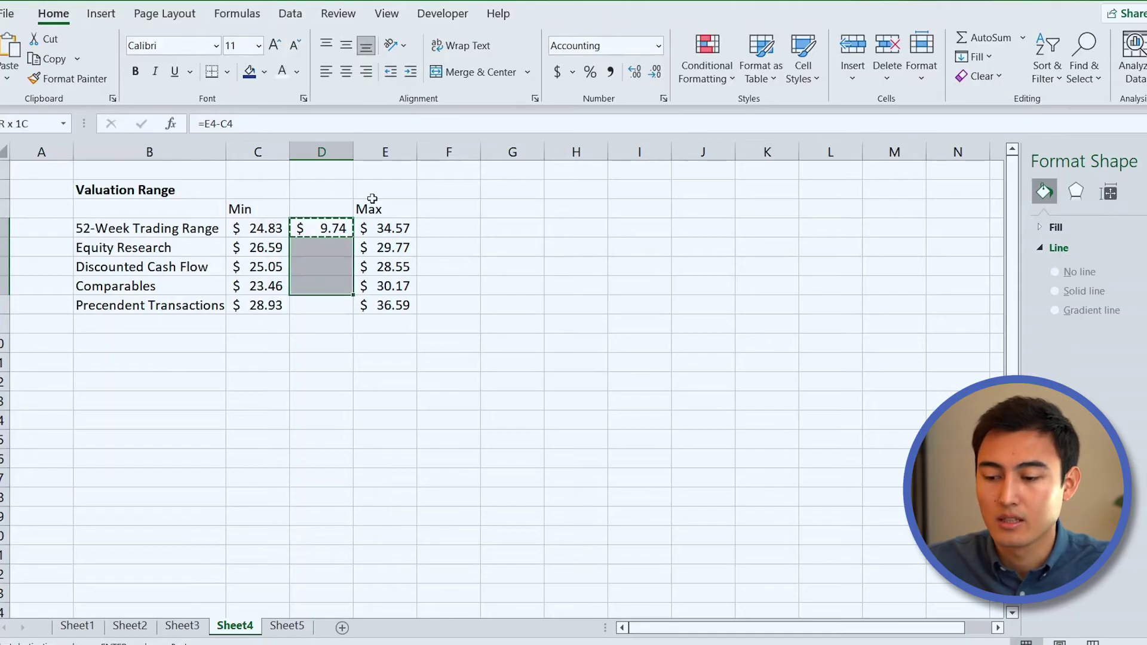
pyautogui.hotkey('ctrl', 'v')
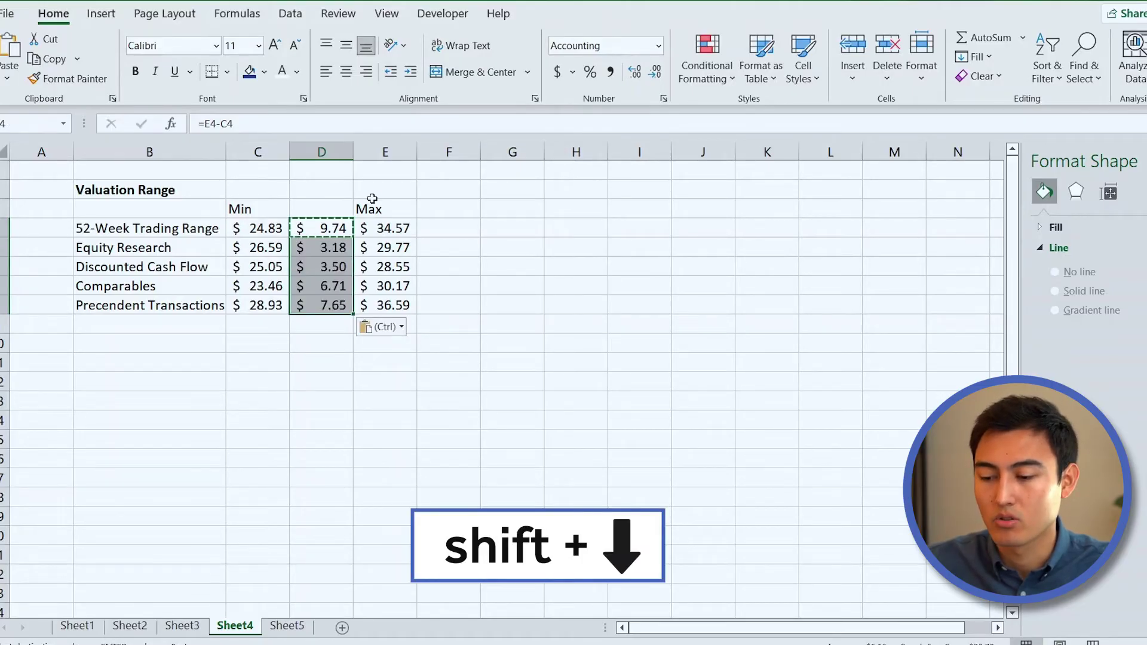
# Enter the heading "Difference" in D3 above the calculated column.
pyautogui.press('Up')
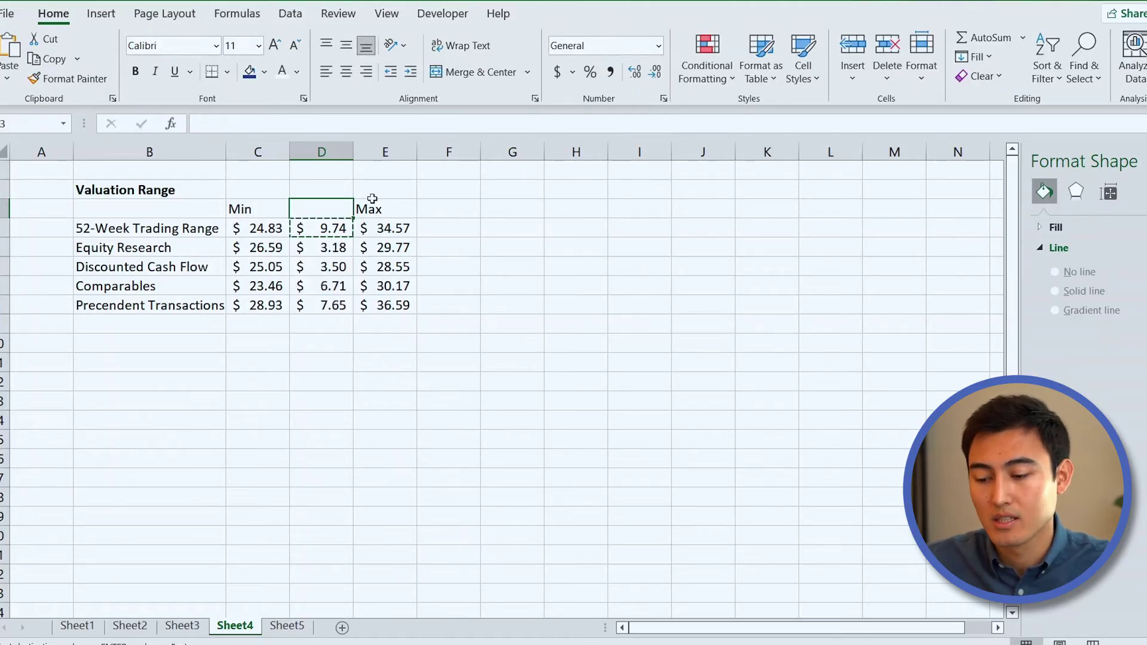
pyautogui.write('Difference')
pyautogui.press('Return')
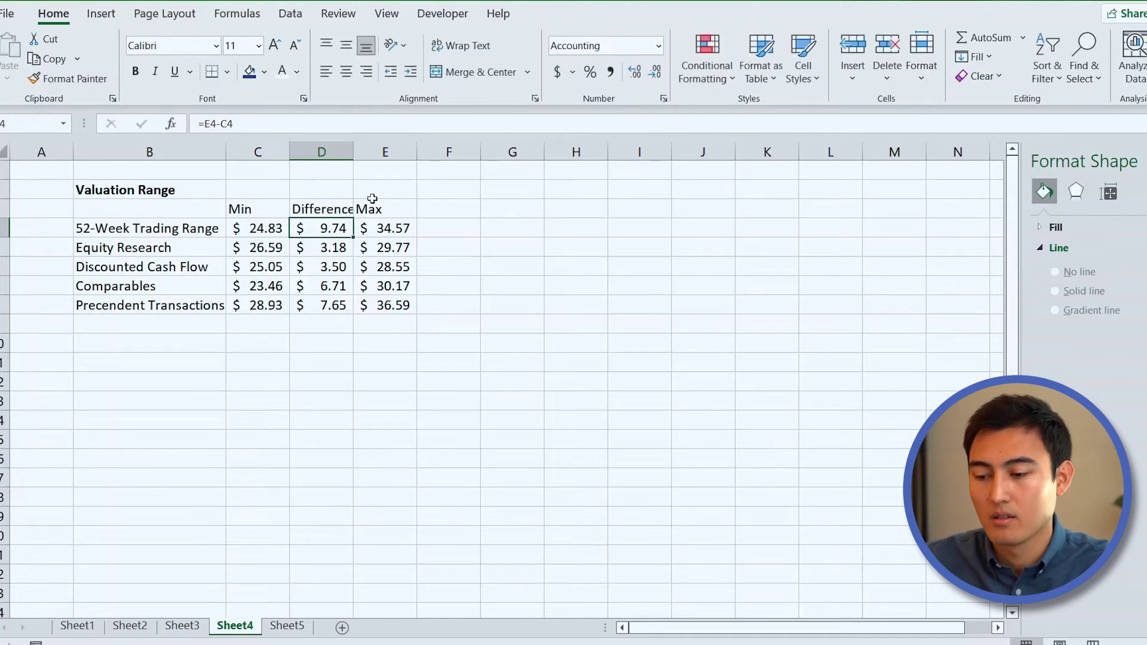
# Insert the recommended Stacked Bar chart from the table range B3:E8.
pyautogui.press('Left')
pyautogui.press('Up')
pyautogui.press('Left')
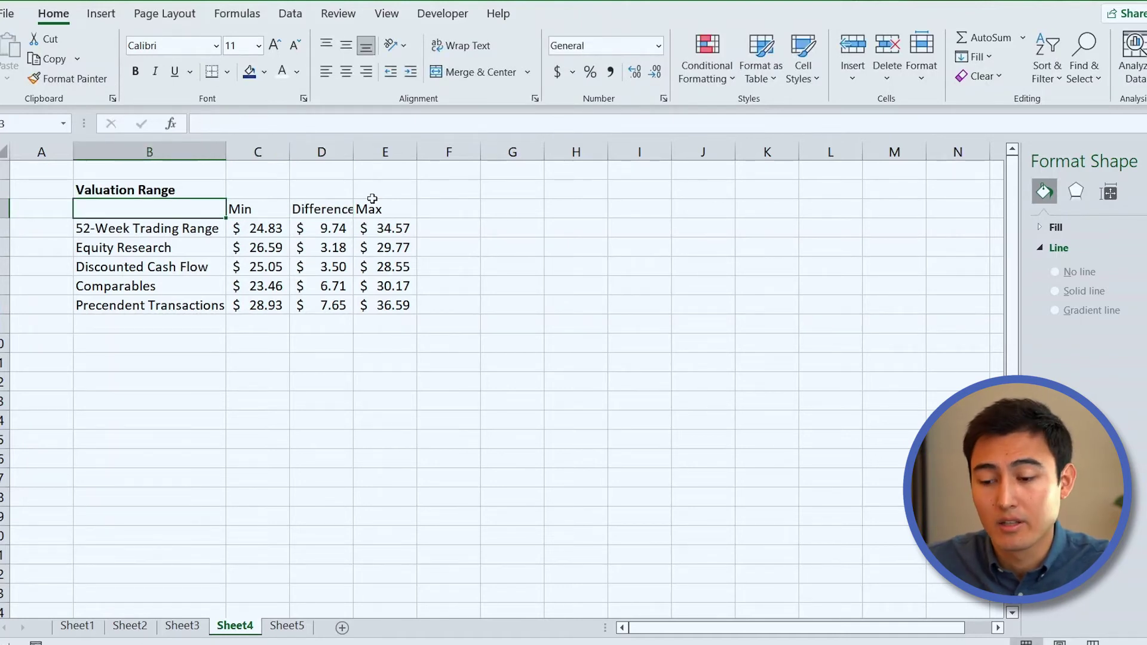
pyautogui.hotkey('ctrl', 'shift', 'Down')
pyautogui.hotkey('ctrl', 'shift', 'Right')
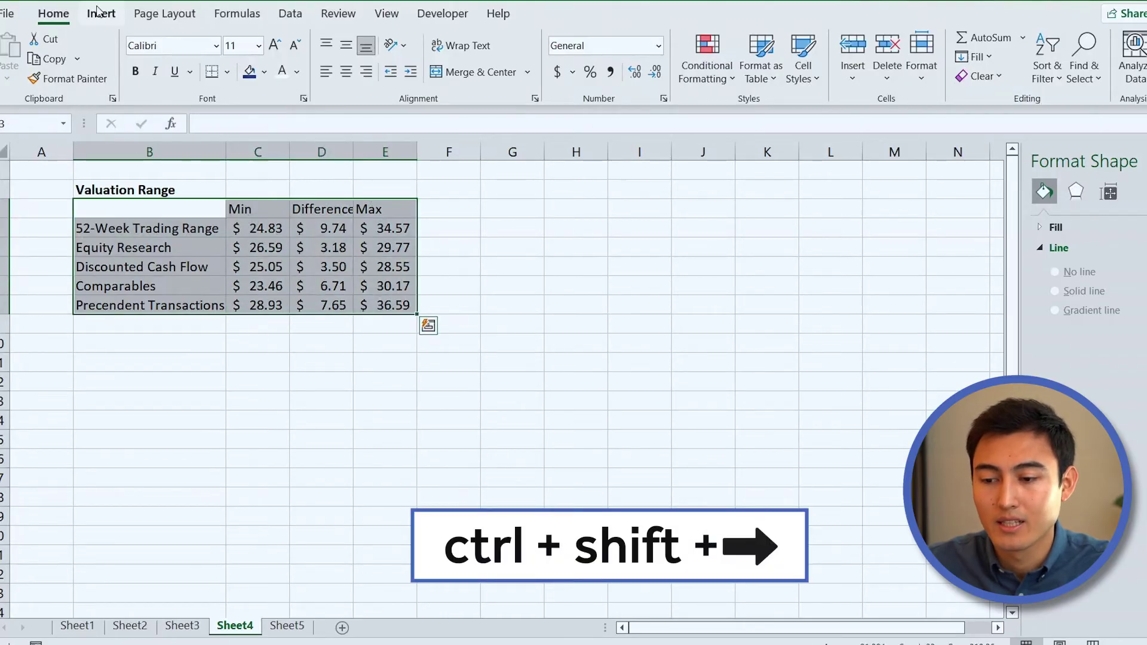
pyautogui.click(99, 13)
pyautogui.click(529, 57)
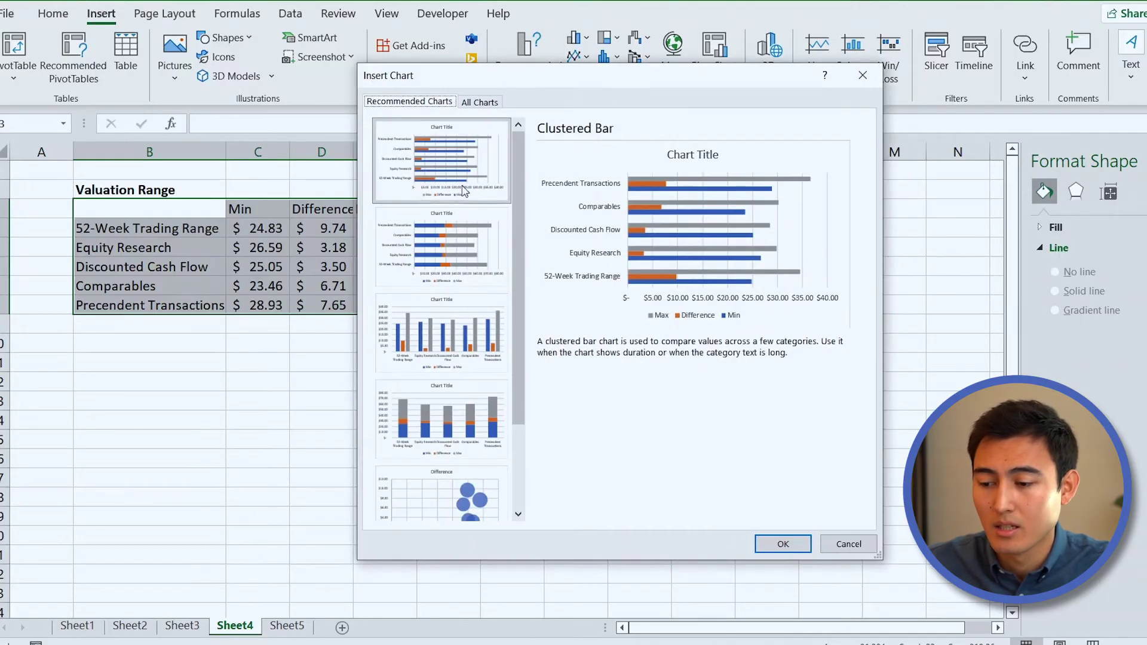
pyautogui.click(443, 257)
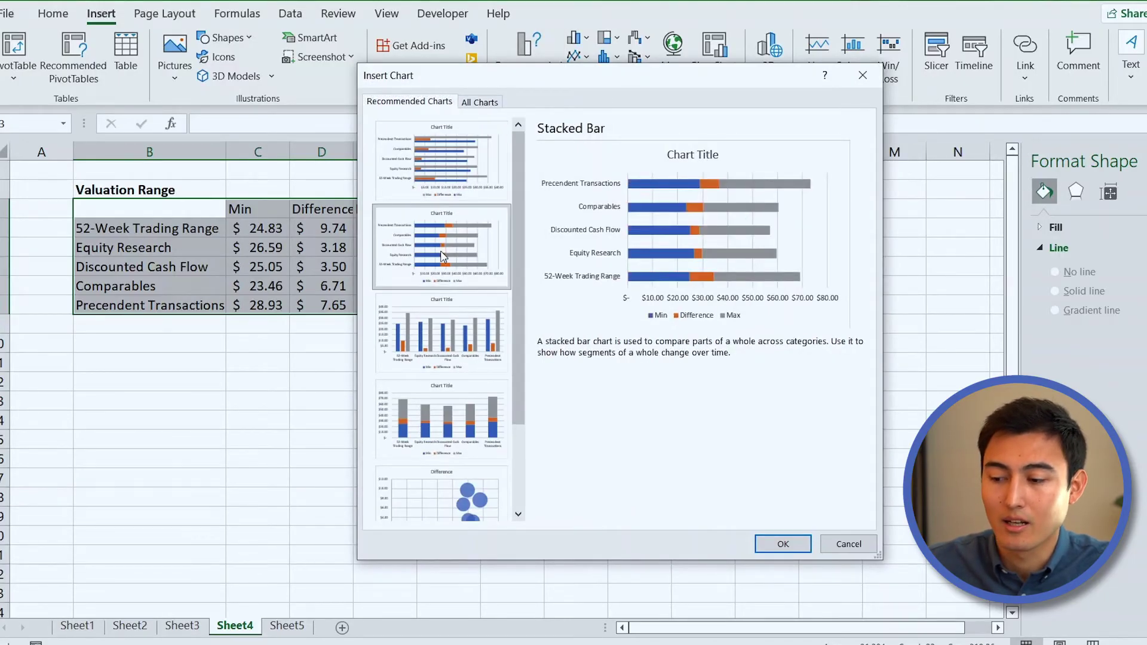
pyautogui.click(774, 546)
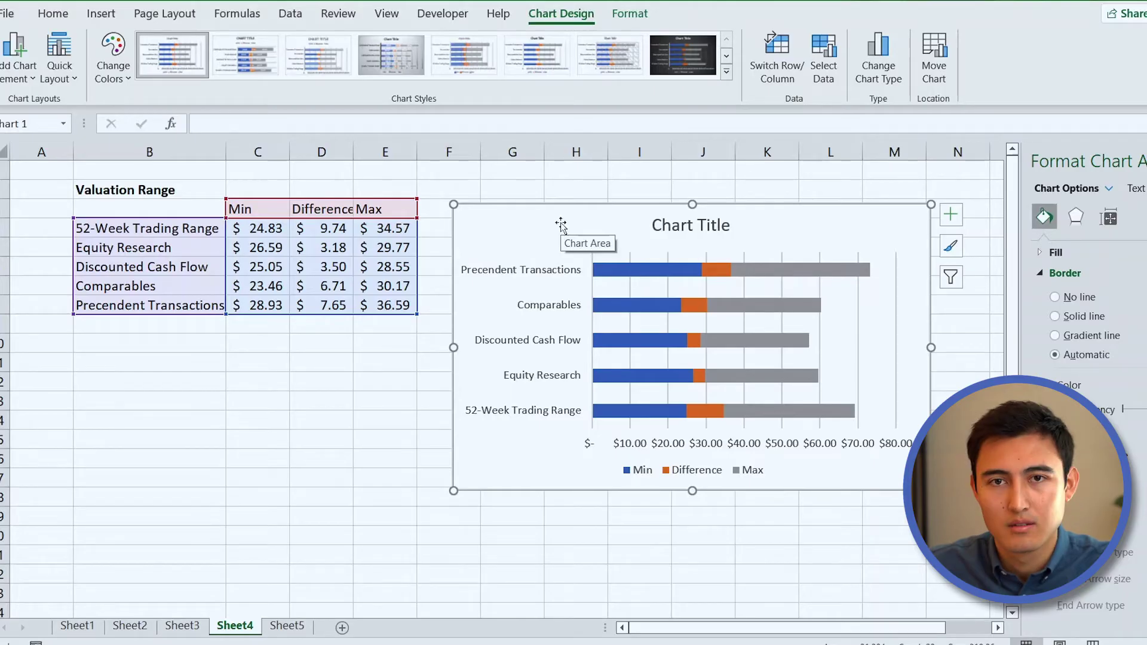
# Set the Min series in the stacked bar chart to No fill.
pyautogui.click(642, 276)
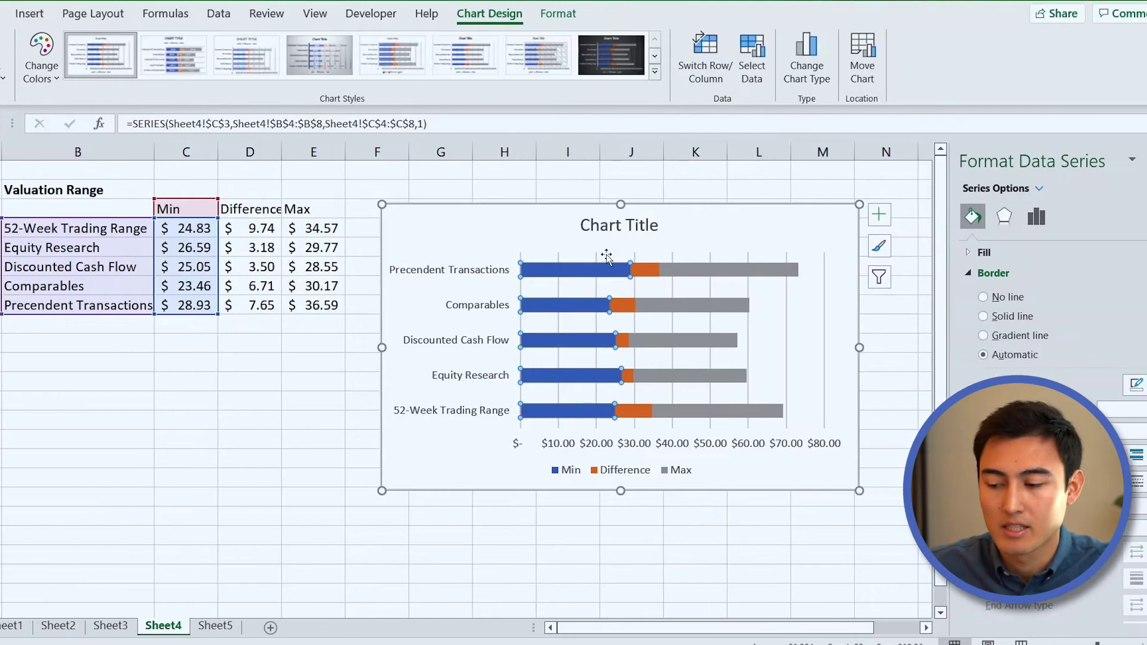
pyautogui.moveTo(666, 272)
pyautogui.rightClick(568, 271)
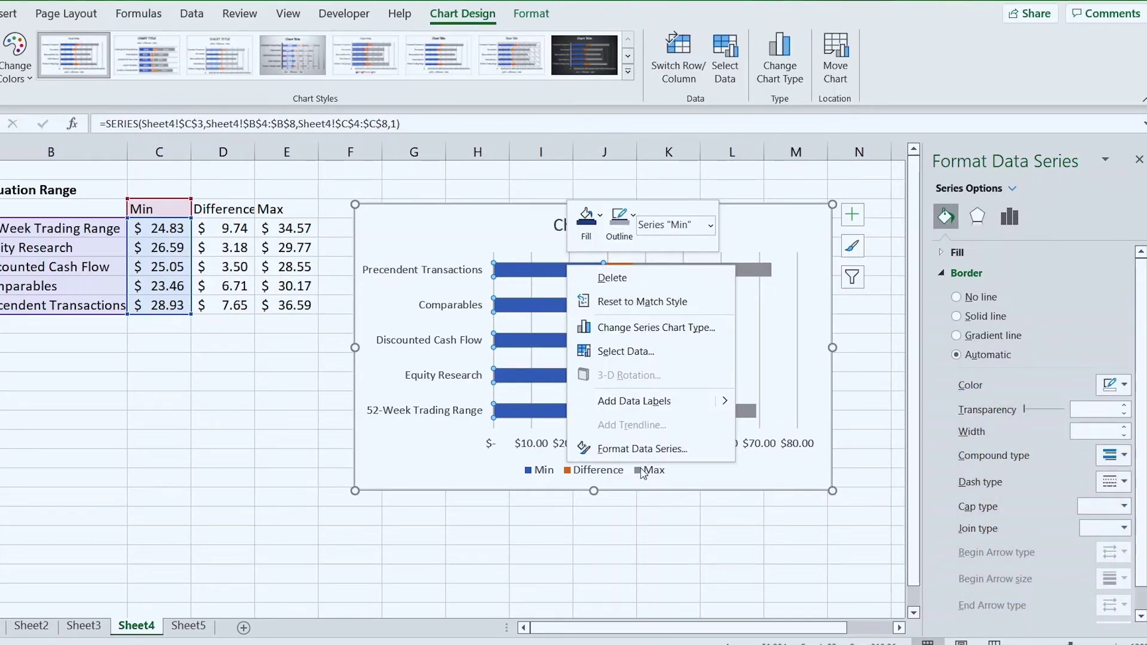
pyautogui.click(631, 449)
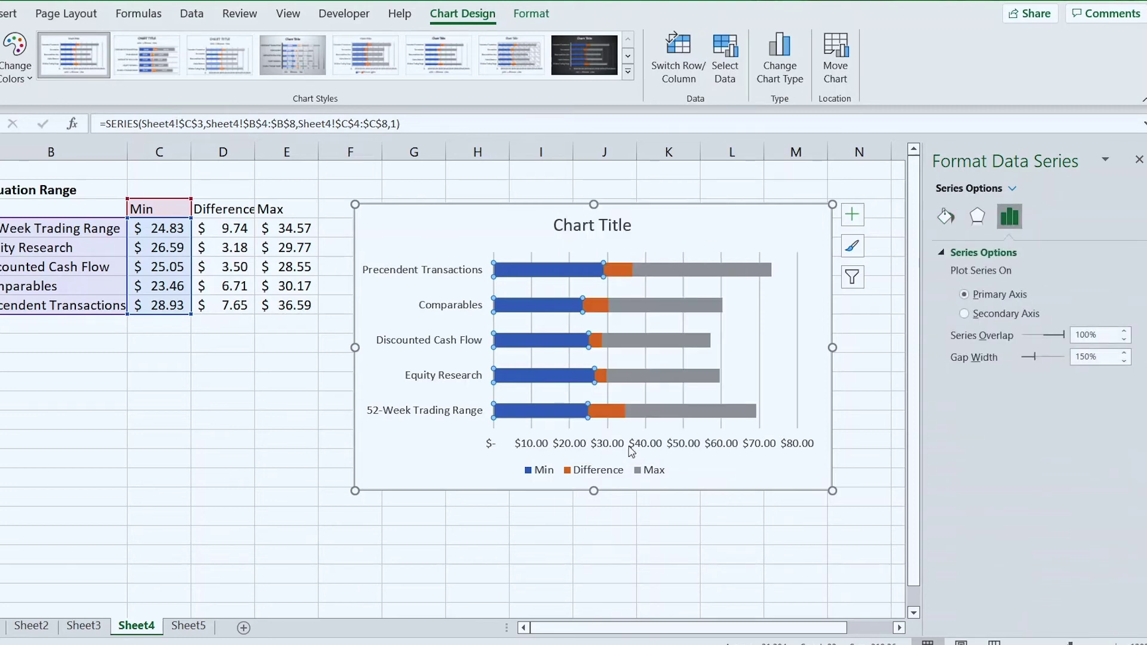
pyautogui.click(949, 218)
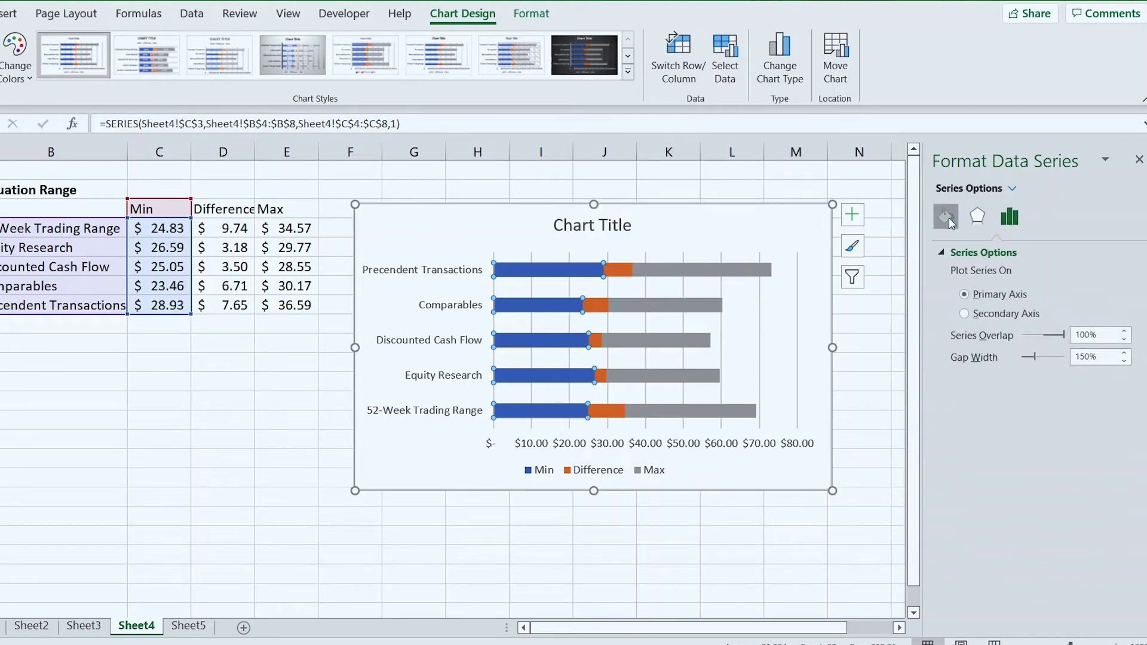
pyautogui.click(942, 255)
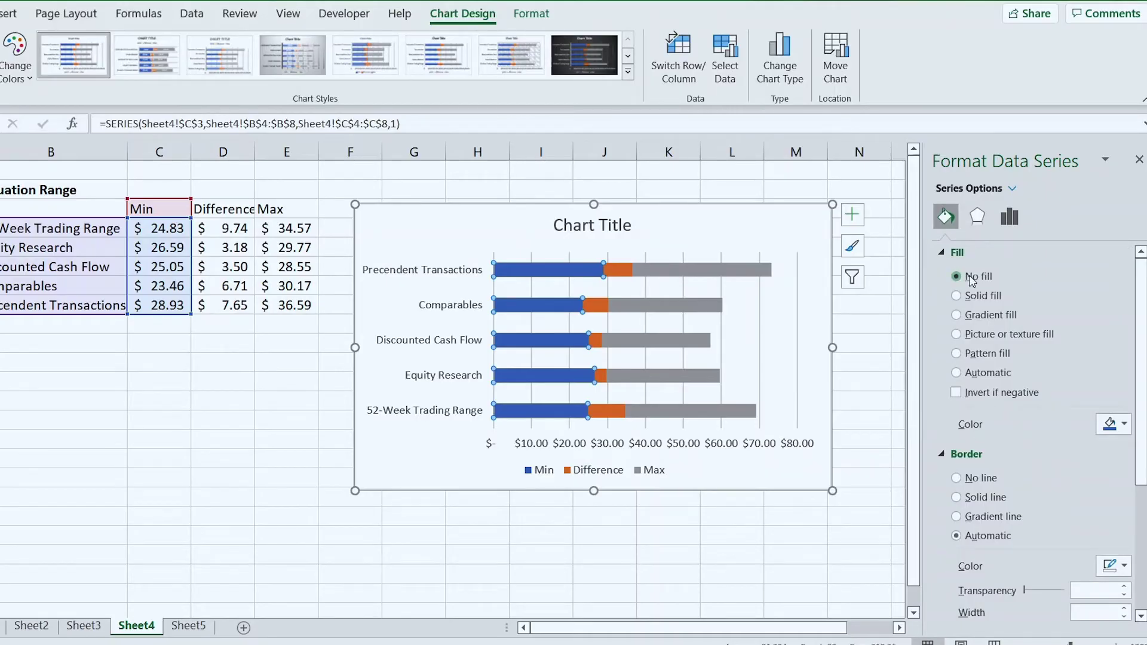
# Set the Max series in the chart to No fill, leaving only the Difference bars coloured.
pyautogui.click(717, 277)
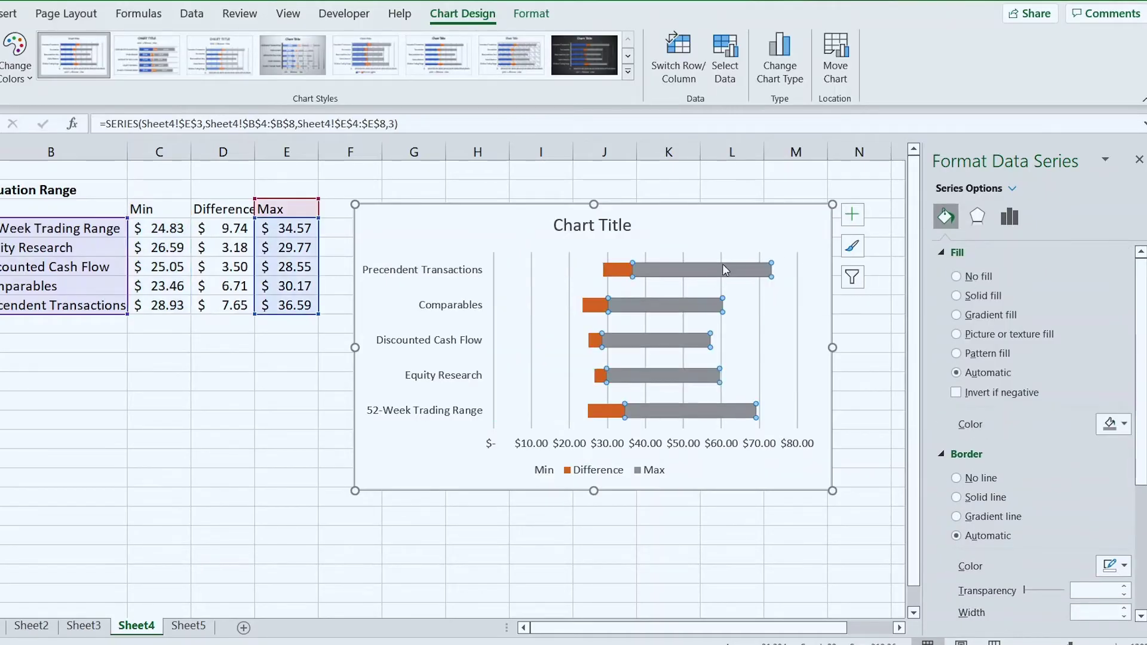
pyautogui.click(979, 278)
pyautogui.click(476, 209)
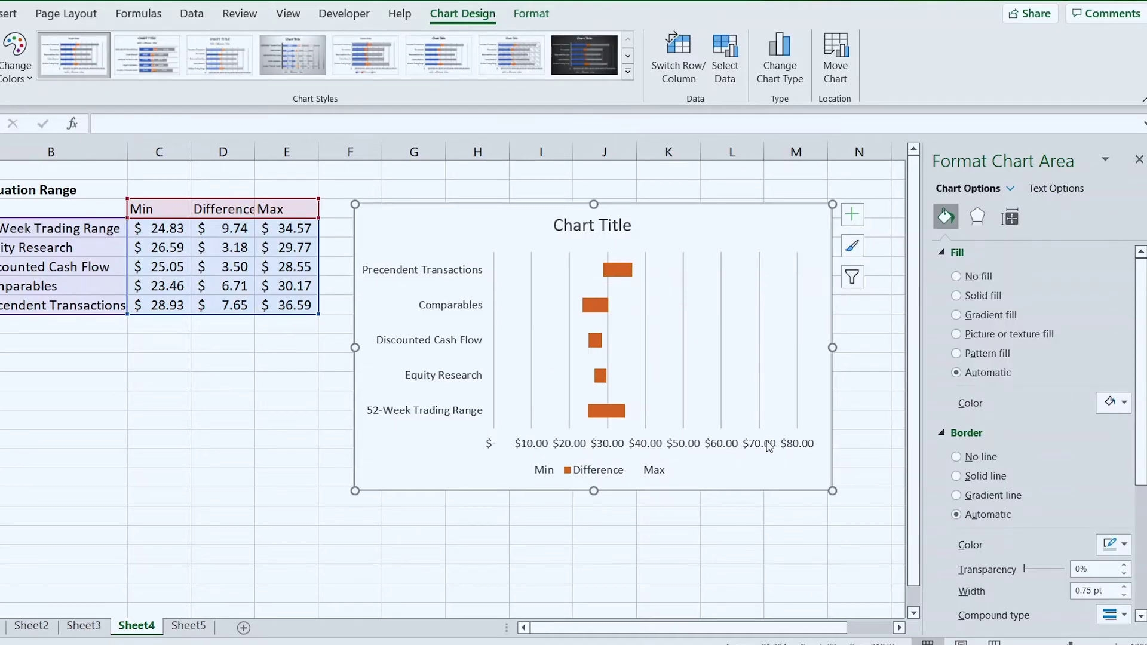
# Set the chart's horizontal axis bounds to a minimum of 20 and a maximum of 40.
pyautogui.click(586, 449)
pyautogui.rightClick(587, 449)
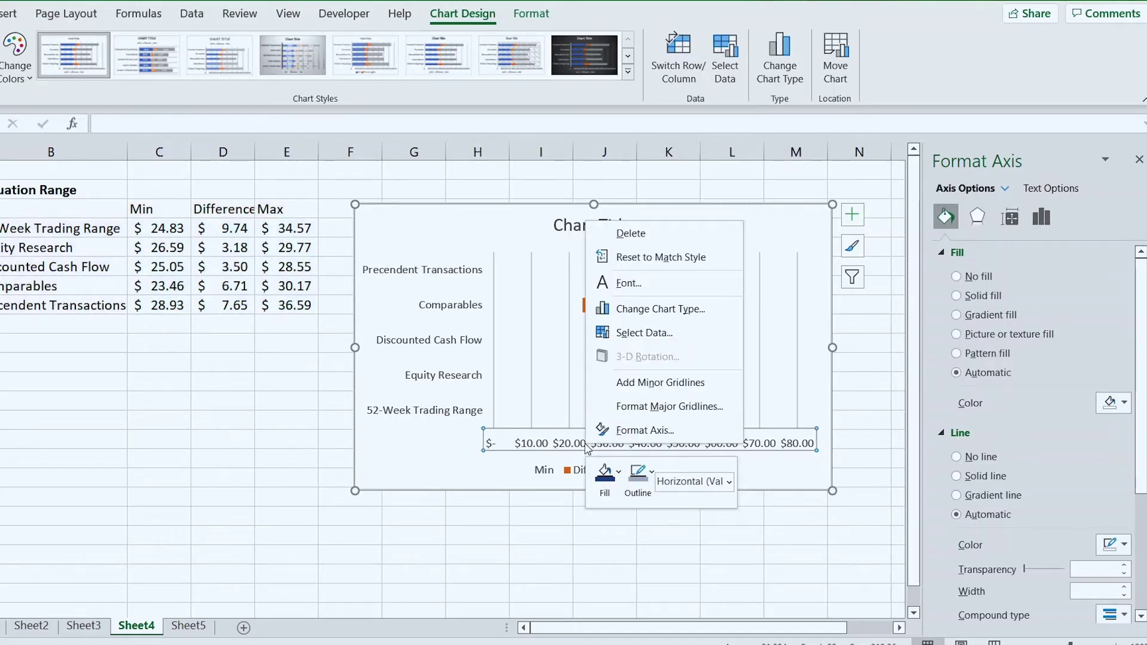
pyautogui.click(605, 430)
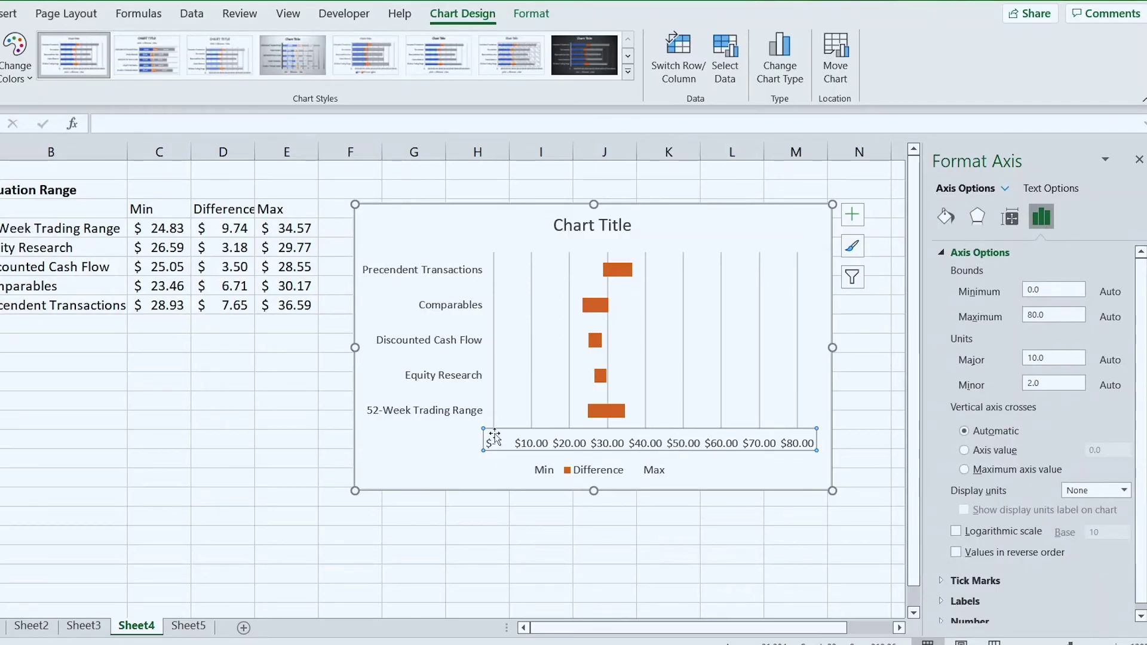
pyautogui.click(1057, 289)
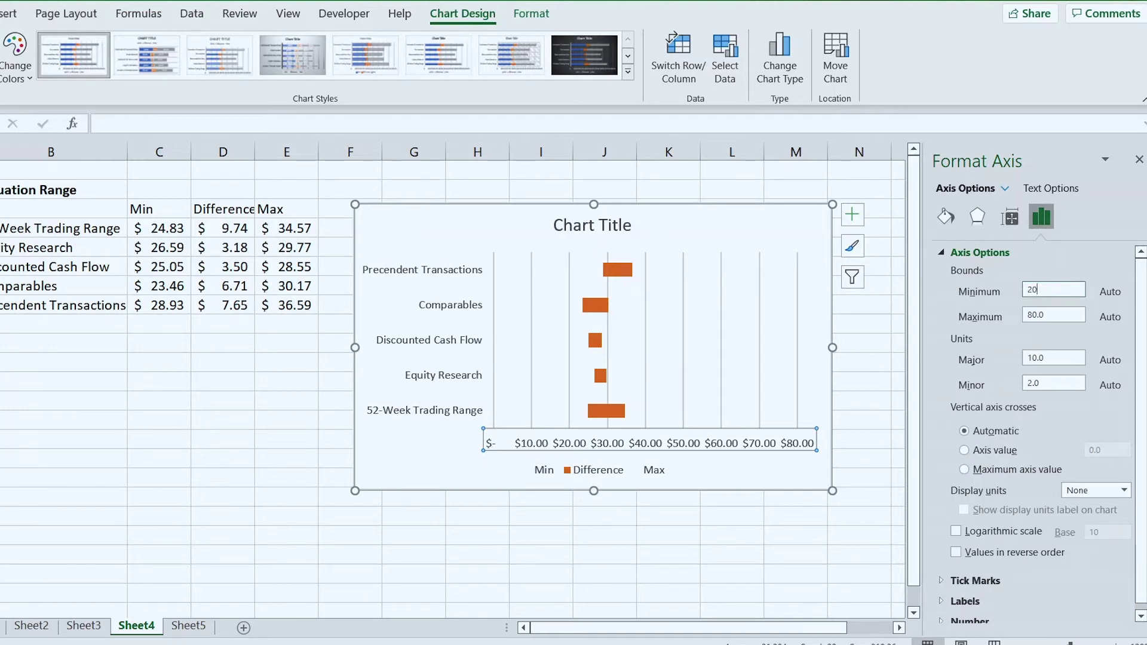
pyautogui.write('20')
pyautogui.press('Tab')
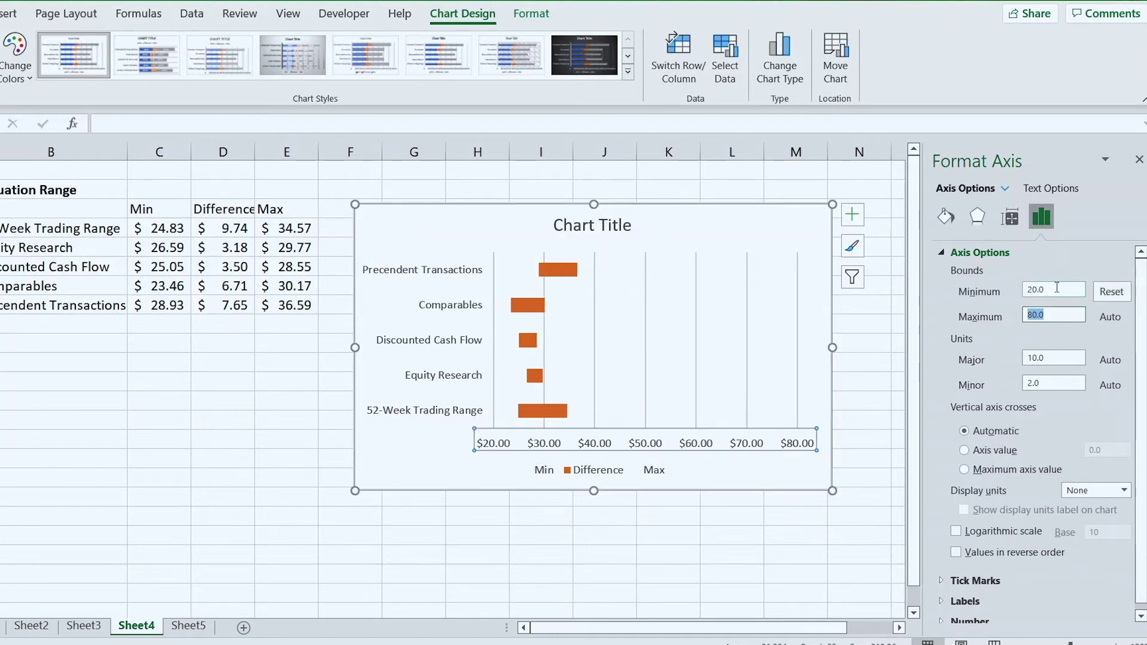
pyautogui.write('40')
pyautogui.press('Return')
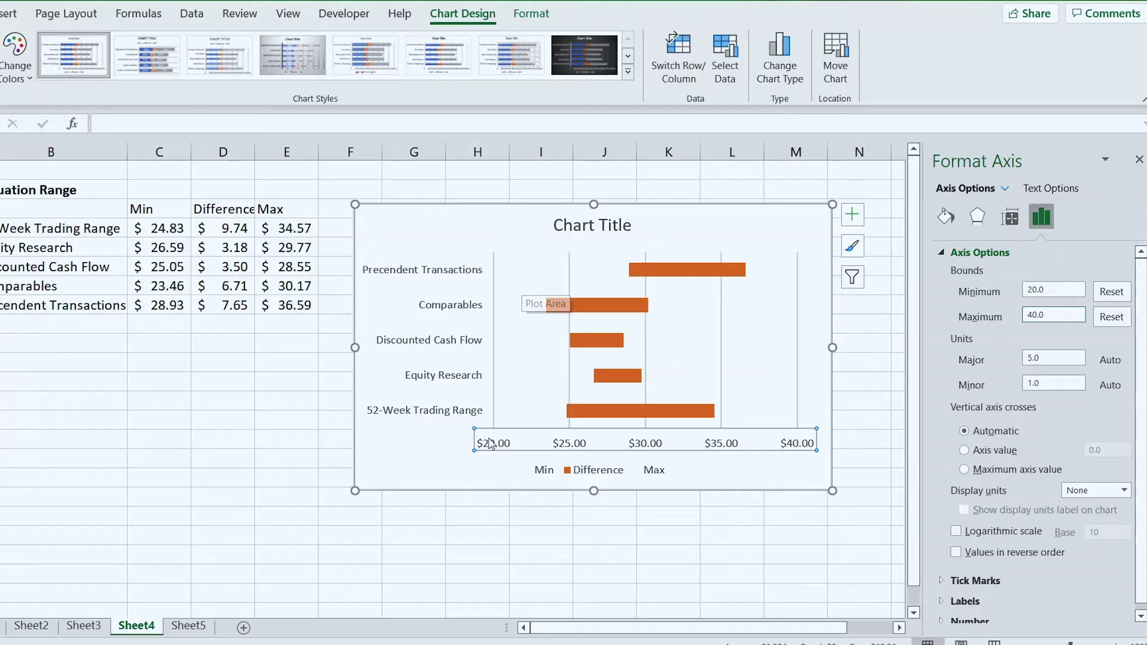
# Delete the chart legend and fill the Difference bars with dark blue.
pyautogui.click(597, 473)
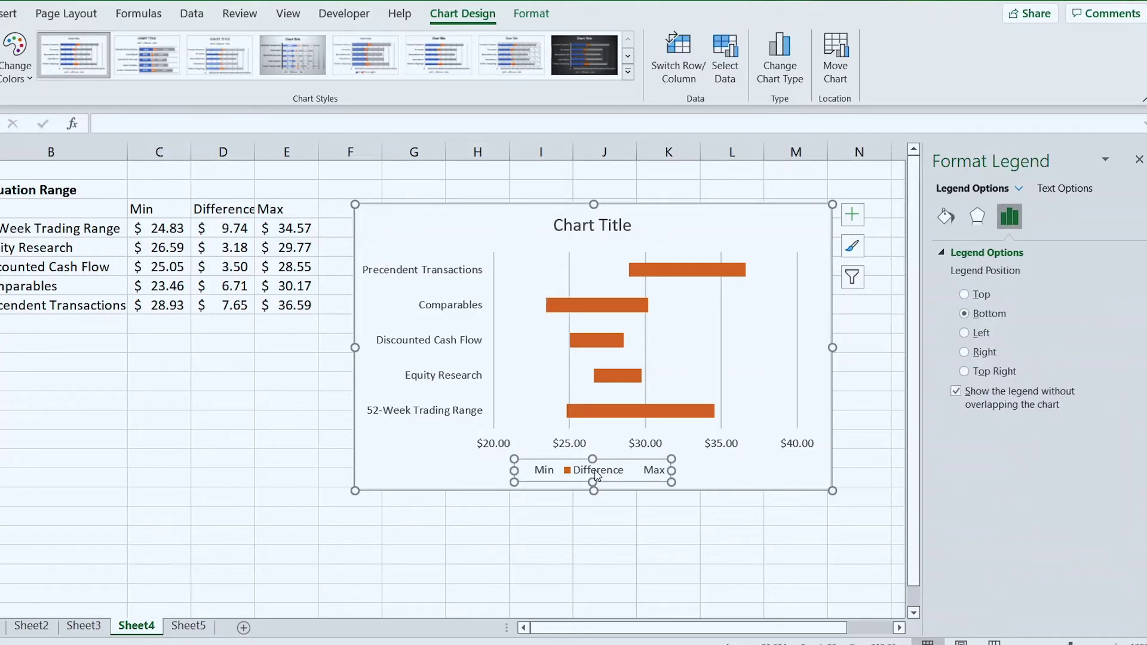
pyautogui.press('Delete')
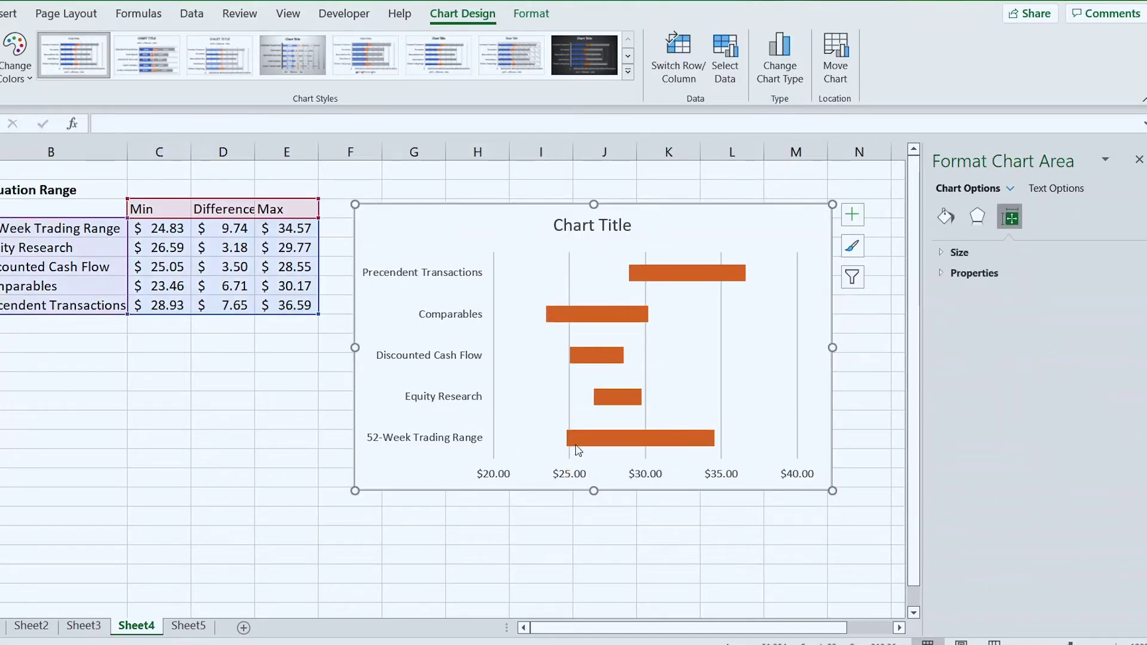
pyautogui.click(612, 432)
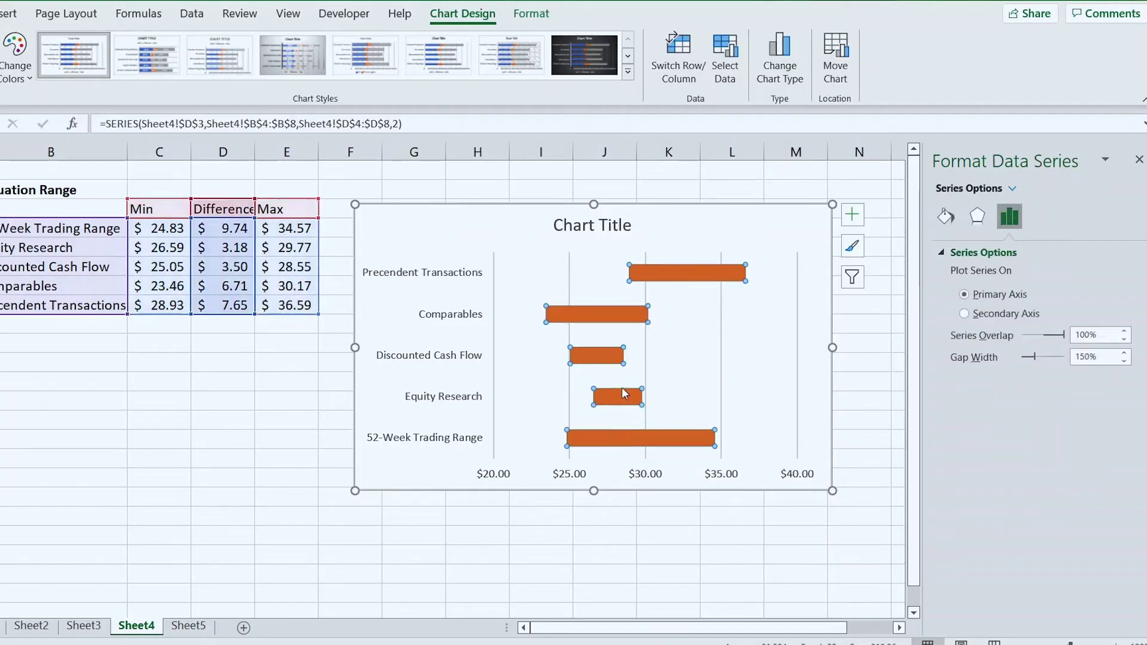
pyautogui.rightClick(660, 276)
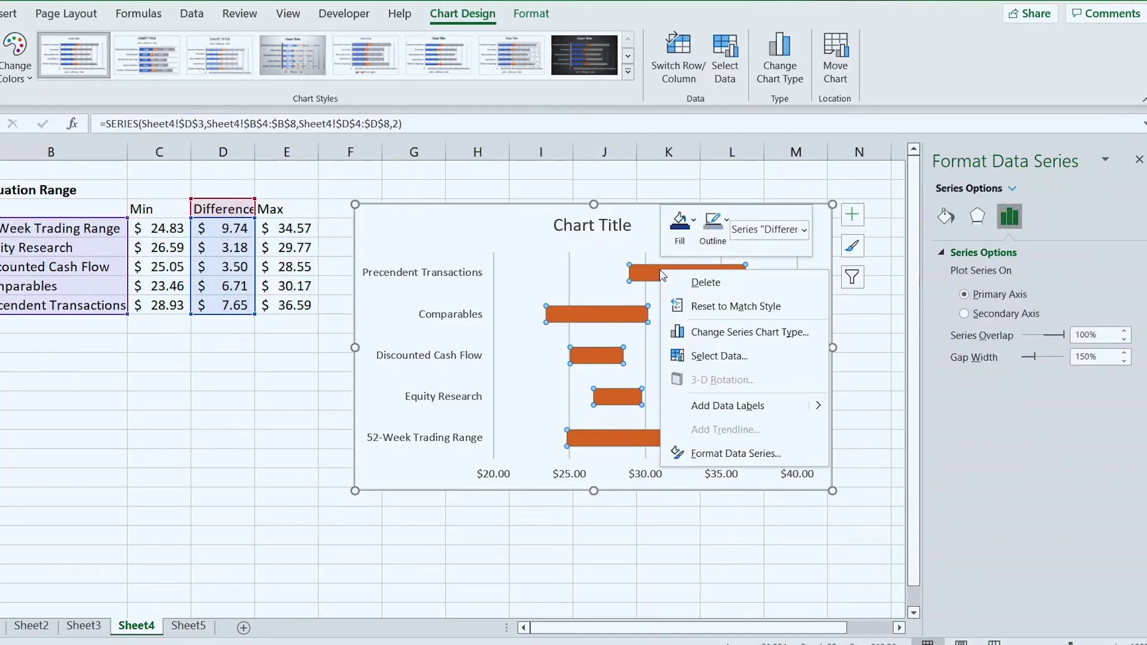
pyautogui.click(682, 226)
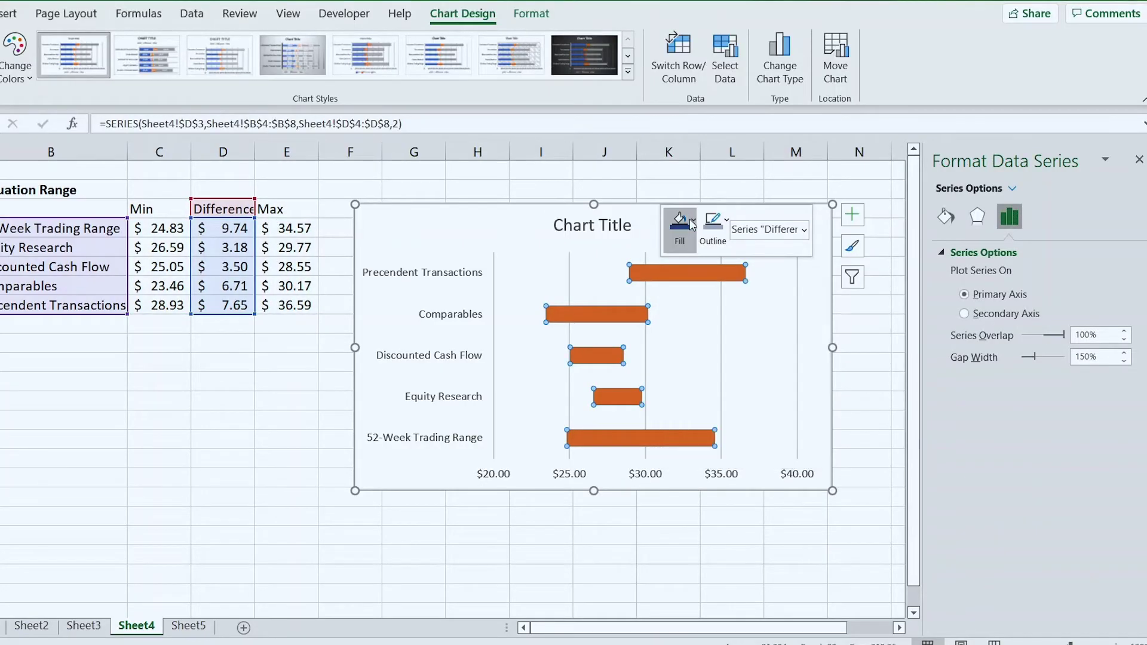
pyautogui.click(726, 366)
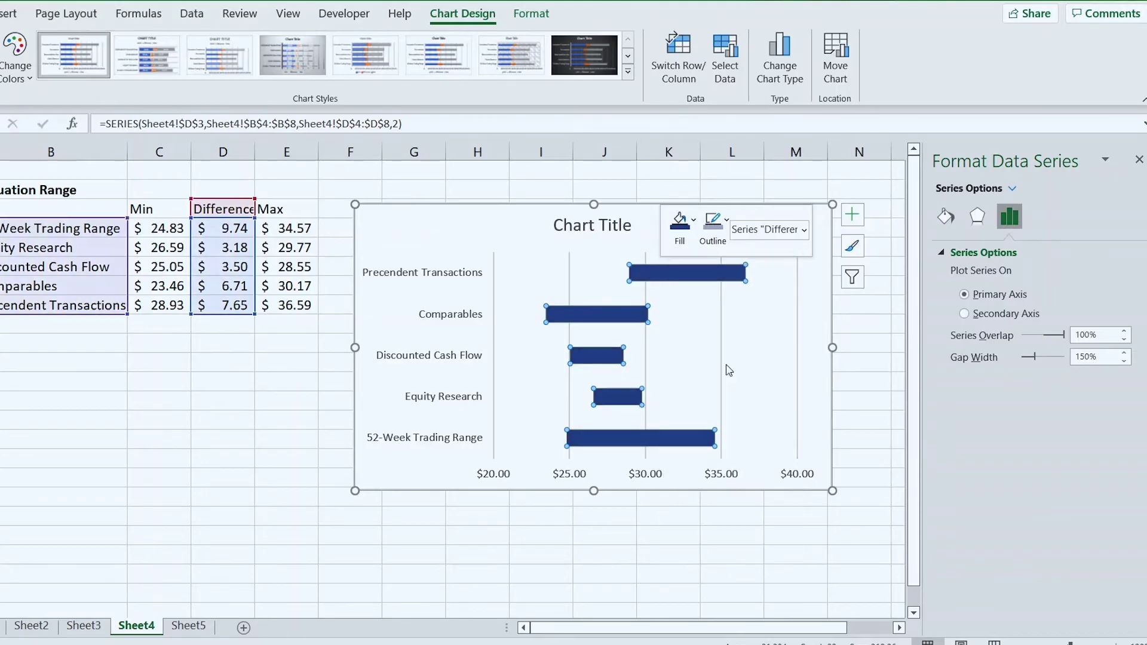
pyautogui.click(477, 224)
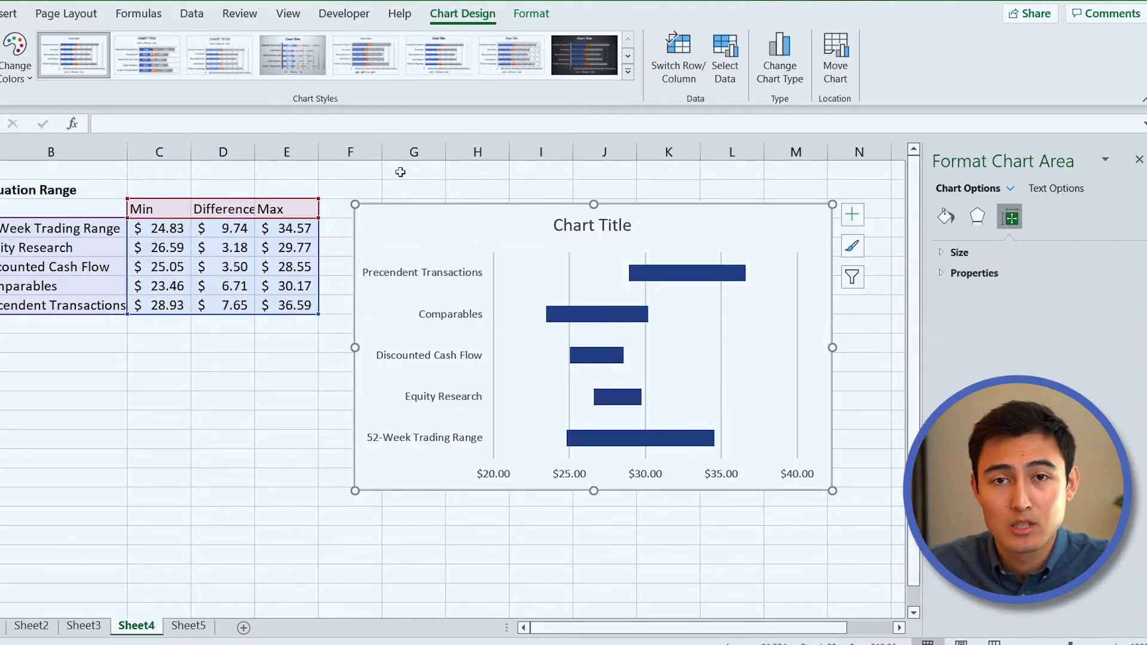
# Add data labels to the invisible Min series and set their label position to Inside End.
pyautogui.click(622, 274)
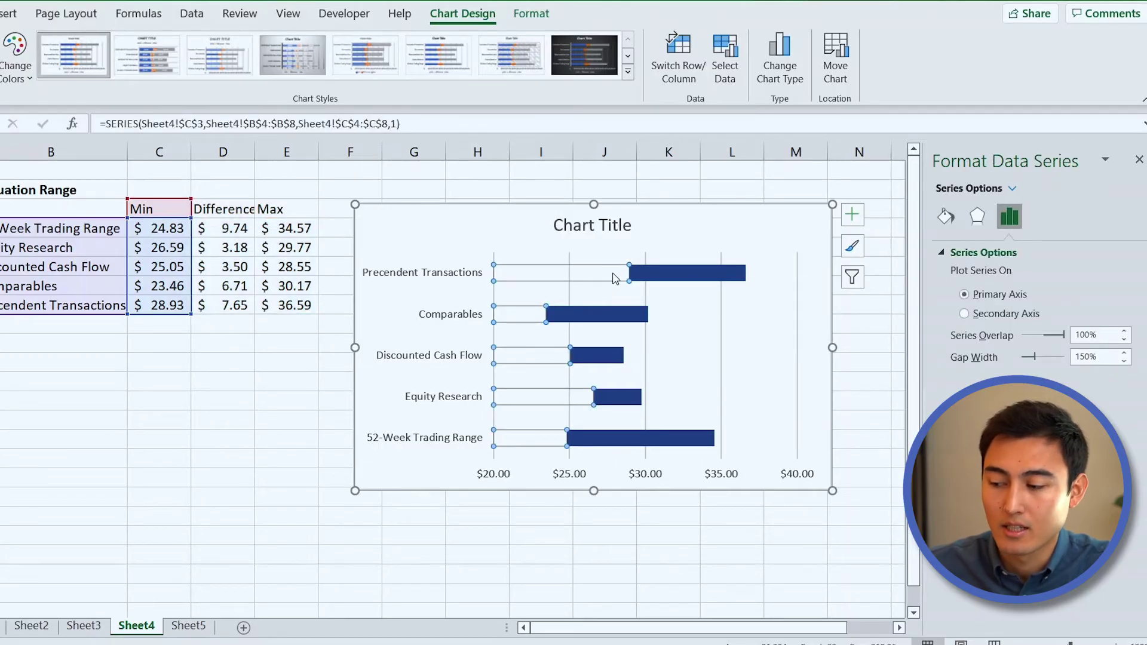
pyautogui.rightClick(613, 278)
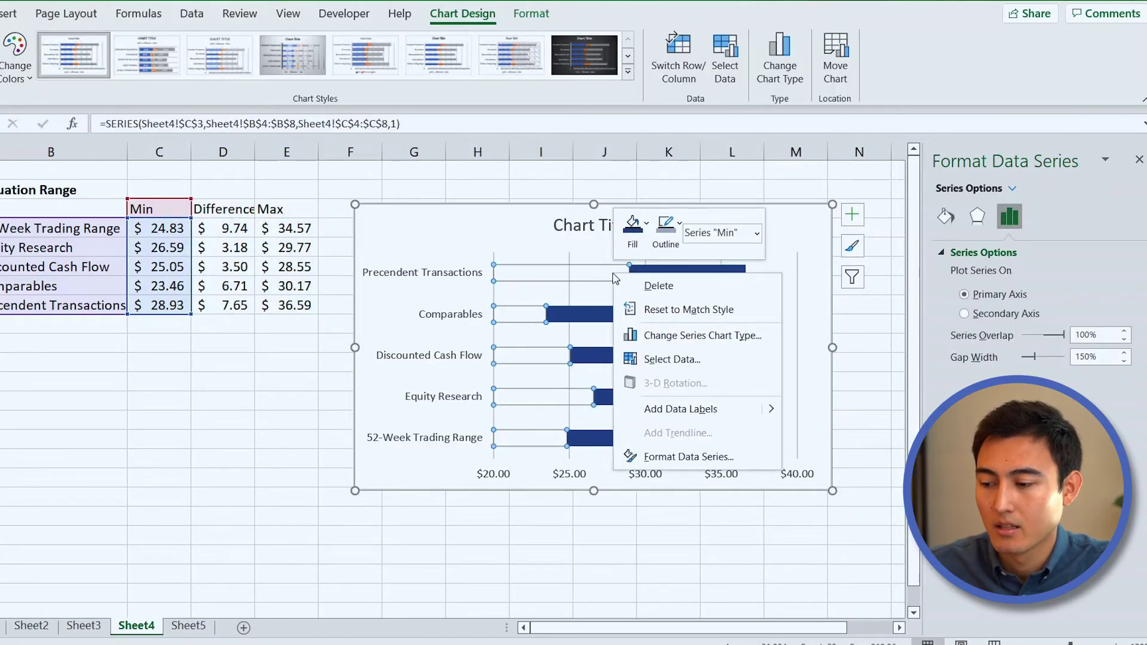
pyautogui.click(674, 416)
pyautogui.click(589, 294)
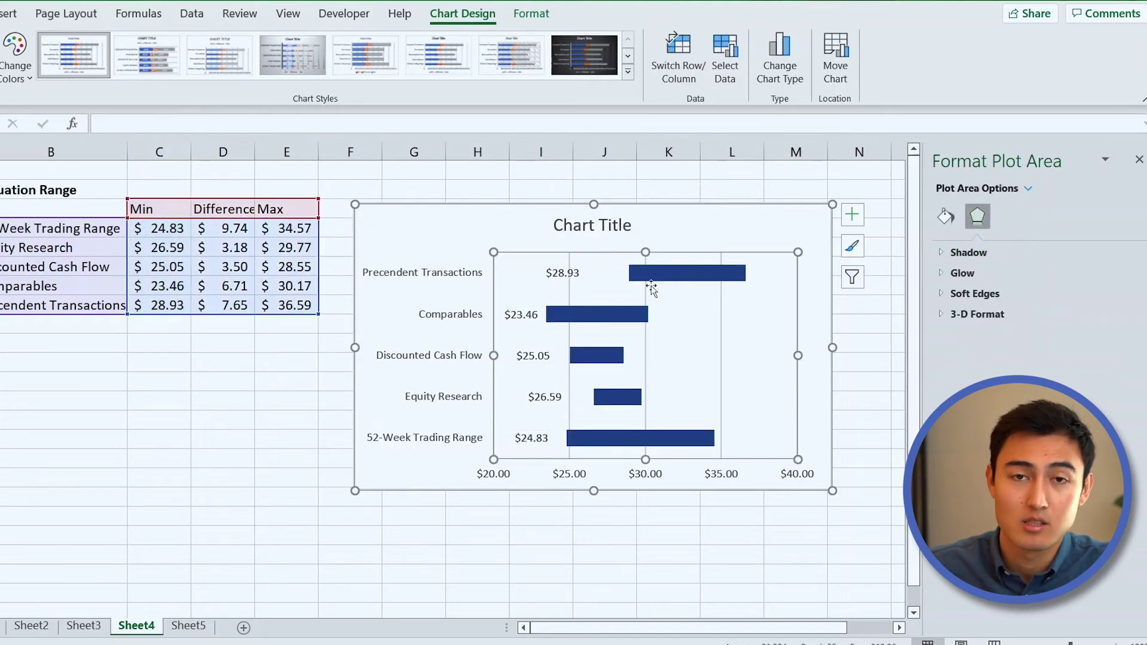
pyautogui.click(560, 276)
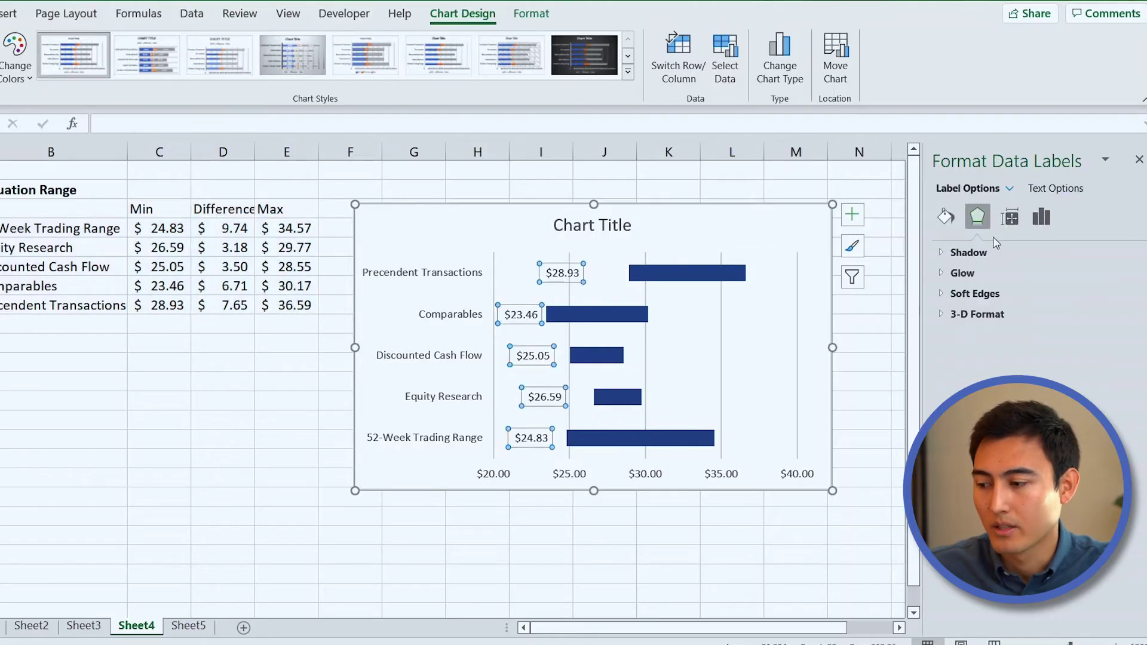
pyautogui.click(1041, 216)
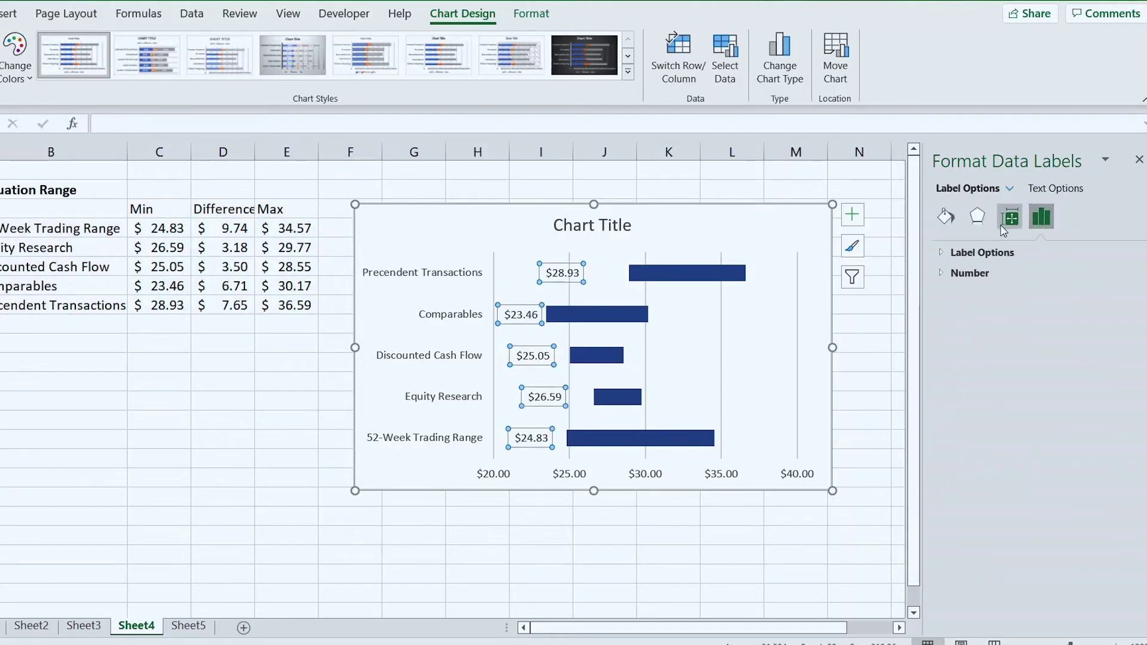
pyautogui.click(946, 251)
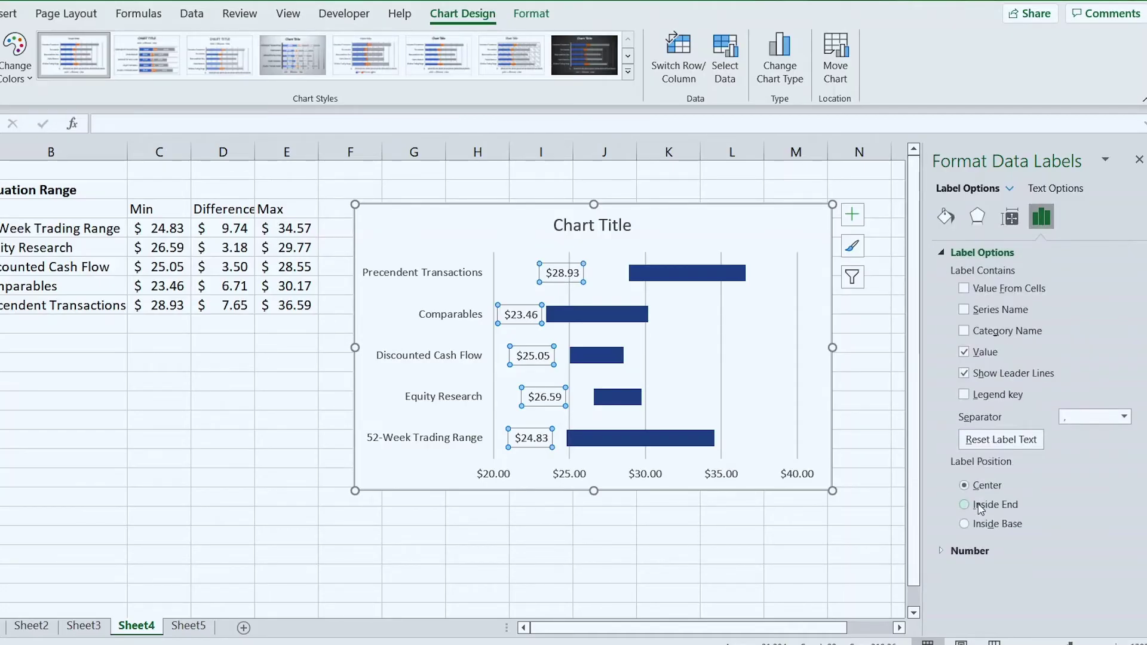
pyautogui.click(979, 510)
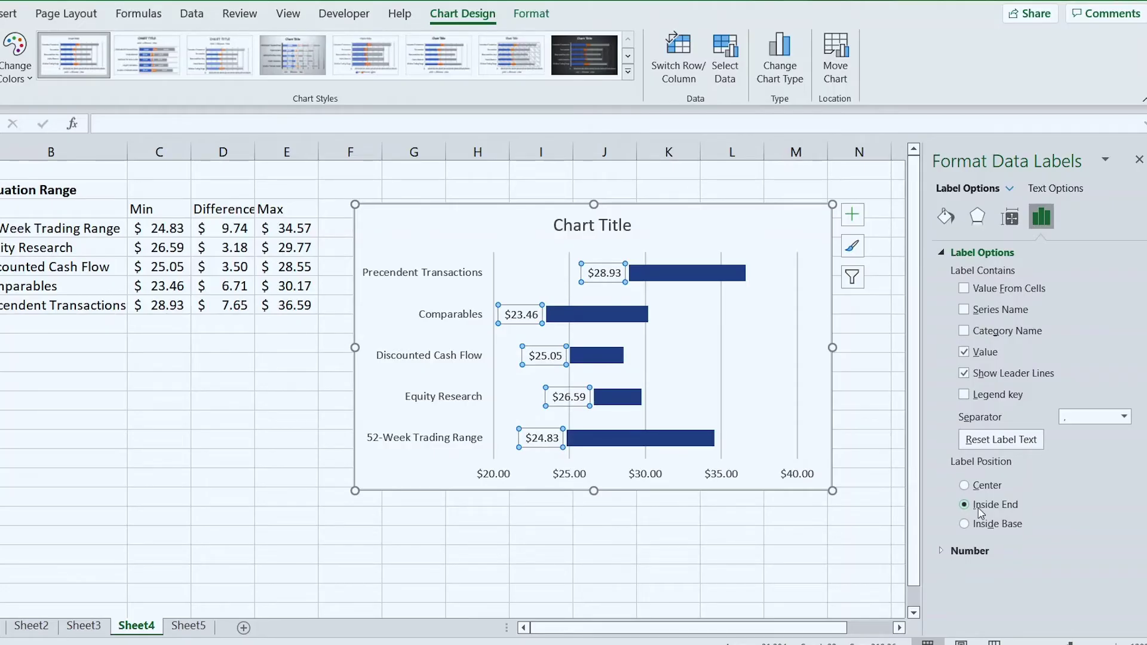
# Add data labels to the invisible Max series and set their label position to Inside Base.
pyautogui.click(781, 282)
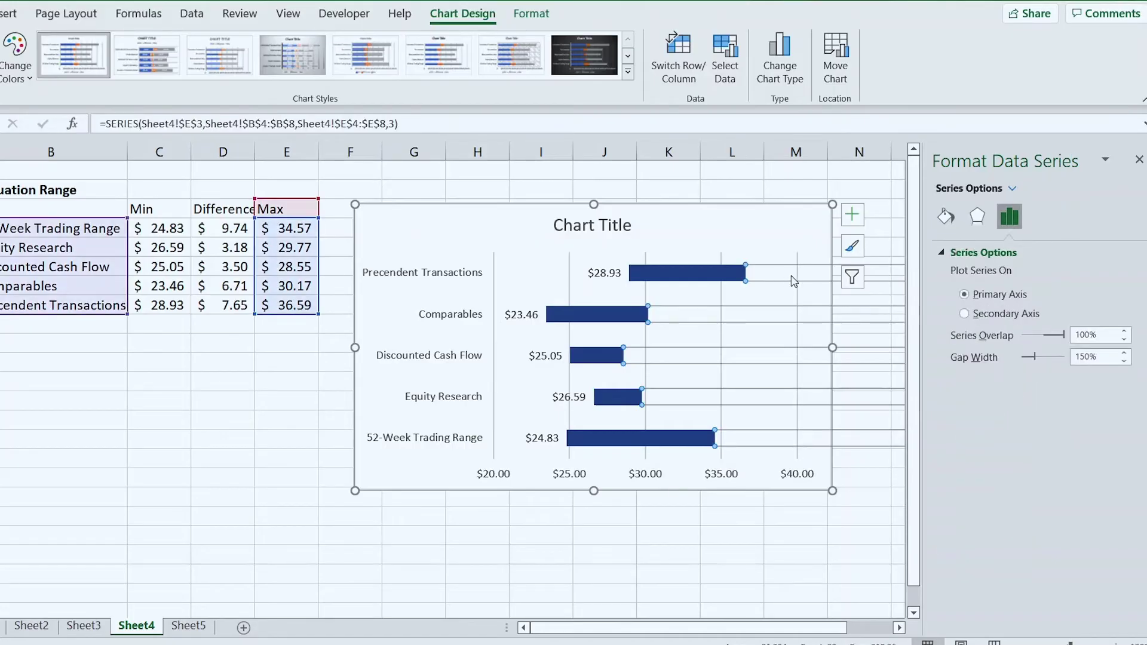
pyautogui.rightClick(792, 276)
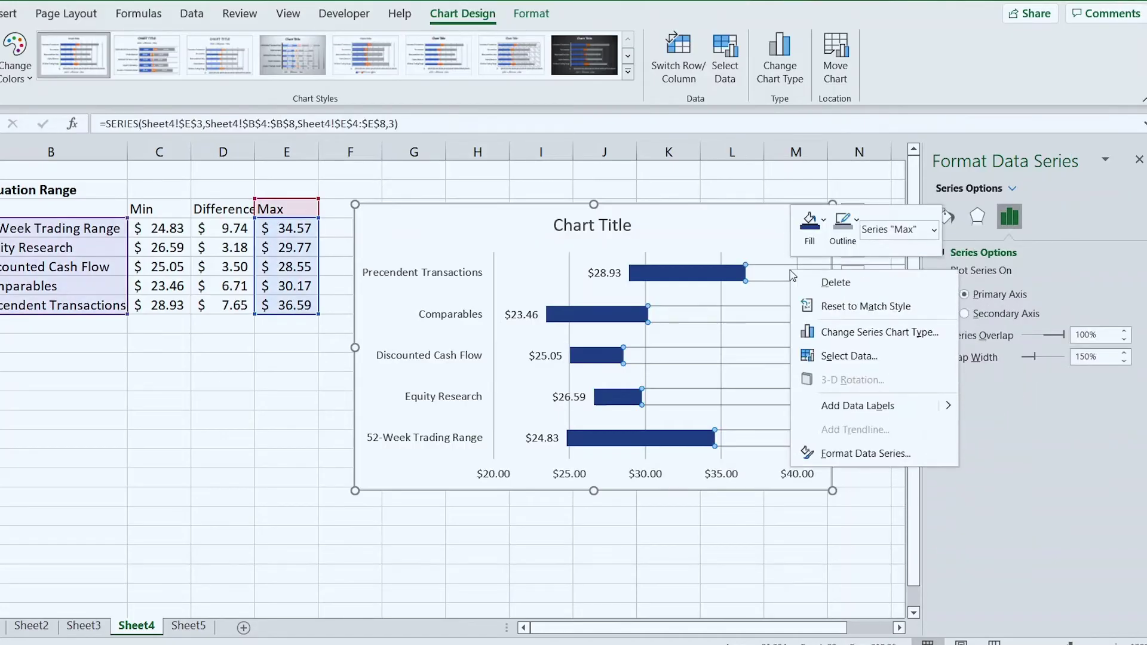
pyautogui.click(855, 410)
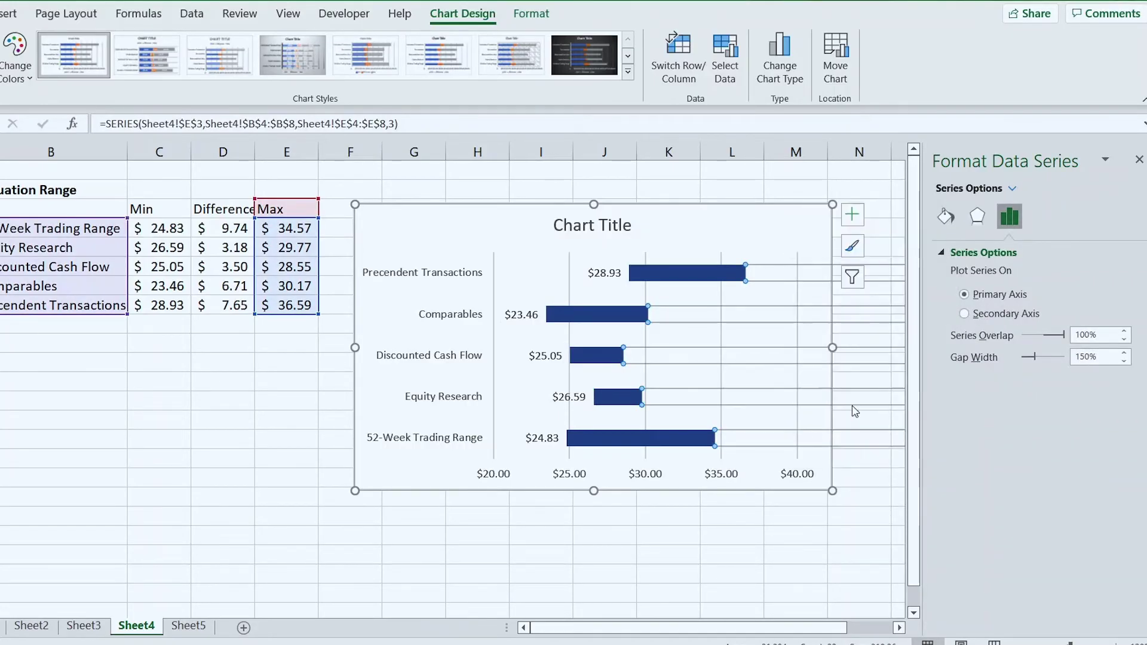
pyautogui.rightClick(788, 280)
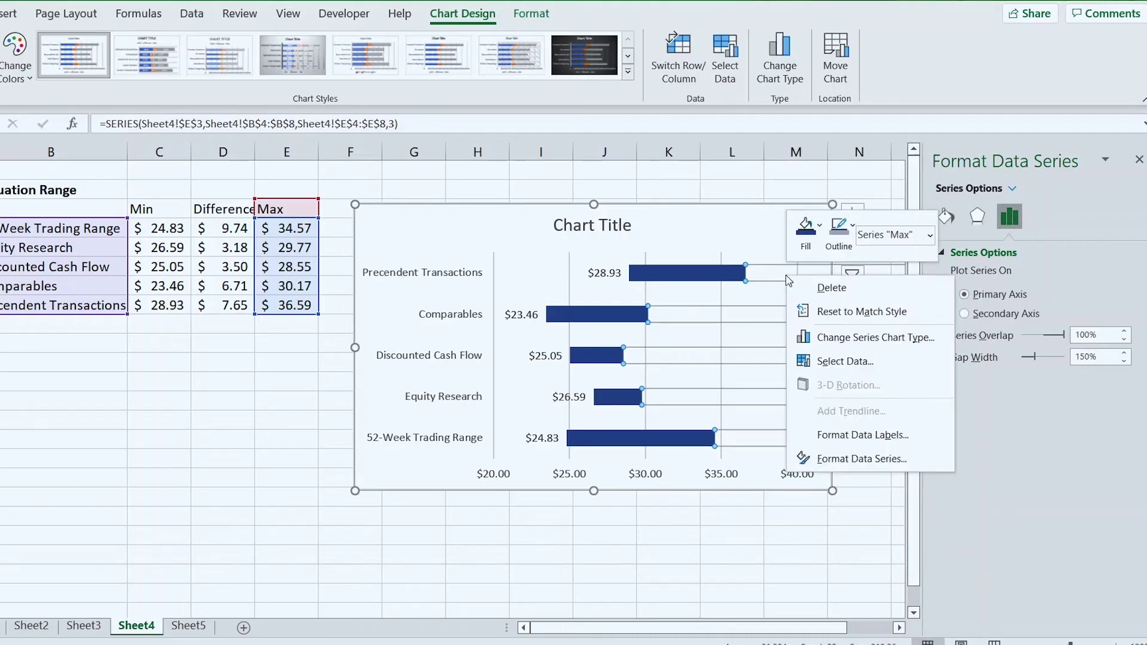
pyautogui.click(837, 439)
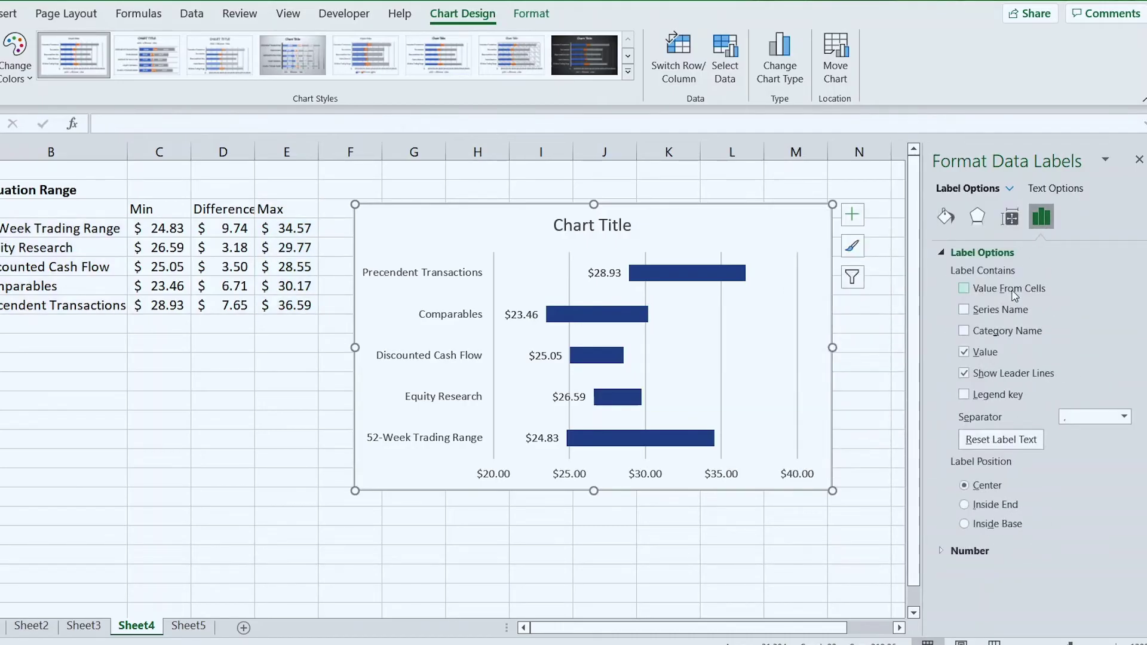
pyautogui.click(992, 524)
pyautogui.click(507, 222)
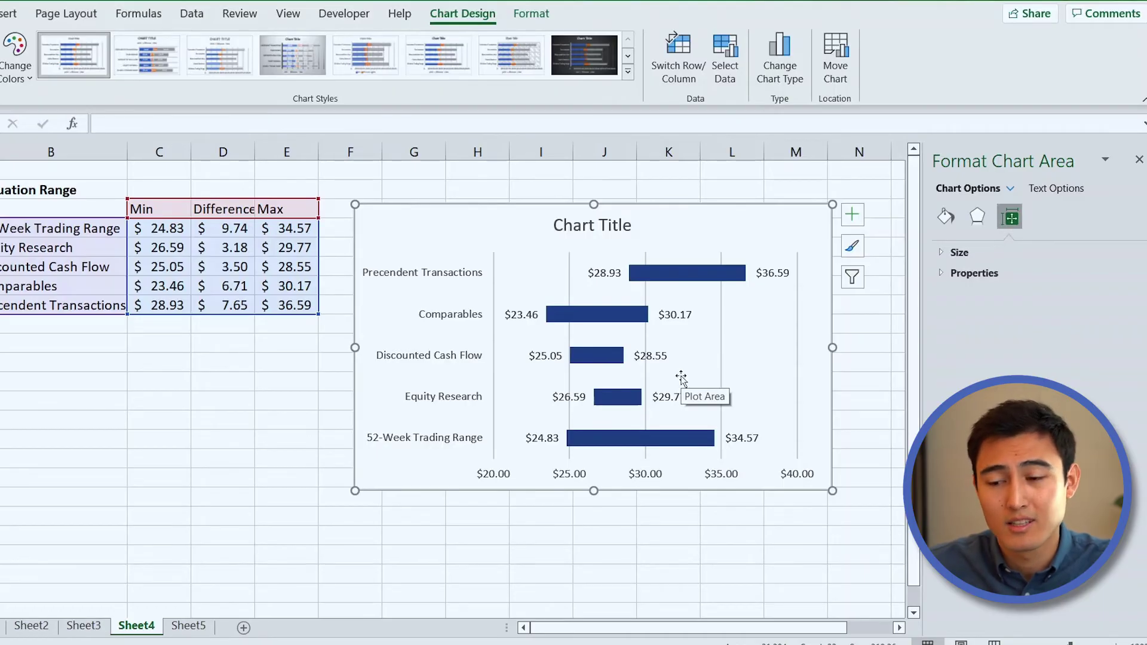
# Draw a vertical straight line about 2.15" tall across all the bars, slightly beyond the $30.00 gridline.
pyautogui.click(3, 8)
pyautogui.click(150, 37)
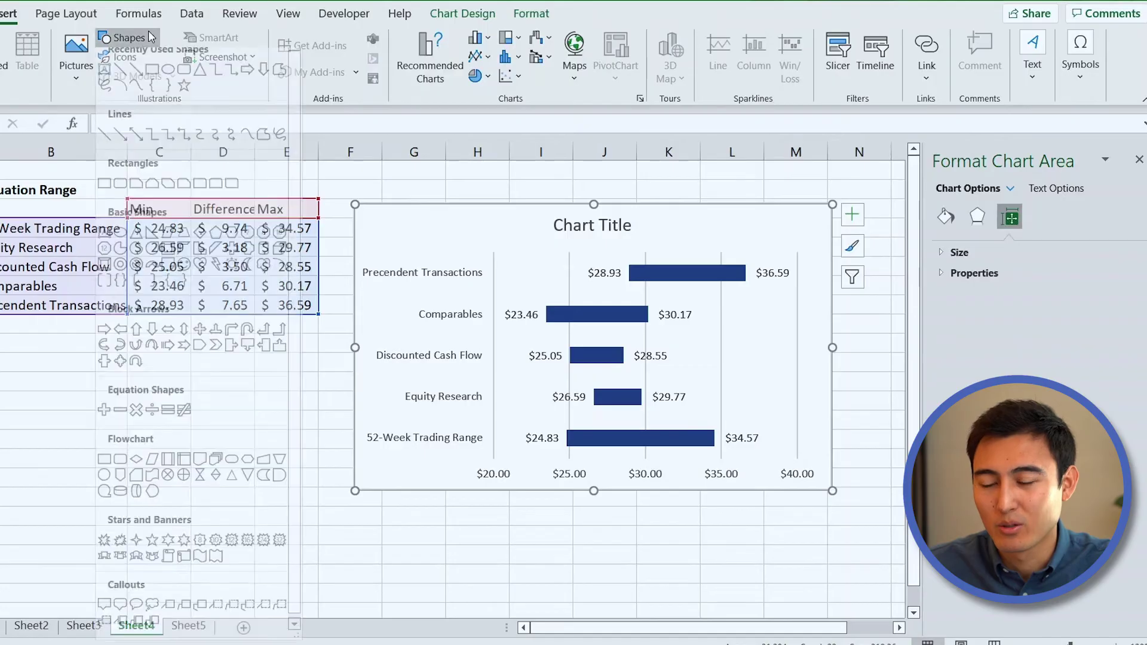
pyautogui.click(122, 79)
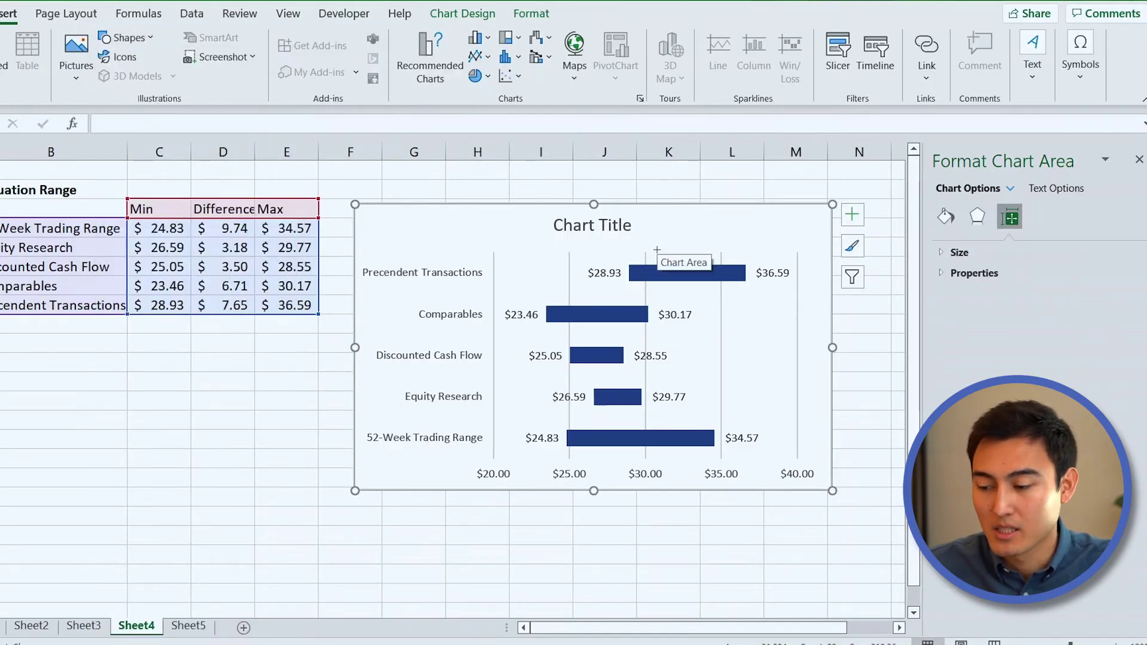
pyautogui.moveTo(659, 247); pyautogui.dragTo(667, 405)
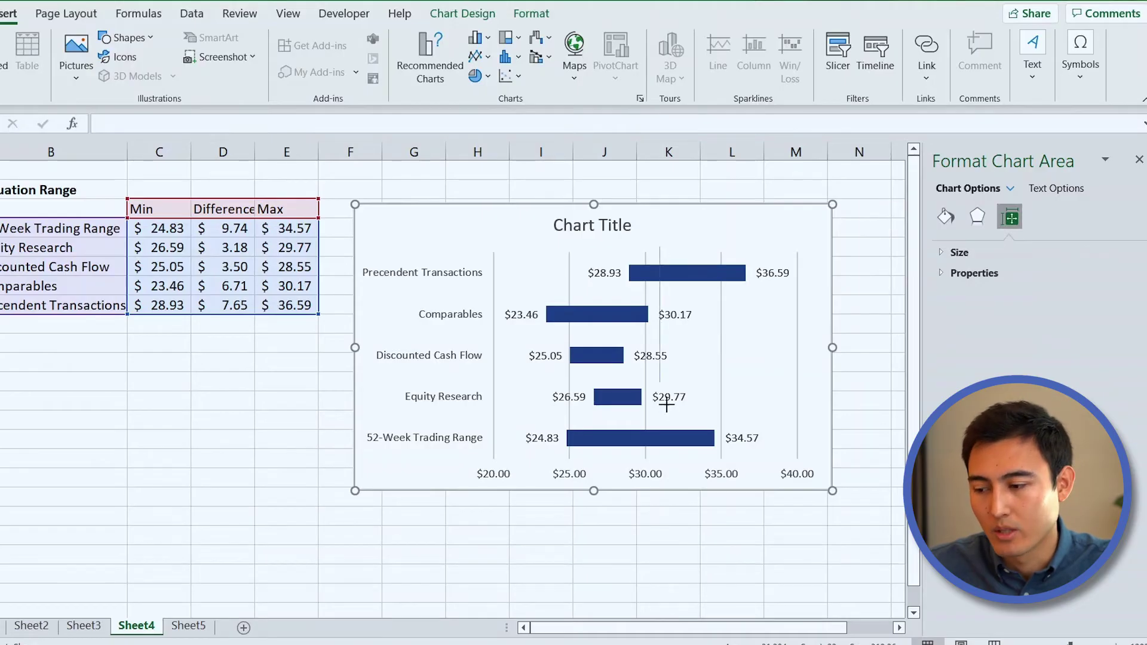
pyautogui.moveTo(661, 453); pyautogui.dragTo(660, 452)
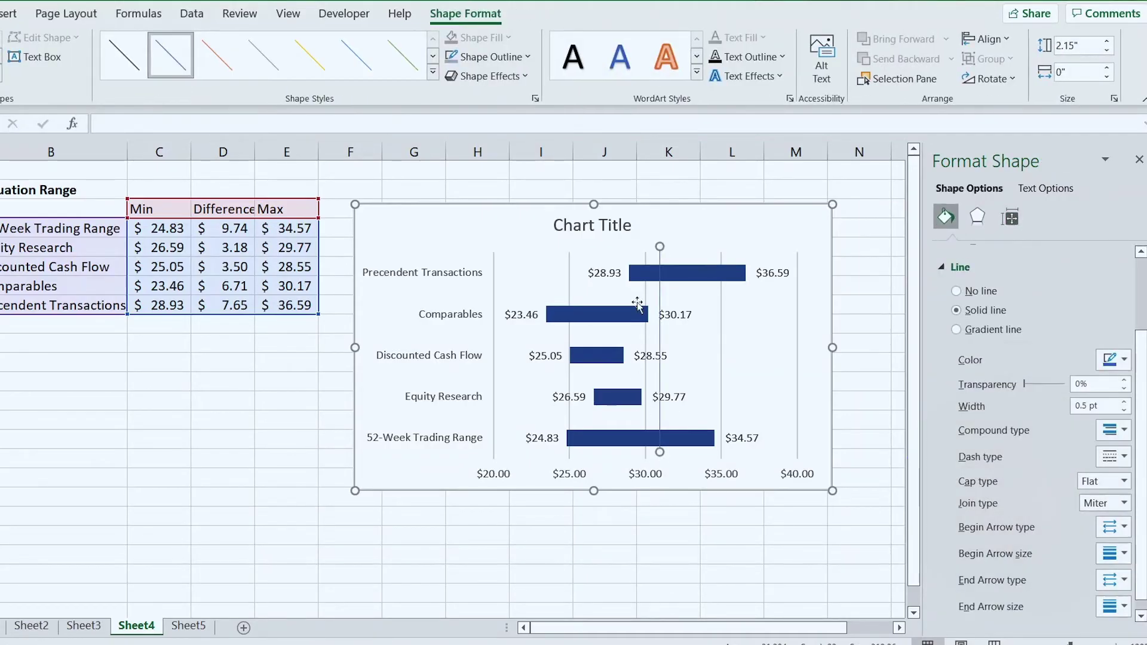
# Color the vertical line gold and set its width to 1.5 pt.
pyautogui.click(1125, 361)
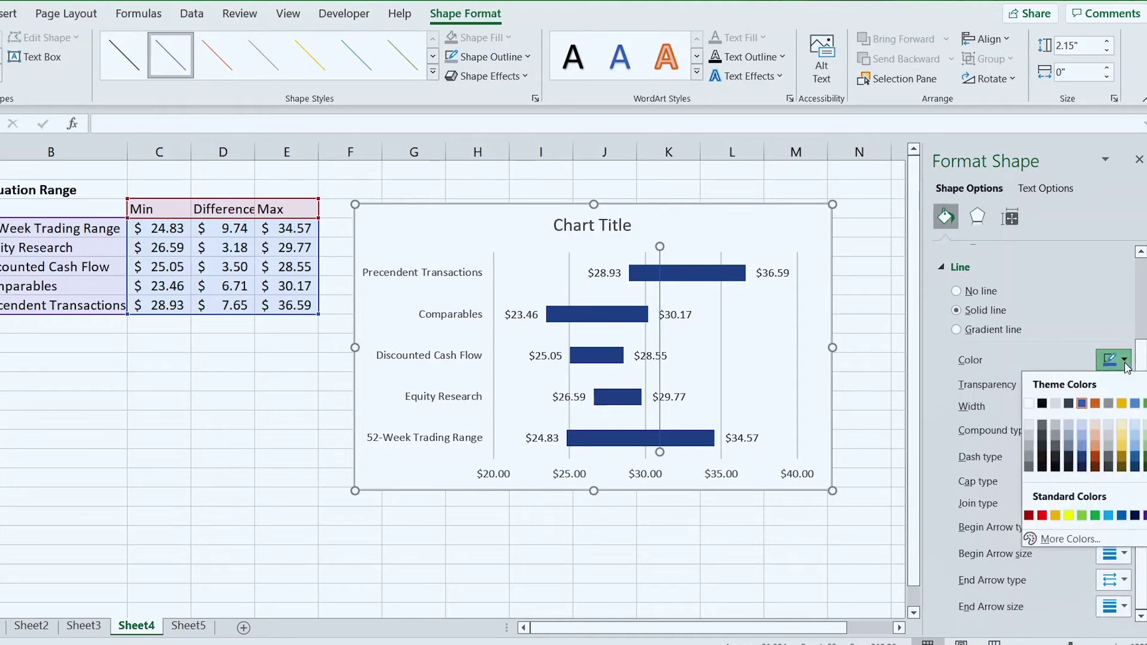
pyautogui.click(1122, 404)
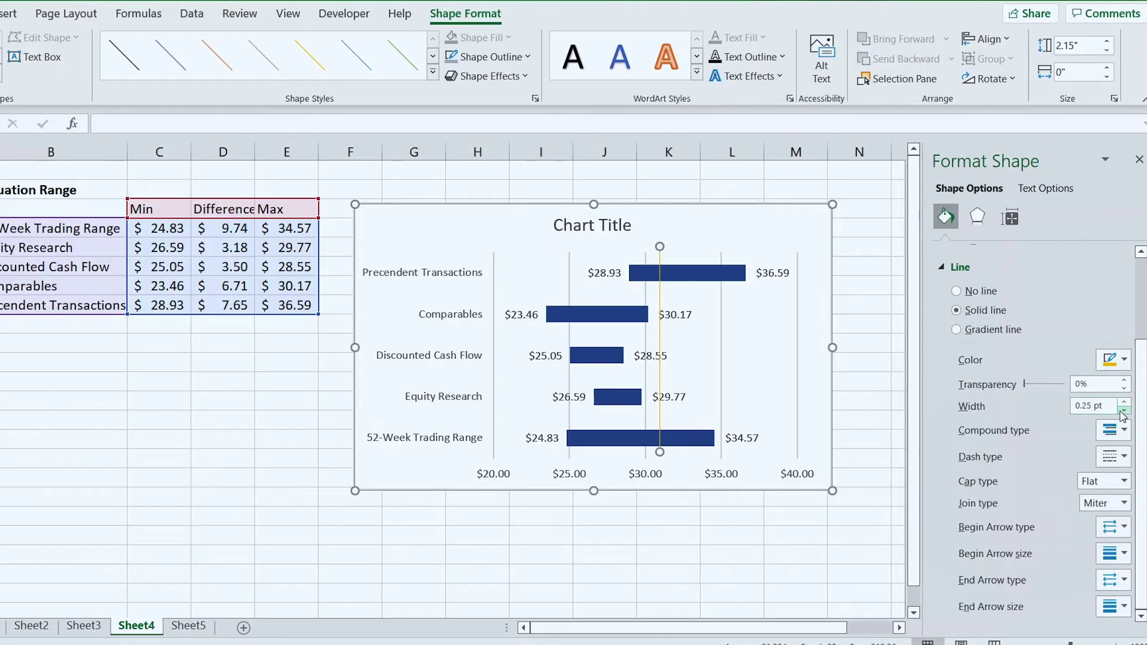
pyautogui.click(1126, 403)
pyautogui.click(1126, 404)
pyautogui.click(1126, 403)
pyautogui.click(1127, 404)
pyautogui.click(1126, 403)
pyautogui.click(1127, 403)
pyautogui.click(1127, 403)
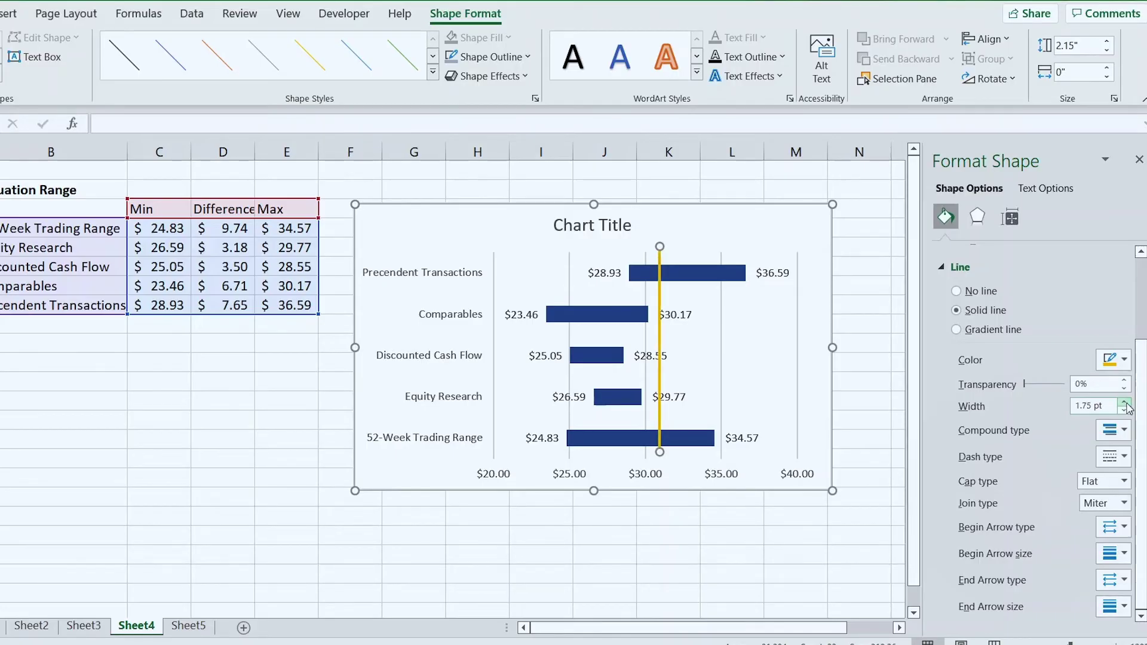
pyautogui.click(1126, 411)
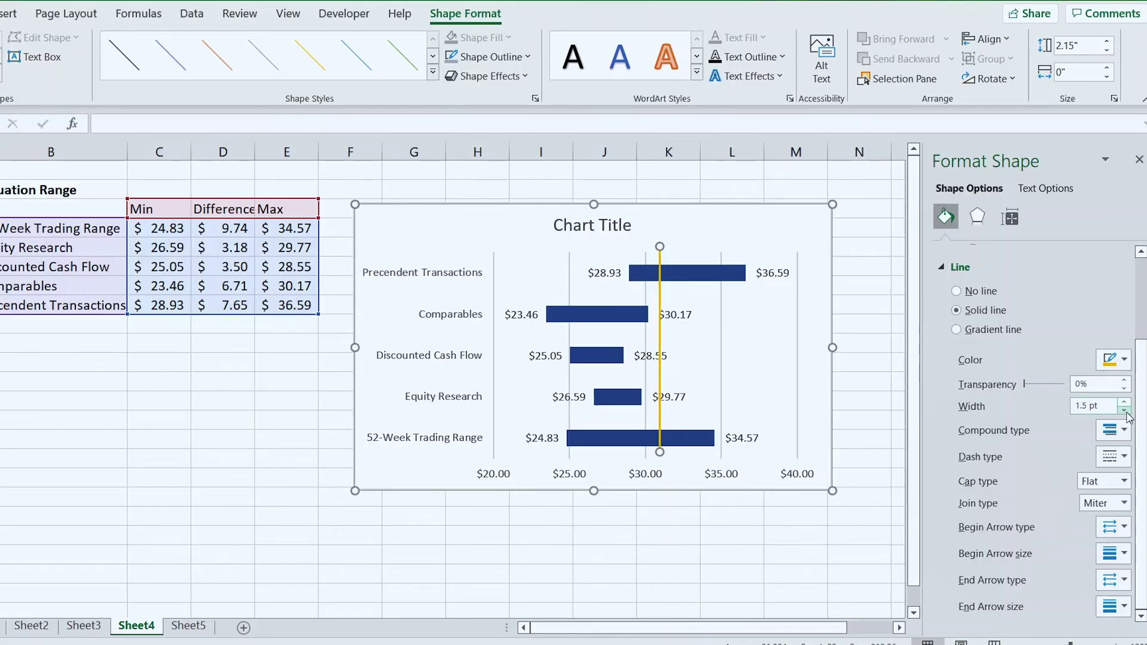
# Give the vertical line a dashed style and move it to about $29 on the horizontal axis.
pyautogui.click(1124, 458)
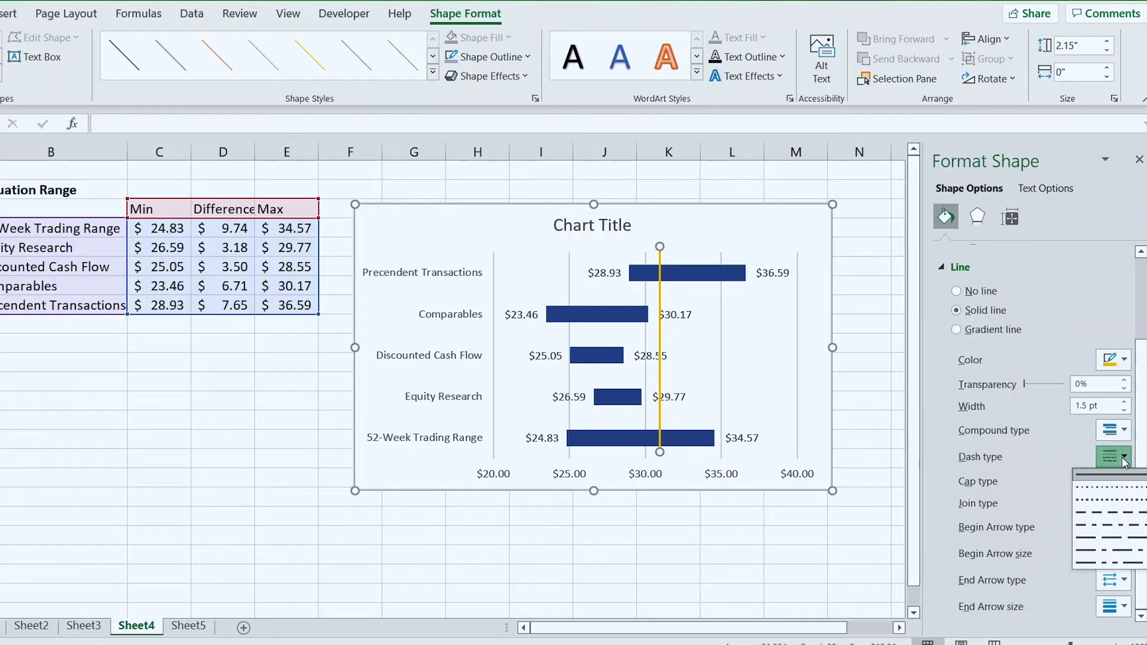
pyautogui.click(1118, 515)
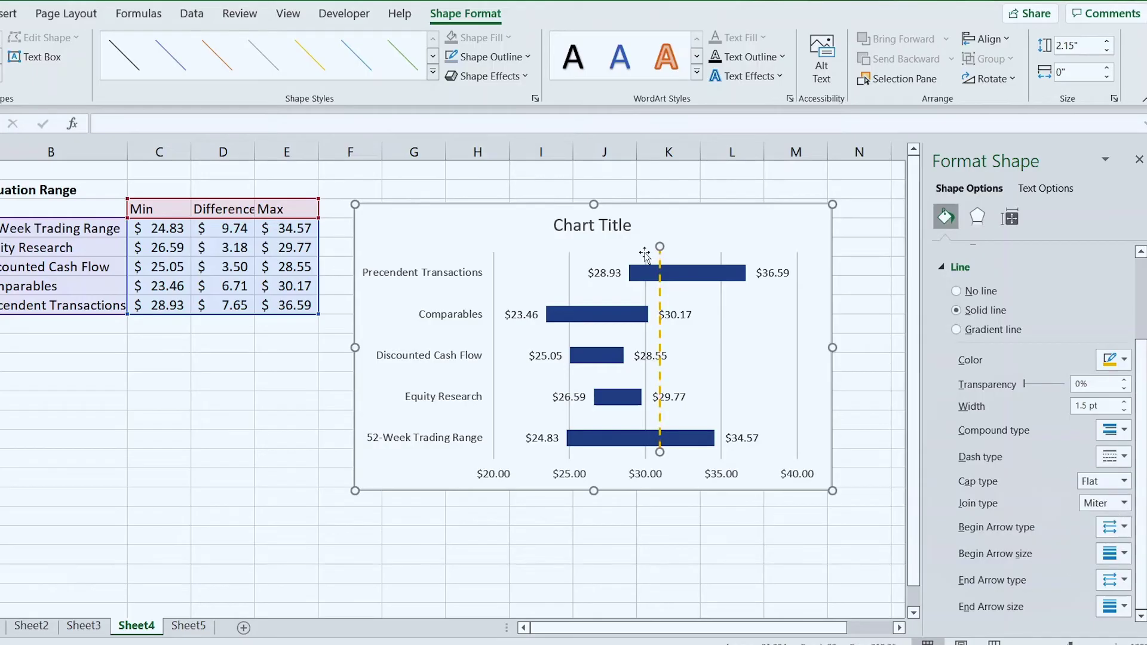
pyautogui.click(736, 229)
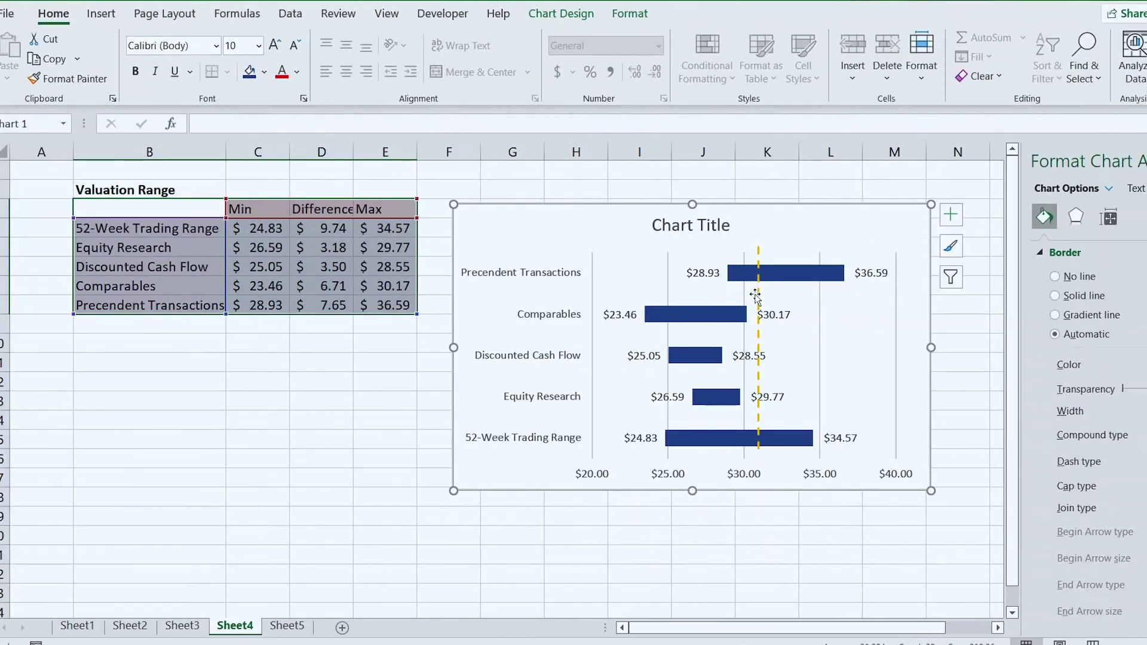
pyautogui.moveTo(758, 294); pyautogui.dragTo(728, 300)
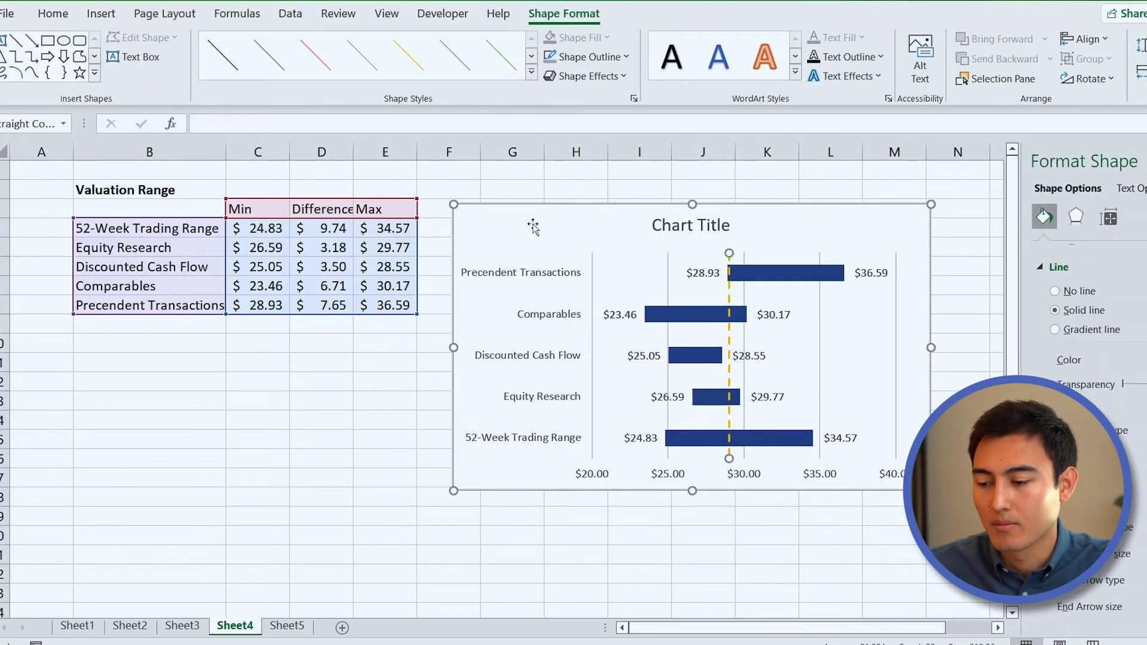
pyautogui.click(580, 231)
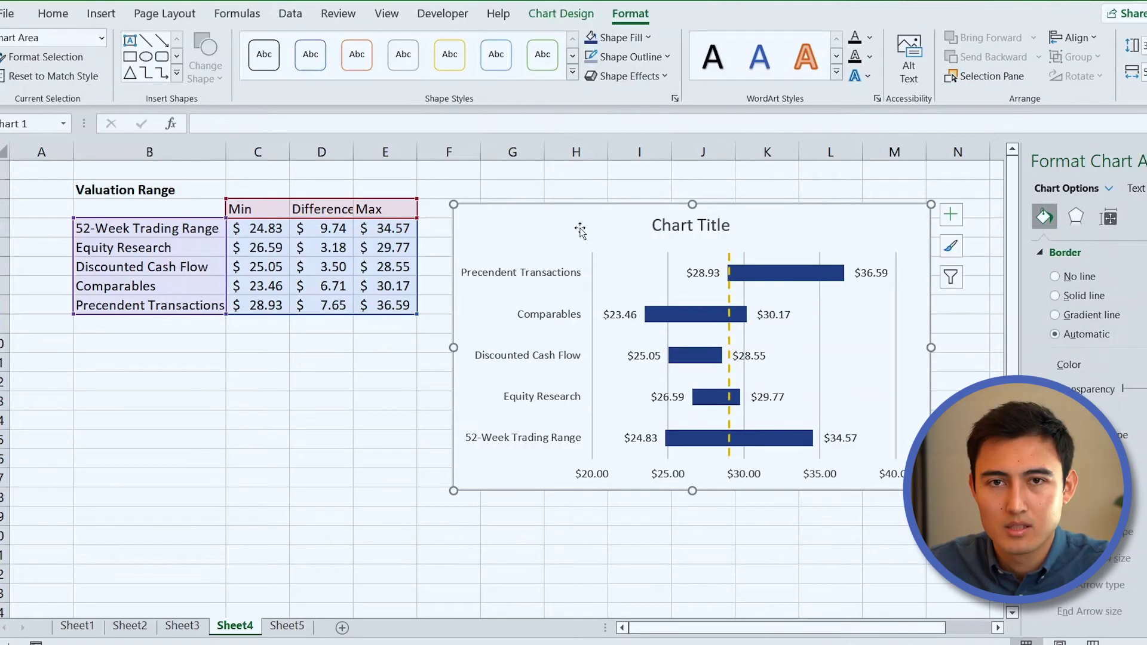
# Delete the title of the football field chart and deselect the chart.
pyautogui.click(696, 228)
pyautogui.press('Delete')
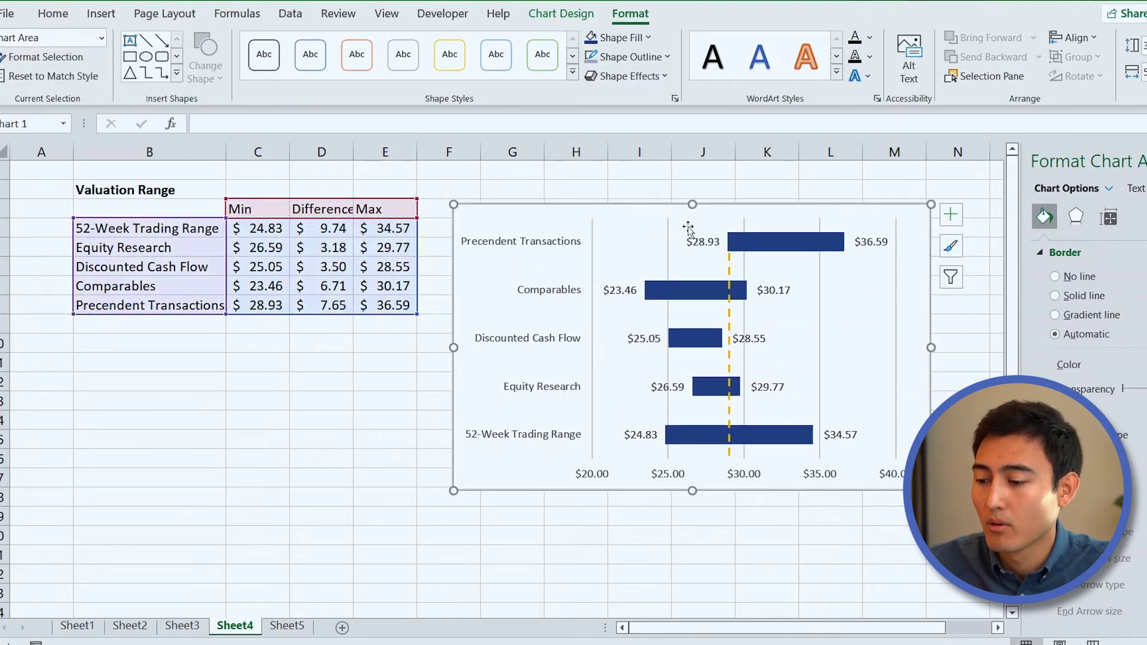
pyautogui.press('Escape')
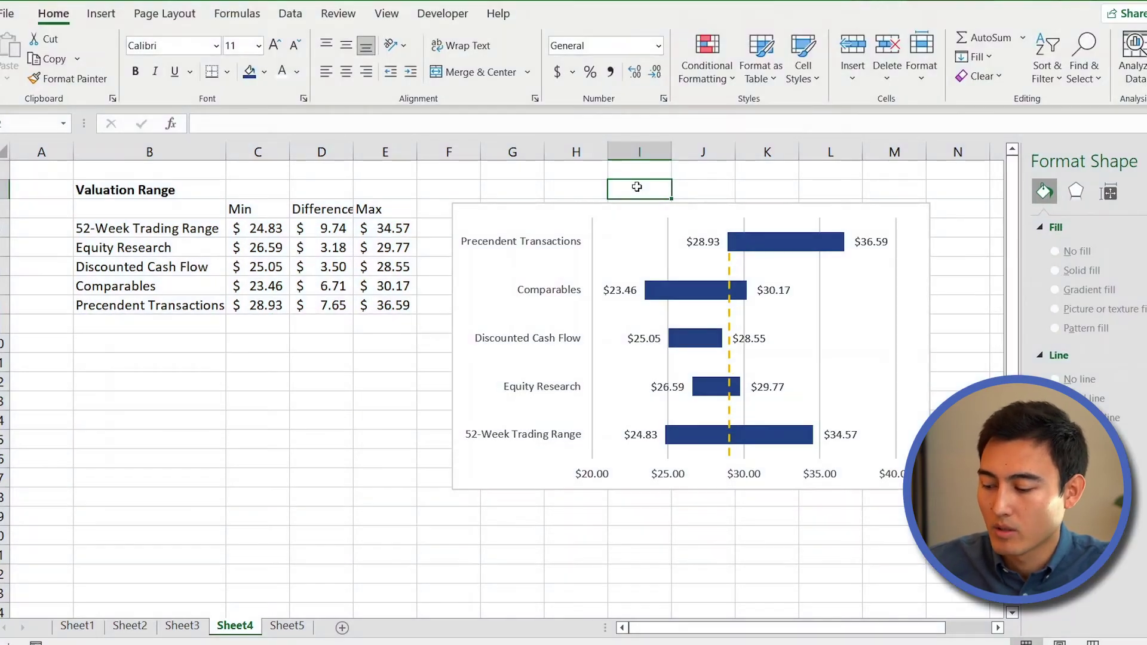
pyautogui.hotkey('ctrl', 'pageup')
pyautogui.hotkey('ctrl', 'pageup')
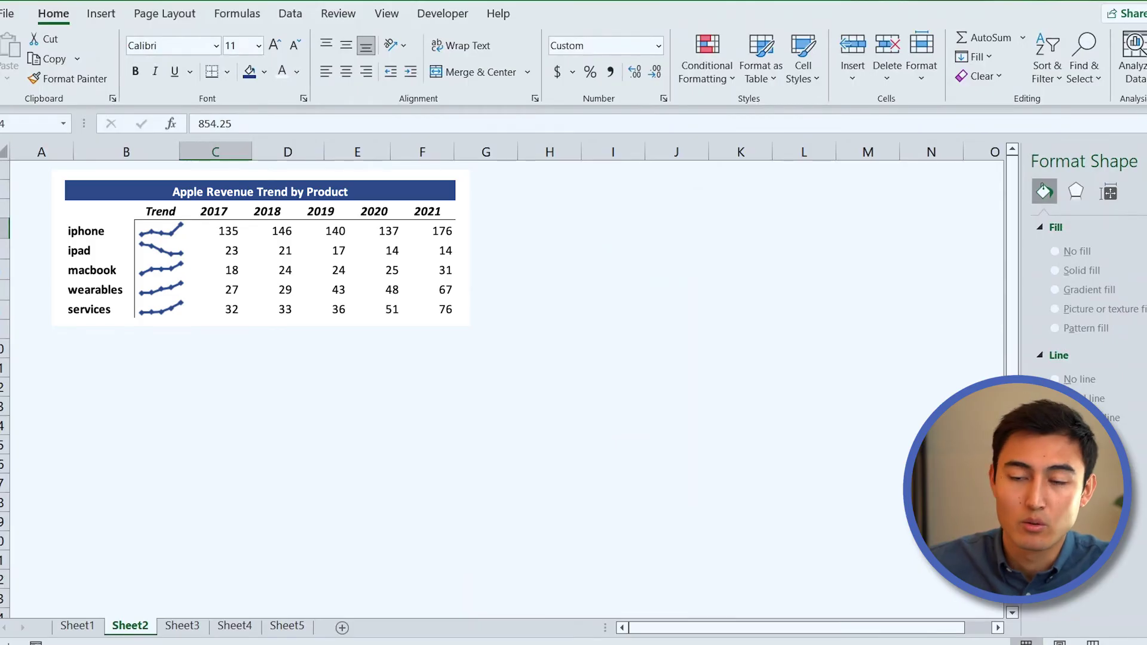
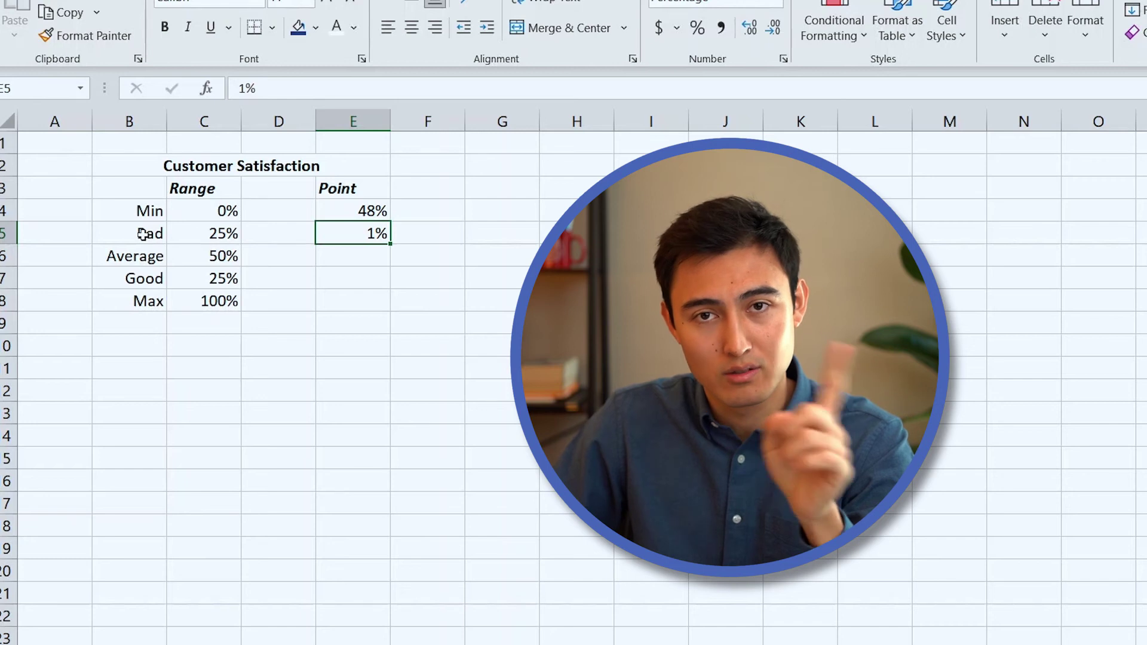
# Enter the formula =200%-E4-E5 in cell E6 of the Point column.
pyautogui.press('Down')
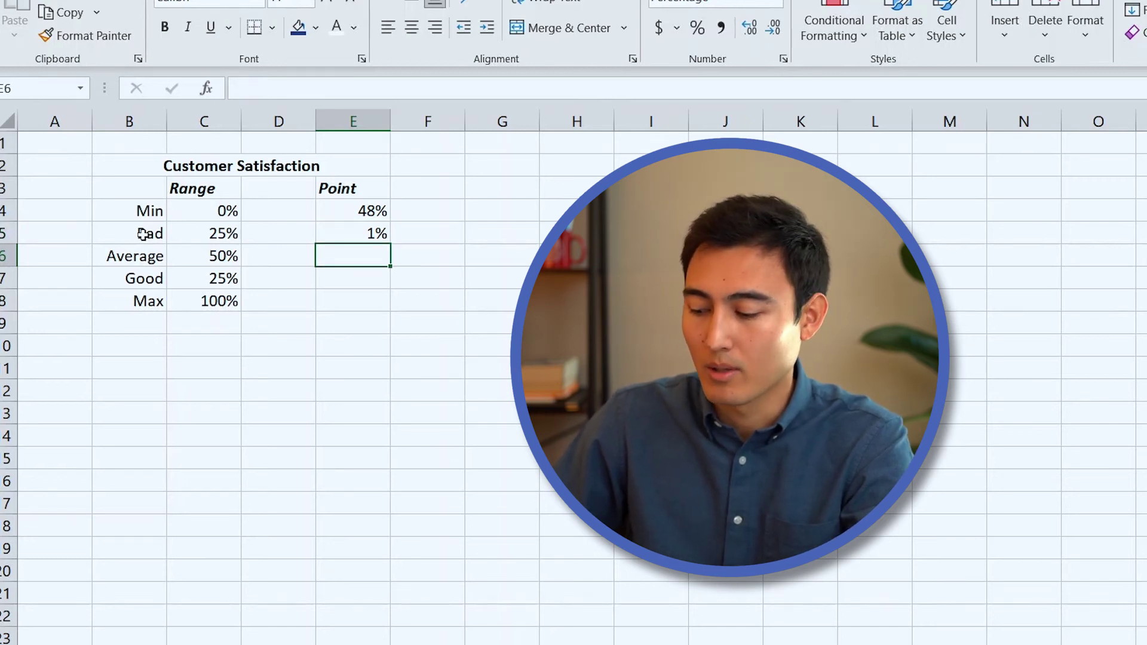
pyautogui.write('=200%-')
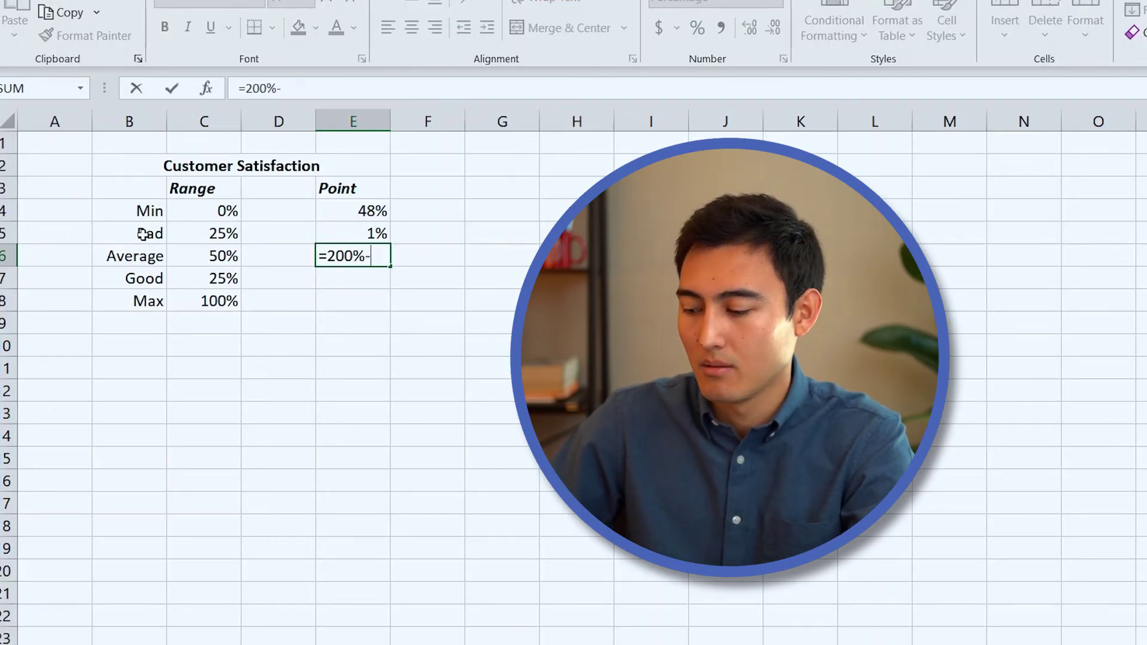
pyautogui.press('Up')
pyautogui.press('Up')
pyautogui.write('-')
pyautogui.press('Up')
pyautogui.press('Return')
pyautogui.press('Up')
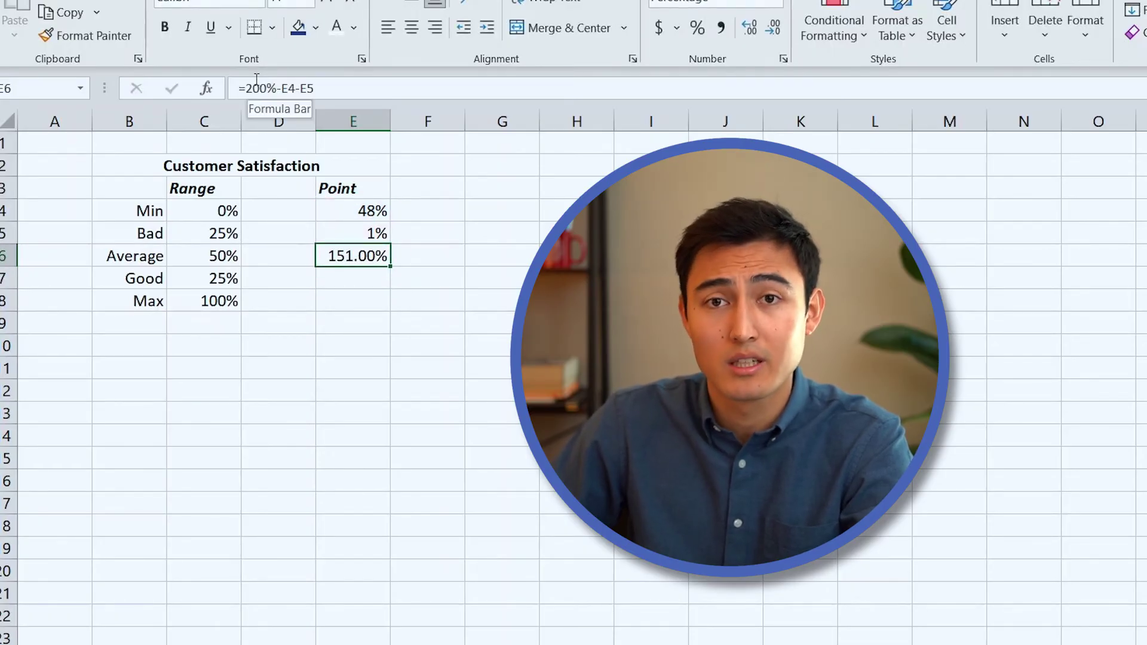
# Insert a doughnut chart from the Range values in C4:C8.
pyautogui.click(221, 214)
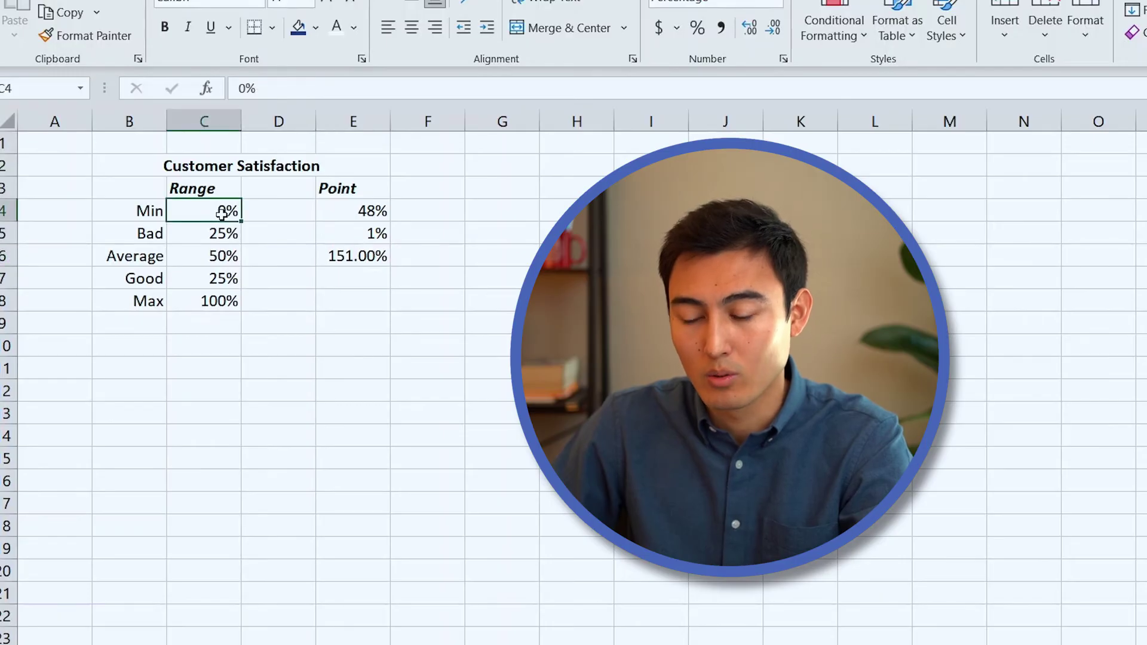
pyautogui.hotkey('ctrl', 'shift', 'Down')
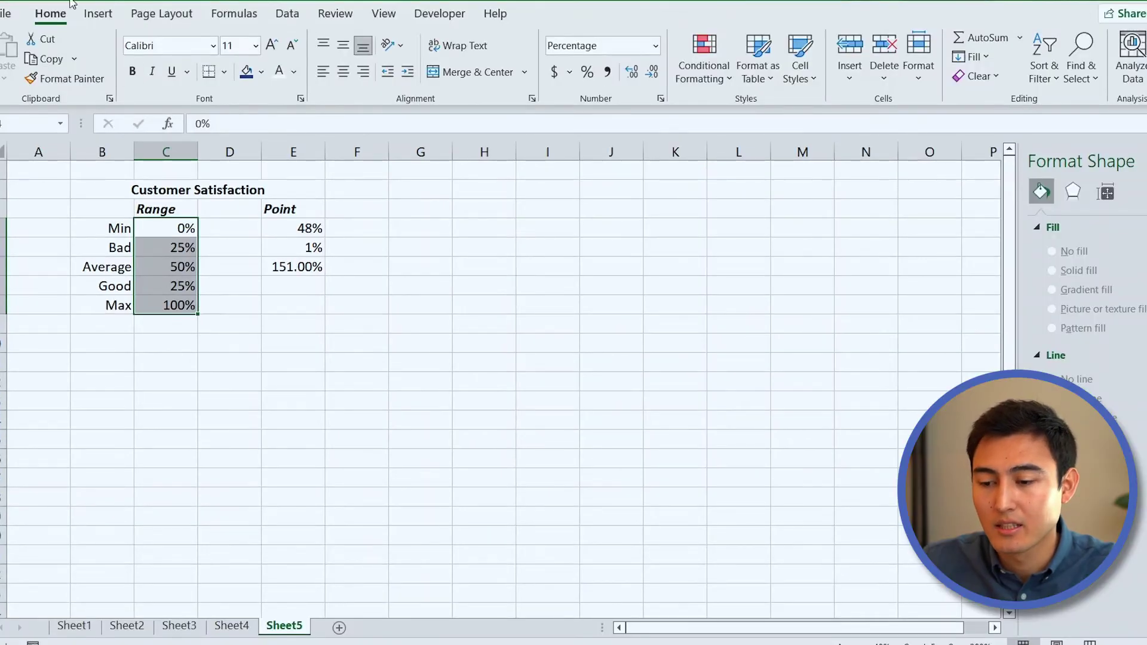
pyautogui.click(99, 14)
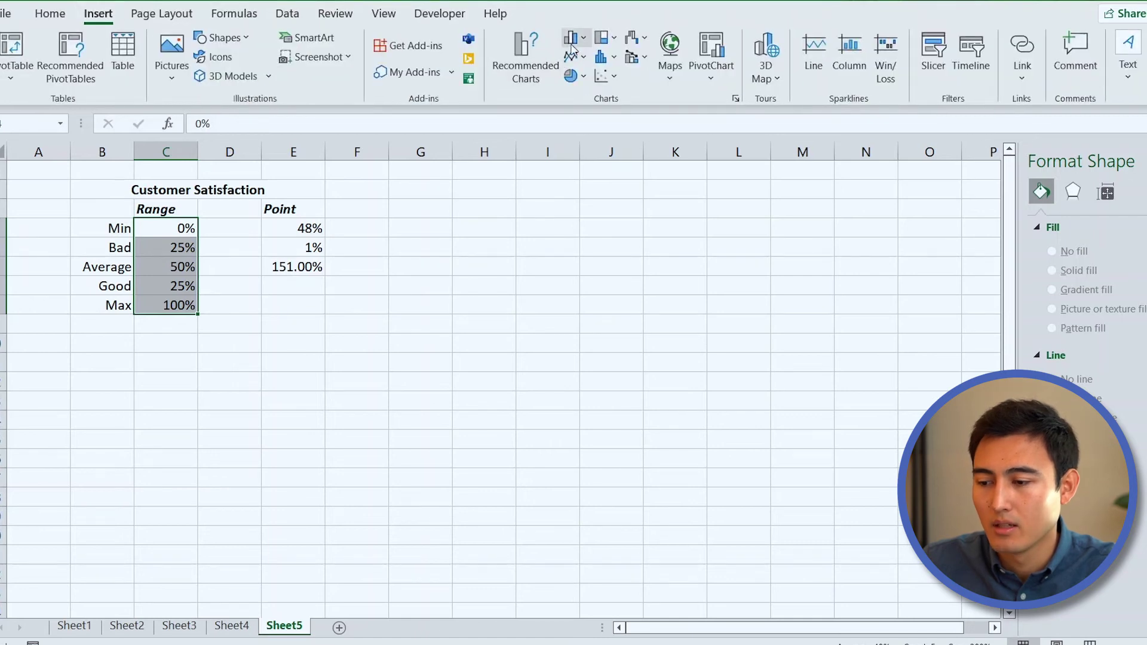
pyautogui.click(580, 77)
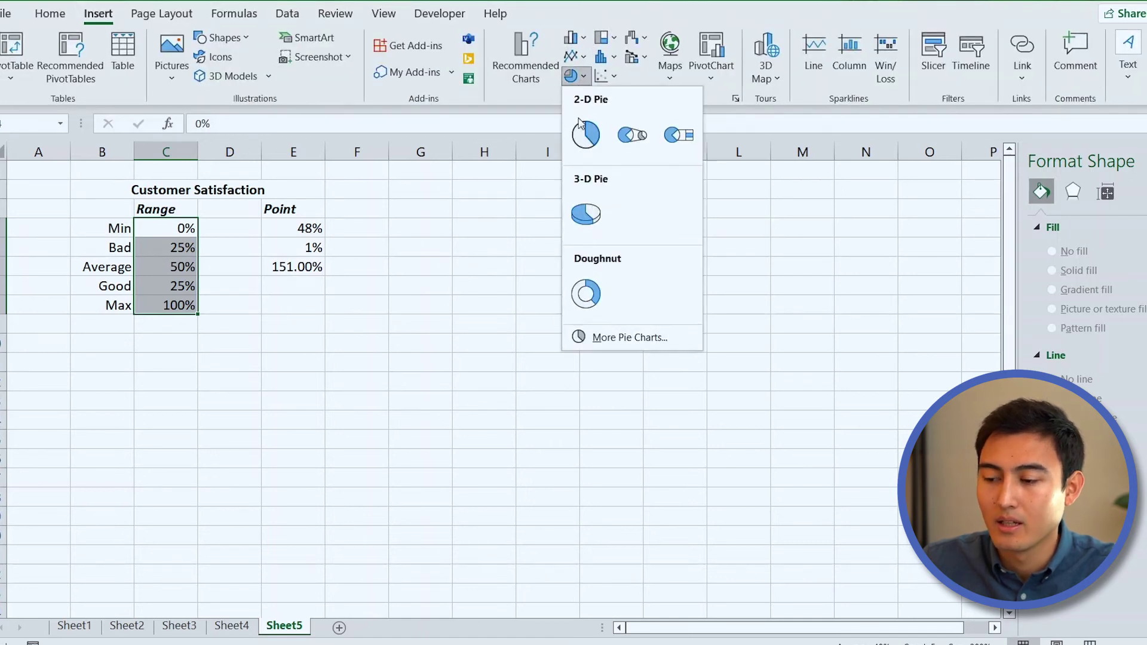
pyautogui.click(585, 293)
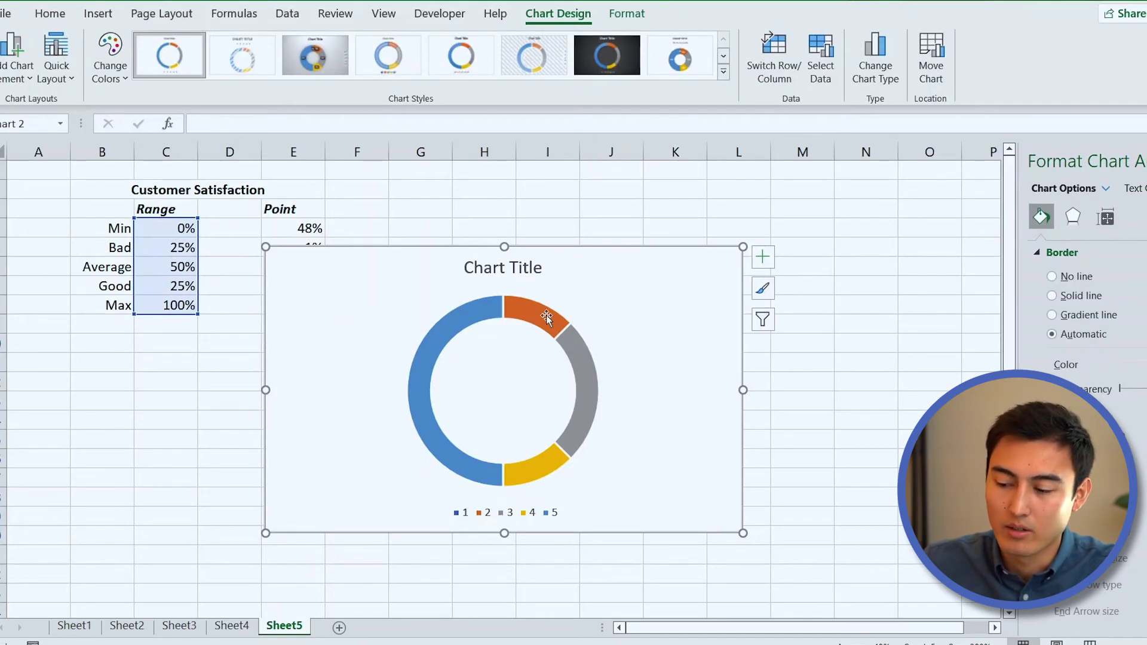
# Set the doughnut series' angle of first slice to 270° and its hole size to 55%.
pyautogui.moveTo(551, 319)
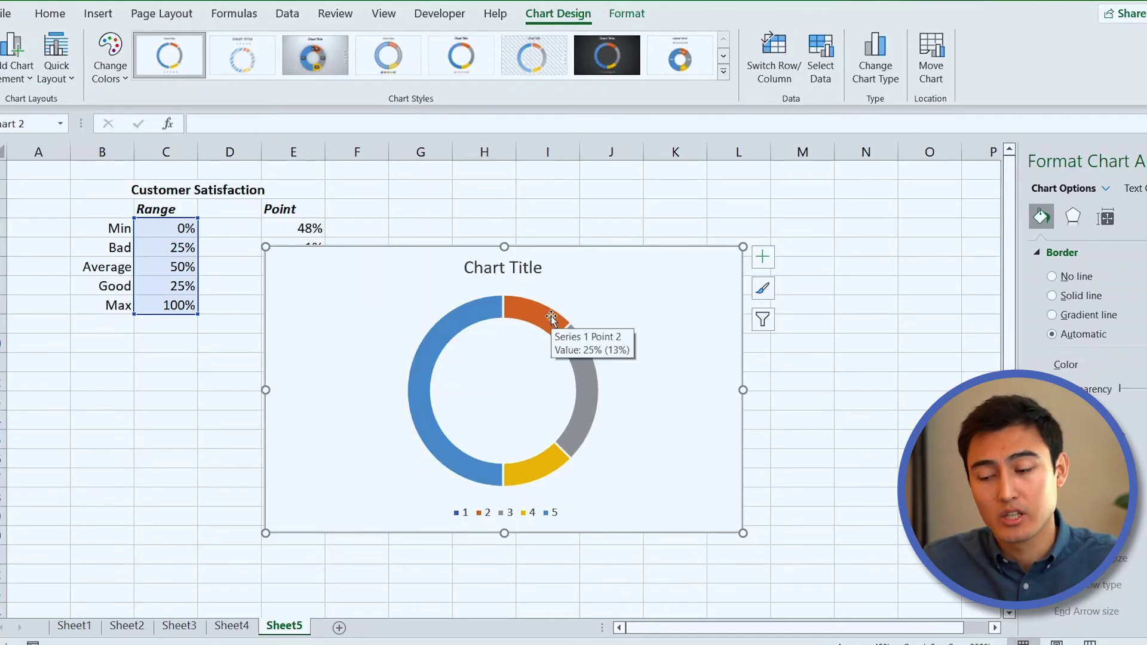
pyautogui.click(551, 319)
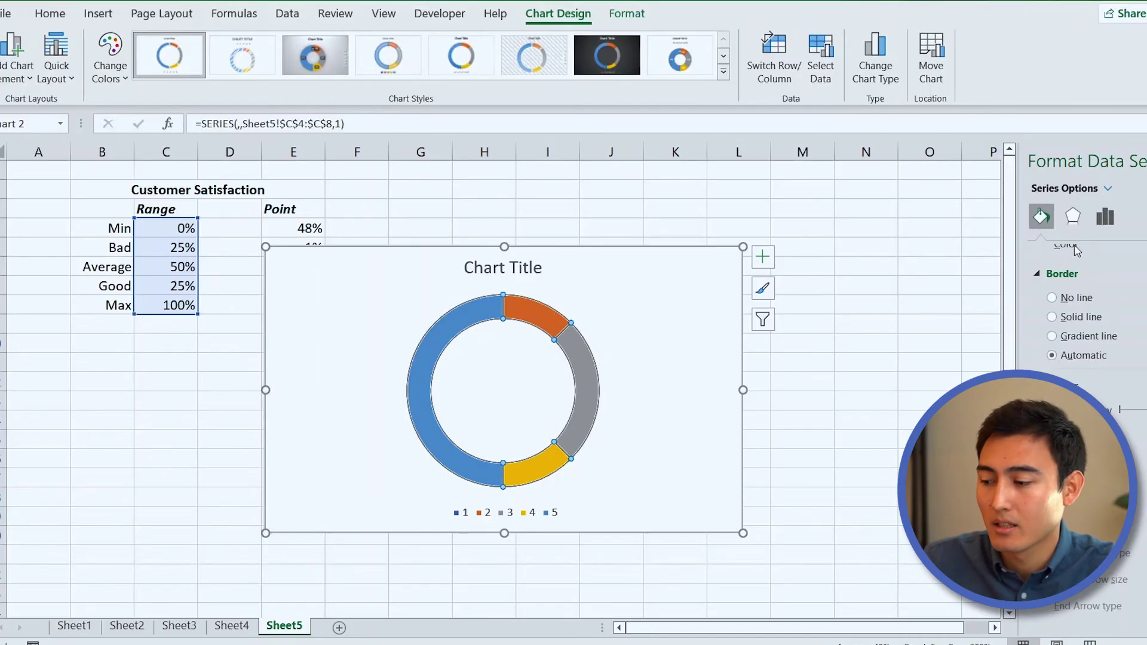
pyautogui.click(1107, 220)
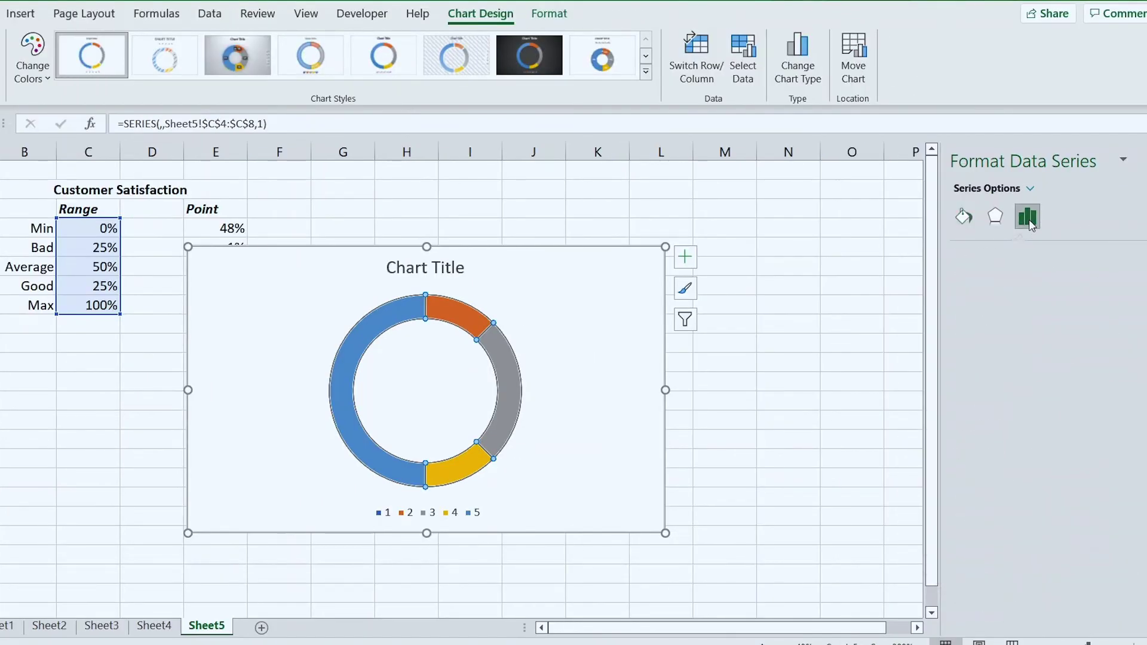
pyautogui.click(1111, 284)
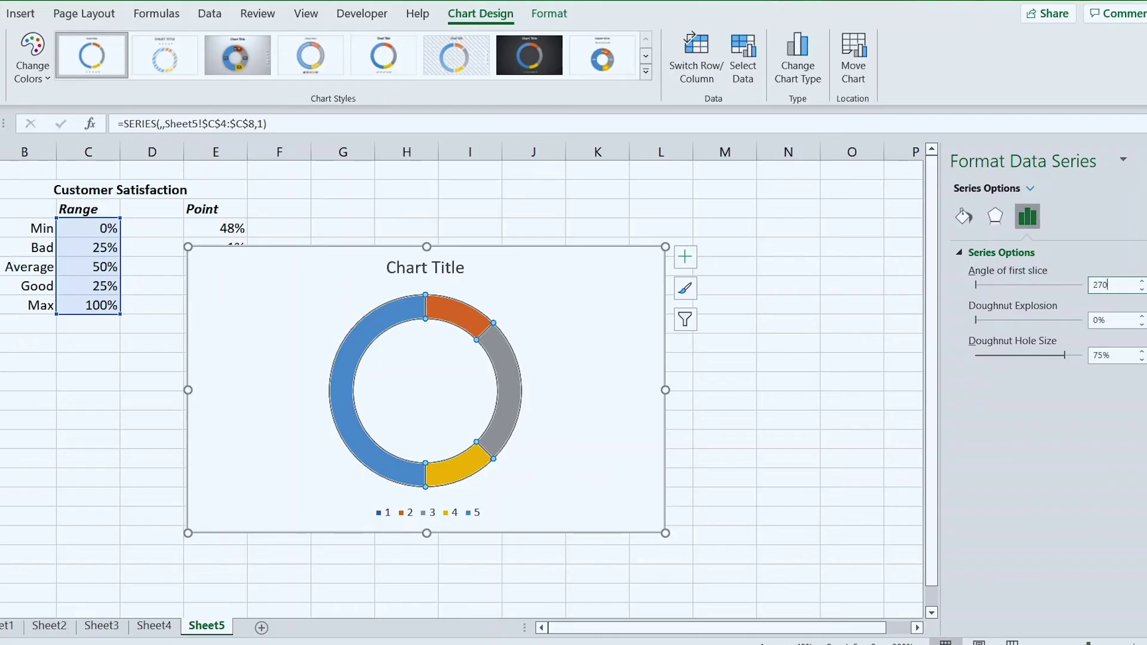
pyautogui.press('Return')
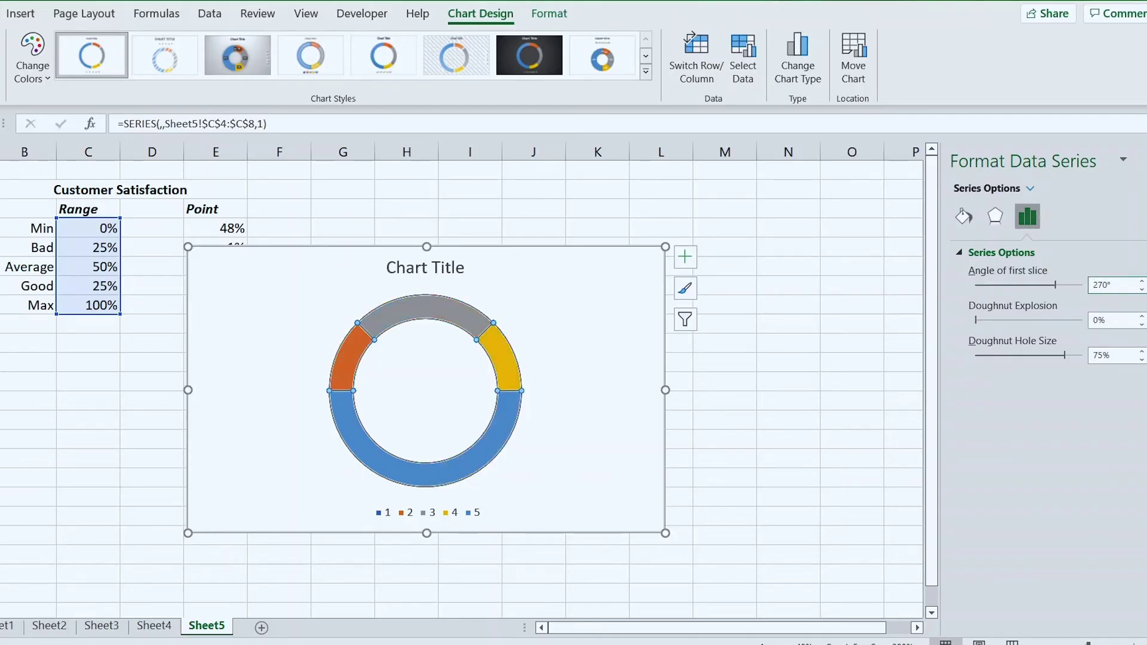
pyautogui.click(1118, 353)
pyautogui.write('55')
pyautogui.press('Return')
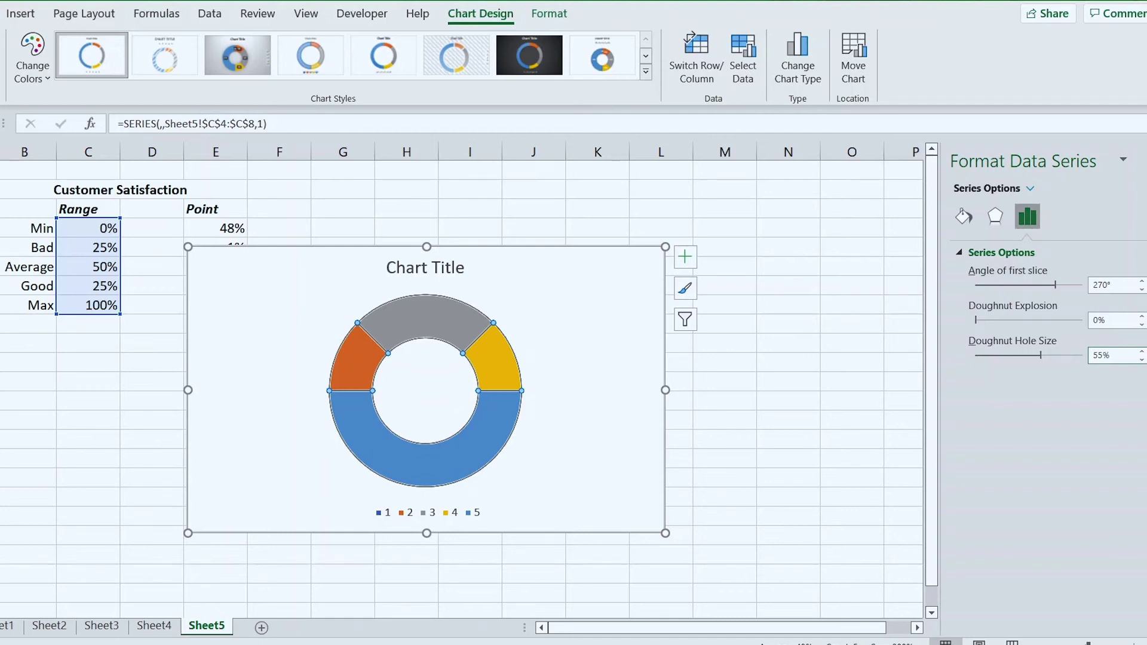
# Set the border of the whole doughnut series to no line.
pyautogui.moveTo(373, 353)
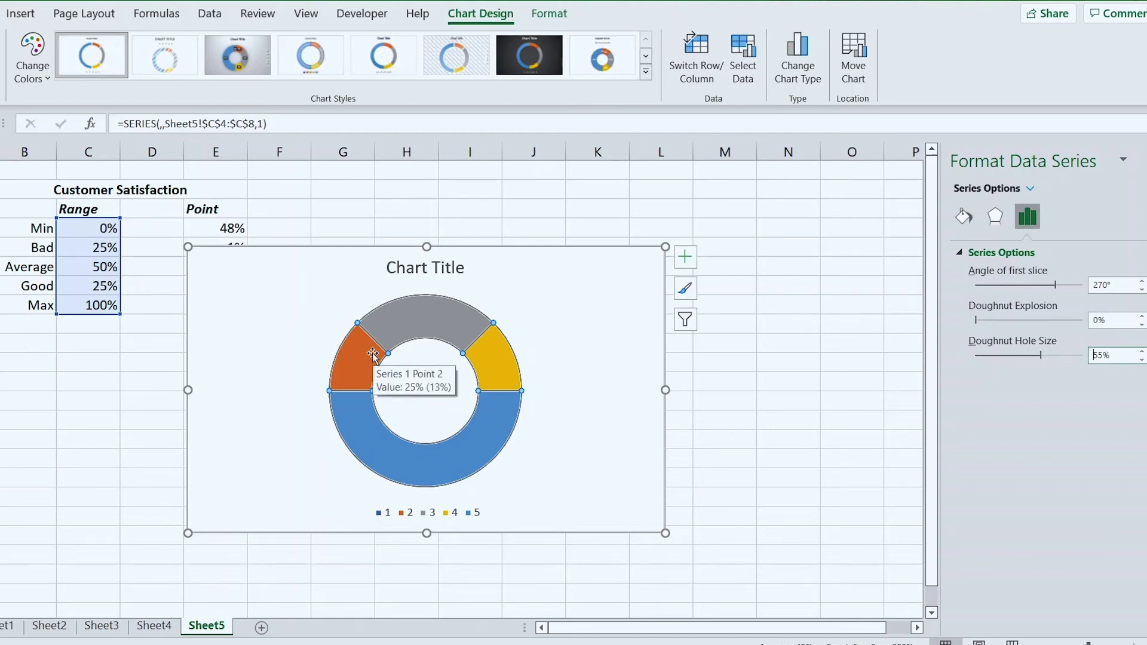
pyautogui.click(240, 469)
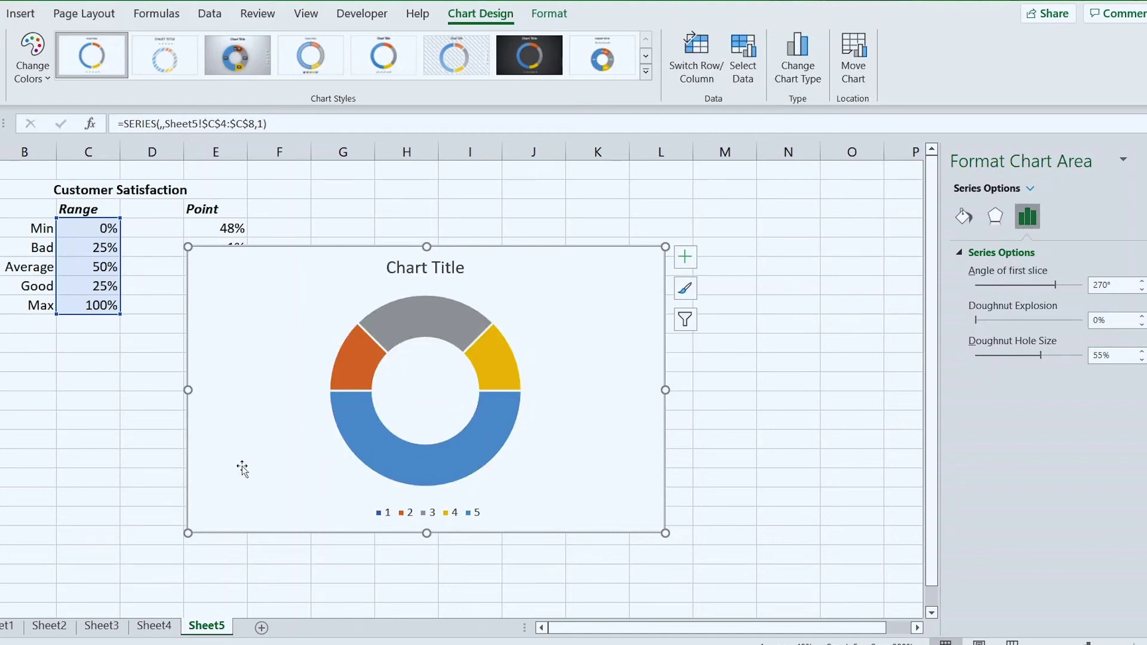
pyautogui.click(436, 464)
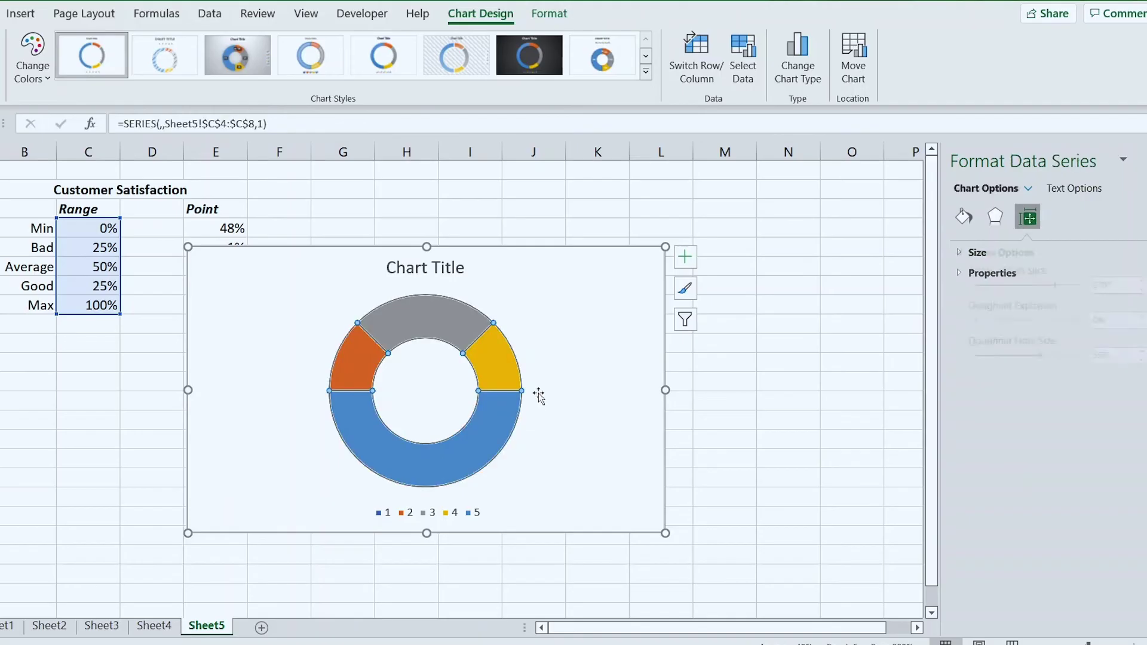
pyautogui.click(973, 220)
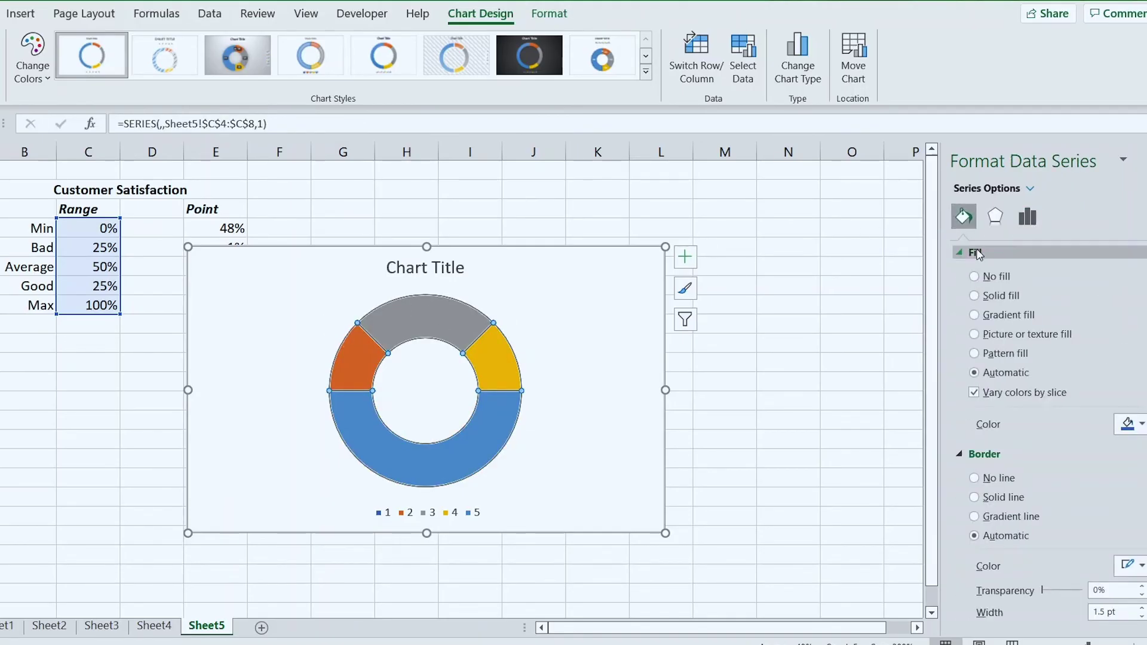
pyautogui.click(992, 476)
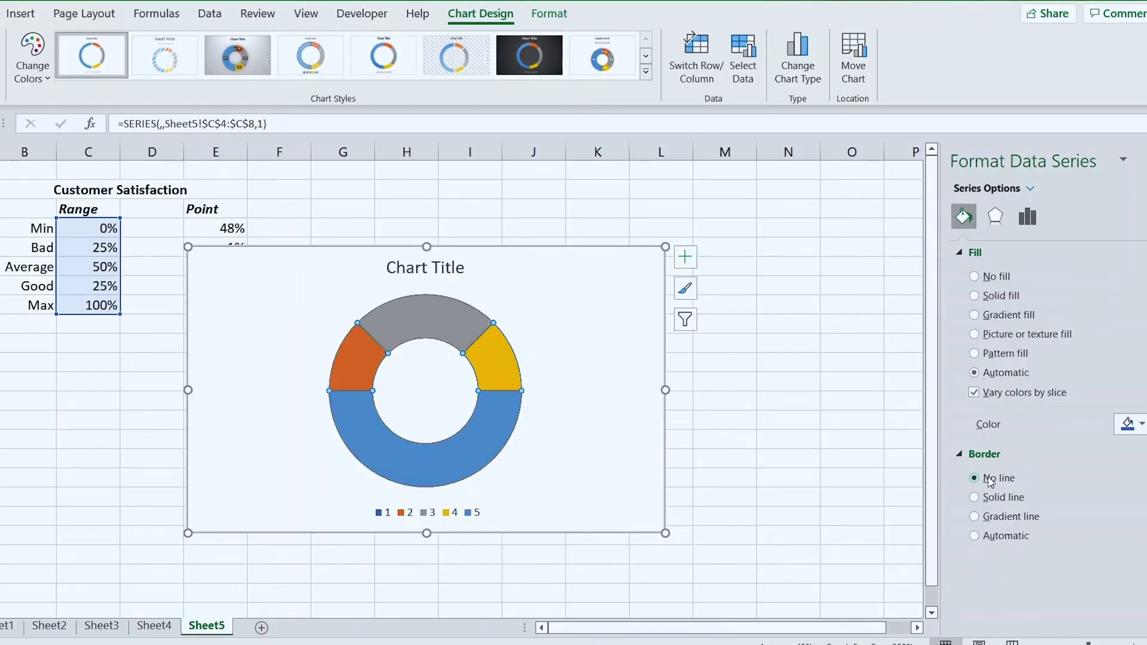
# Give the large lower half slice of the doughnut no fill and delete the chart legend.
pyautogui.click(414, 468)
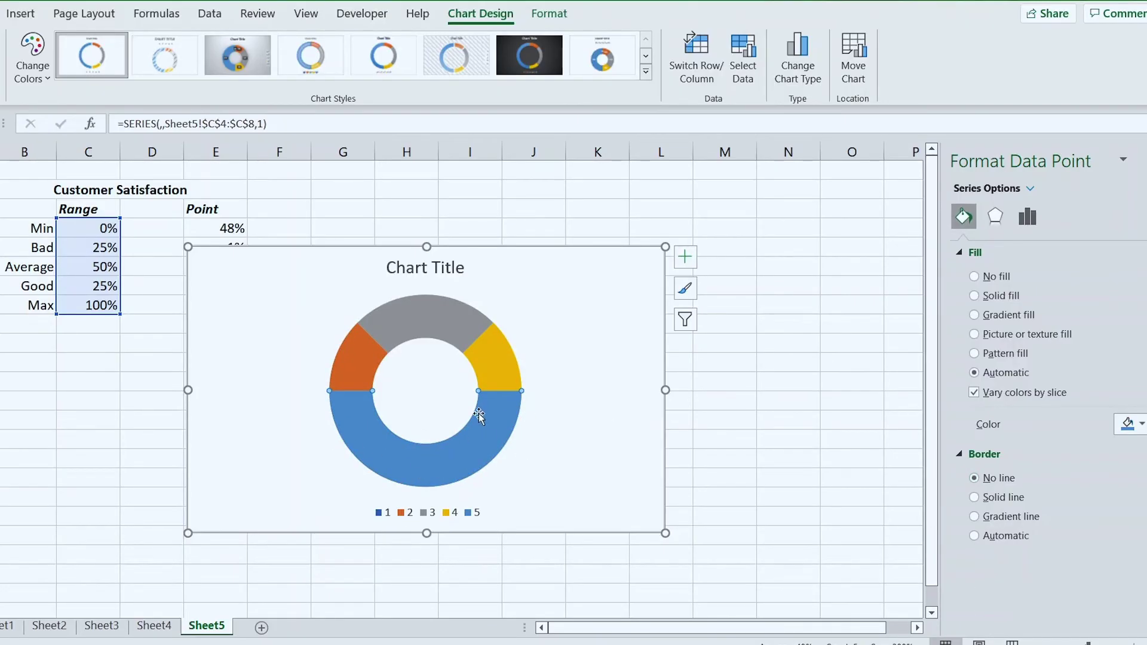
pyautogui.click(993, 276)
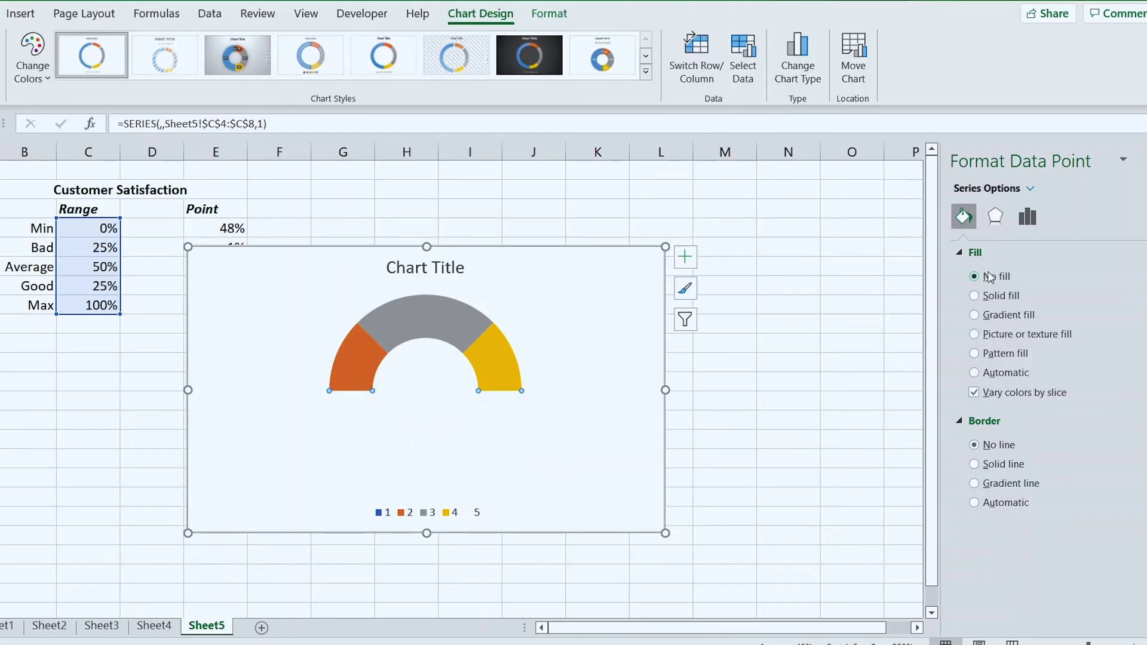
pyautogui.click(461, 509)
pyautogui.press('Delete')
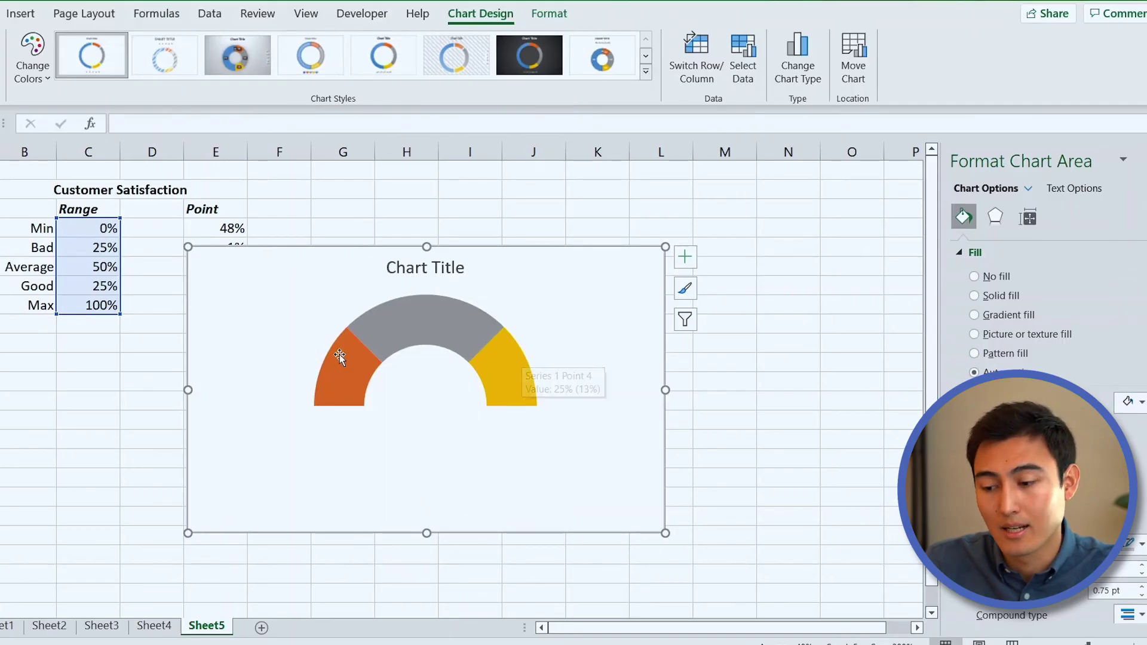
# Fill the orange Bad slice of the half doughnut with standard red.
pyautogui.moveTo(335, 373)
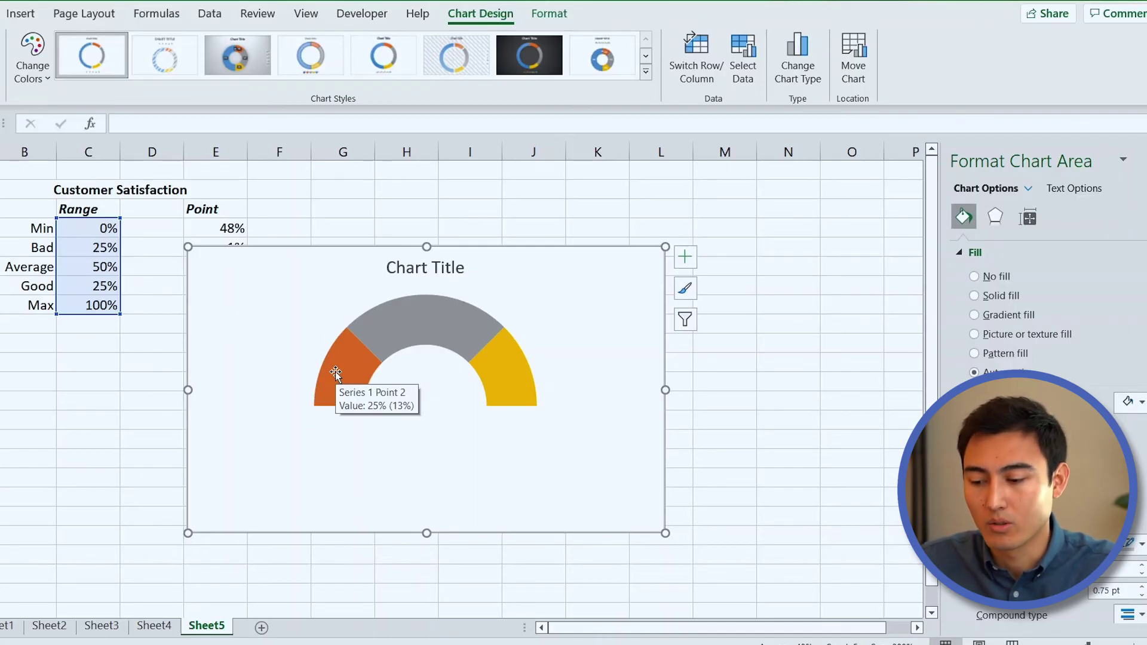
pyautogui.click(335, 373)
pyautogui.click(355, 367)
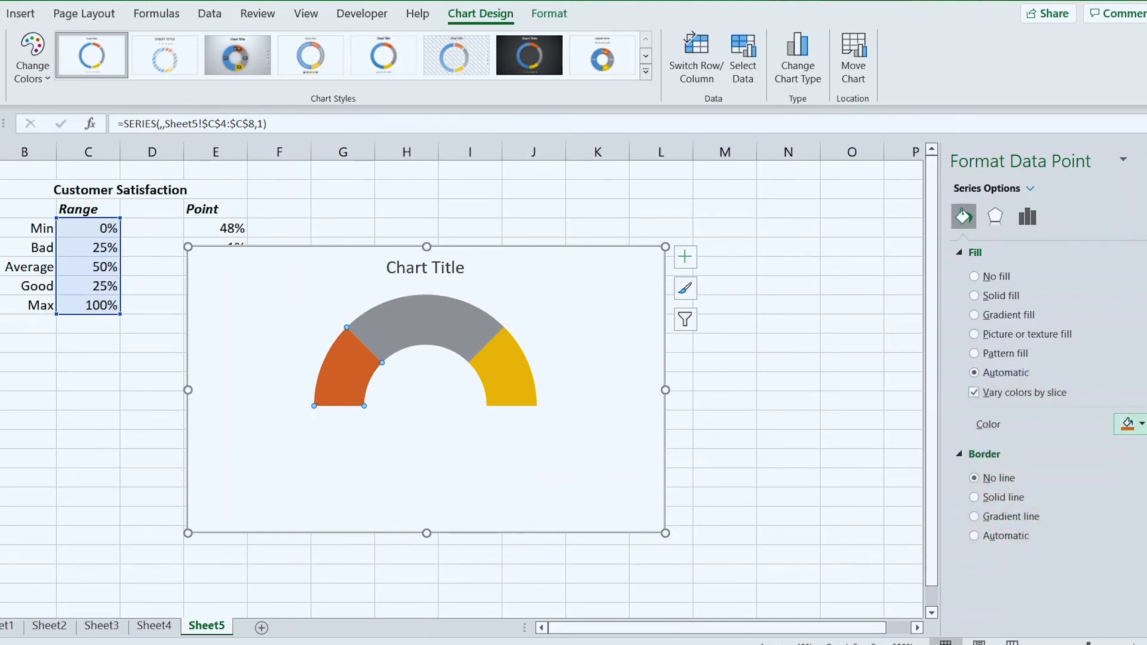
pyautogui.click(1129, 424)
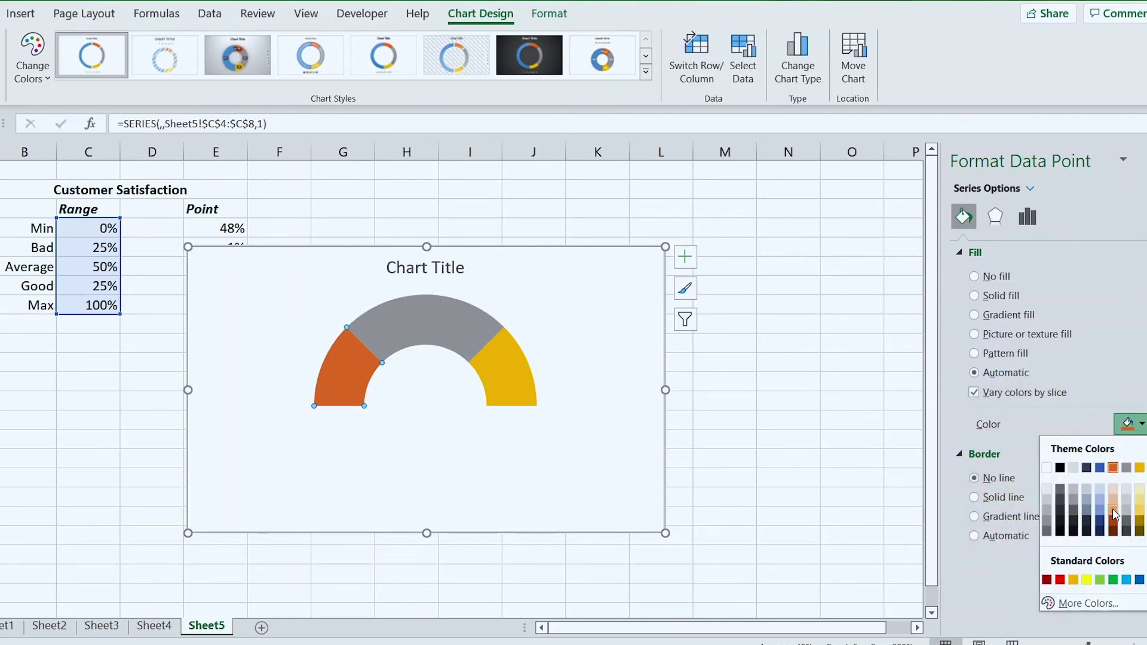
pyautogui.click(1061, 581)
# Fill the gray middle slice with standard yellow and the remaining gold end slice with standard green.
pyautogui.click(455, 333)
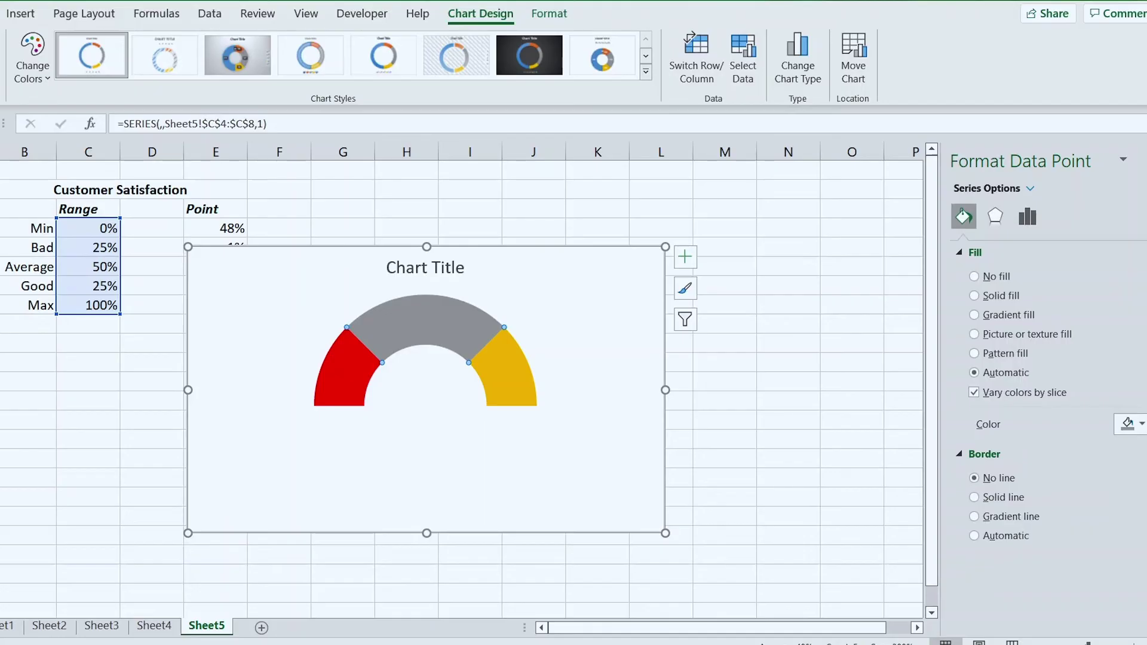
pyautogui.click(1142, 425)
pyautogui.click(1087, 580)
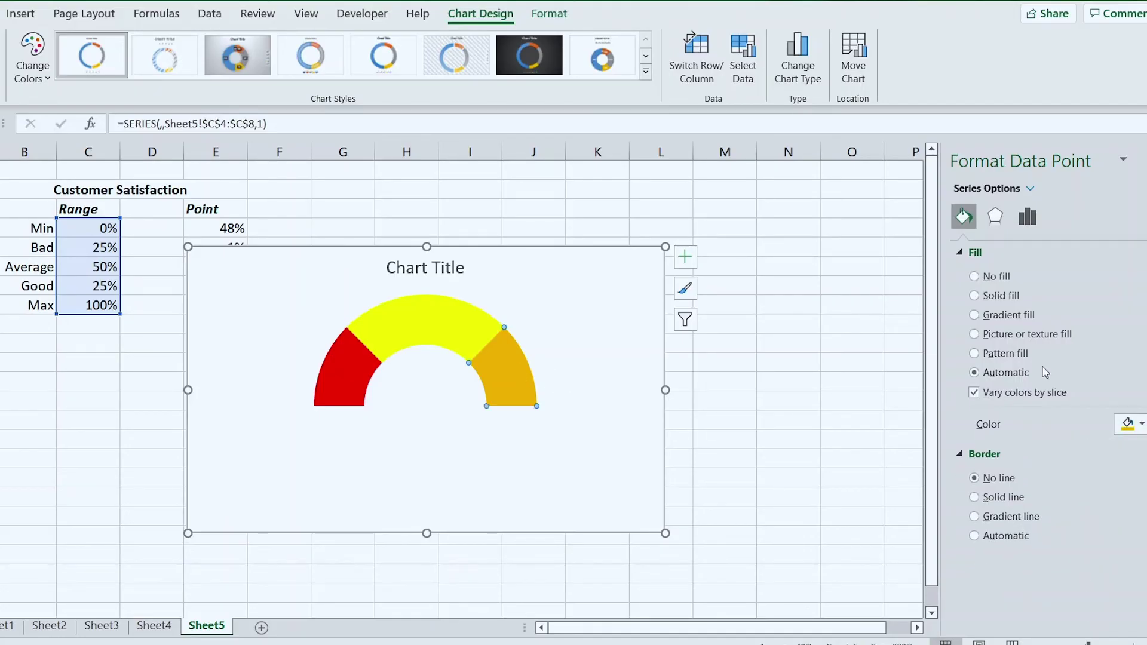
pyautogui.click(1142, 425)
pyautogui.click(1113, 580)
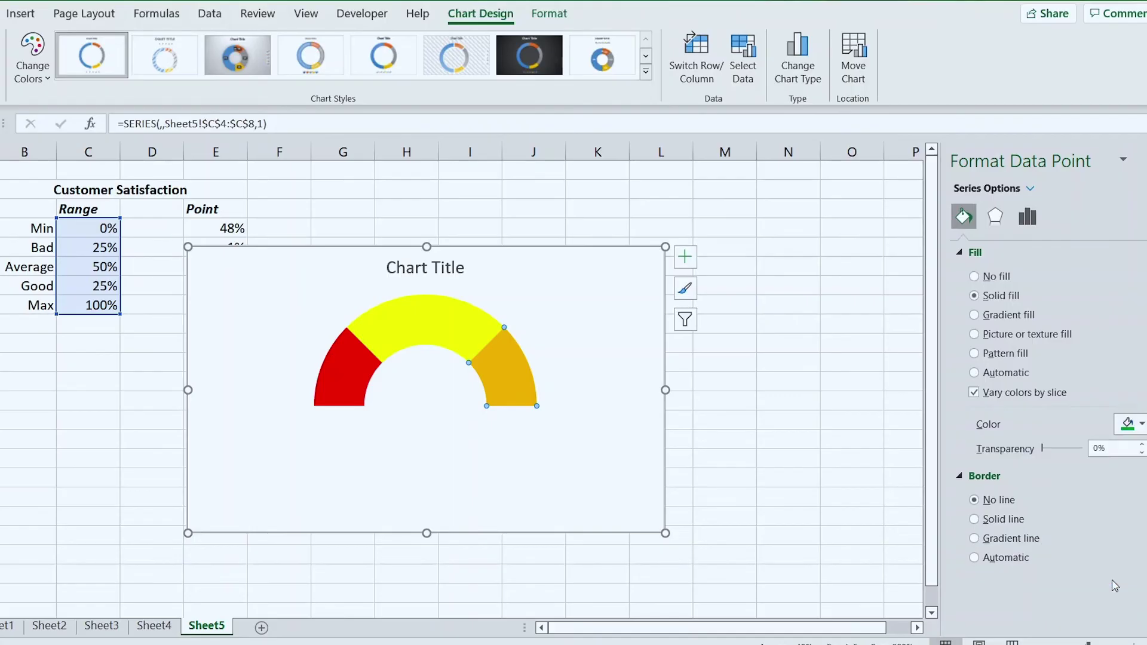
pyautogui.click(460, 421)
pyautogui.click(231, 331)
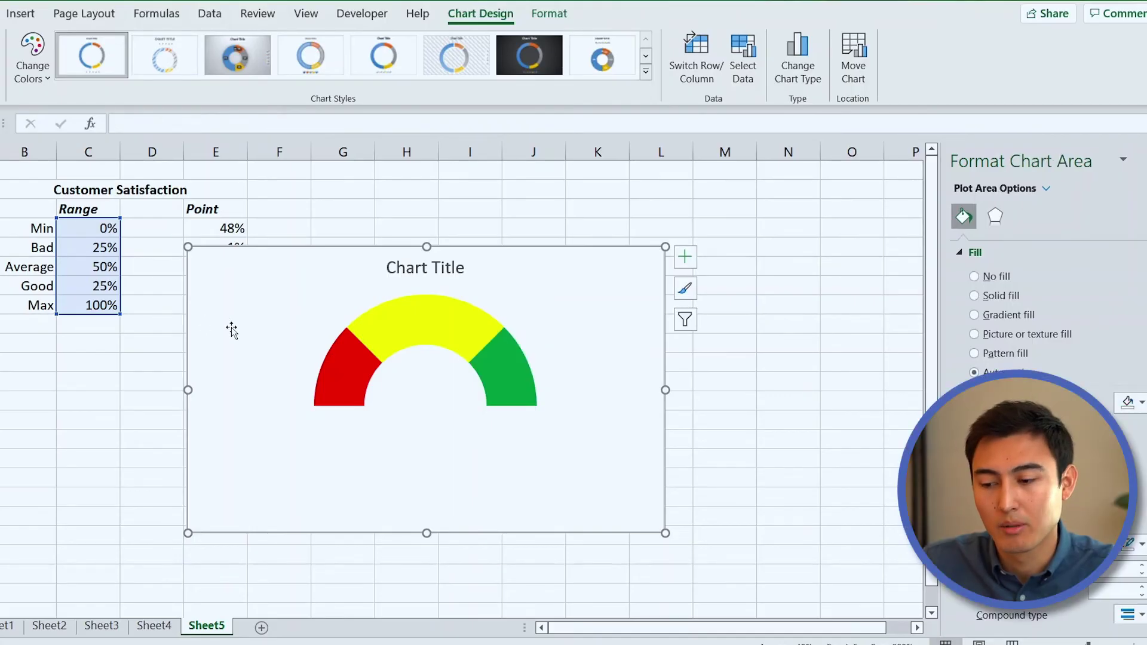
# Move the chart clear of the Point column and add a data series named from E3 with values E4:E6.
pyautogui.moveTo(249, 297); pyautogui.dragTo(370, 249)
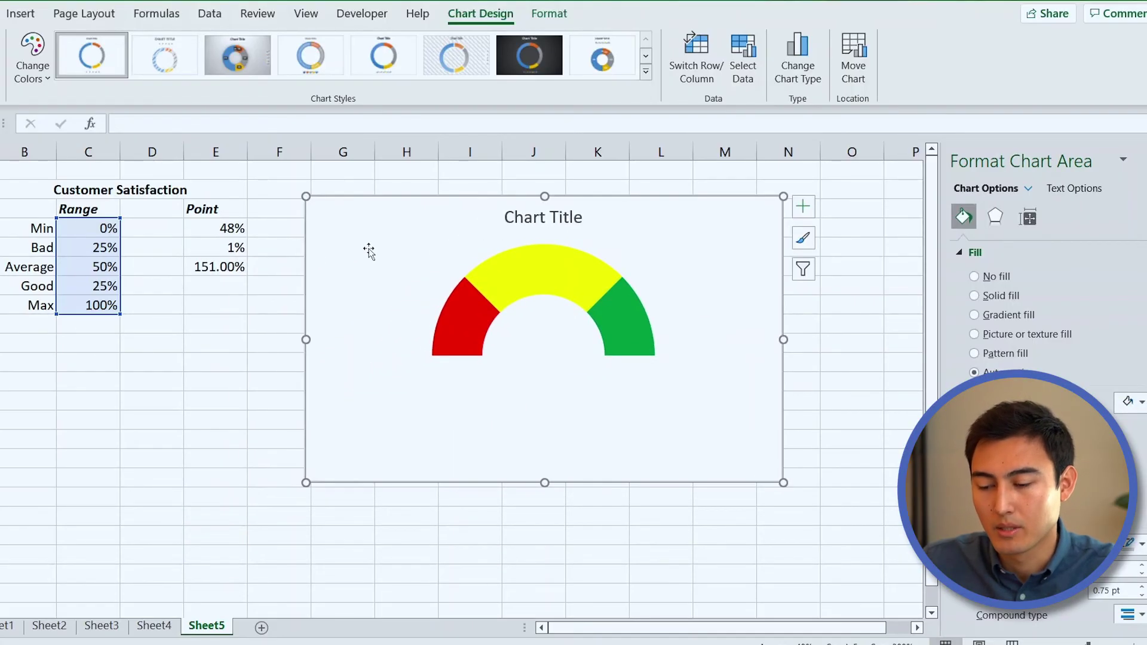
pyautogui.click(739, 50)
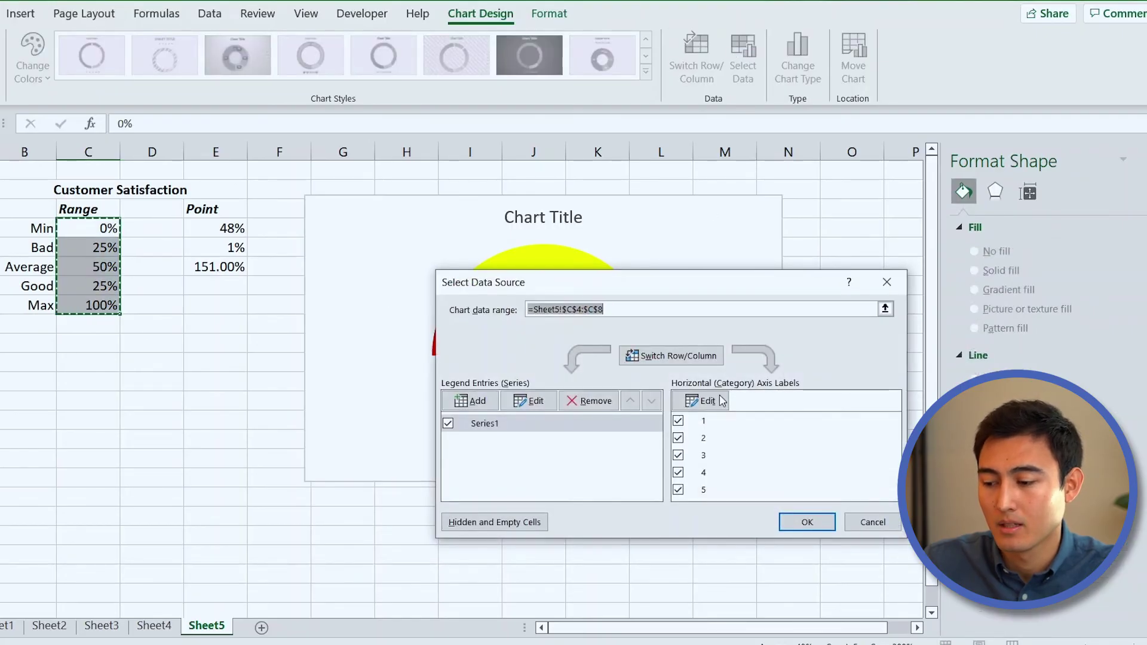
pyautogui.click(474, 399)
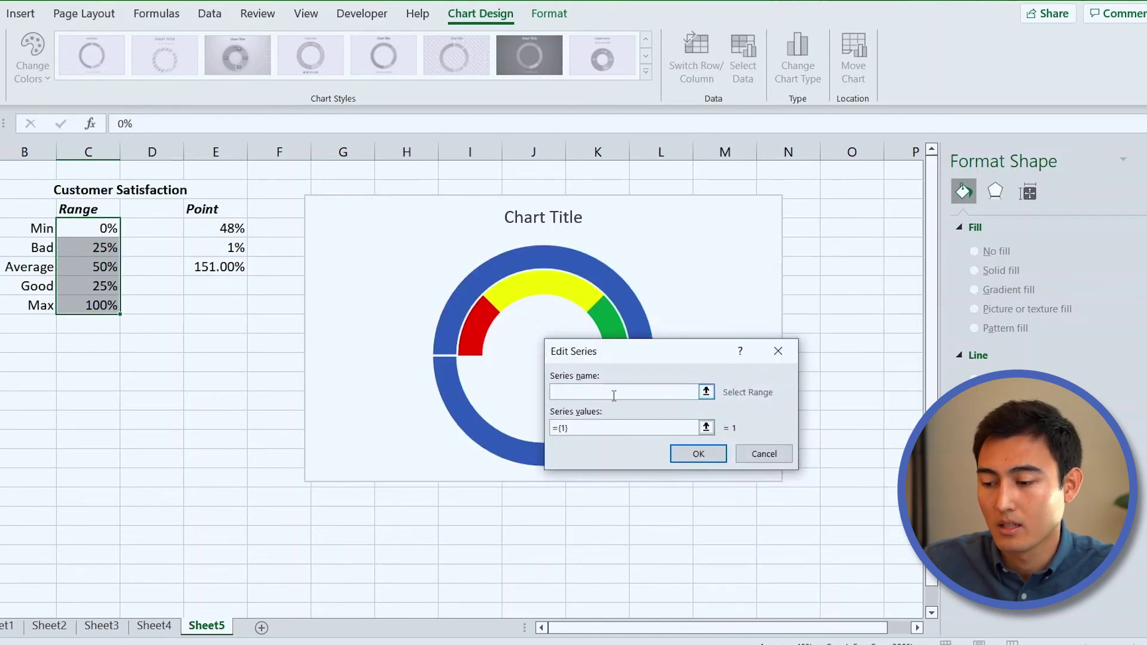
pyautogui.click(213, 210)
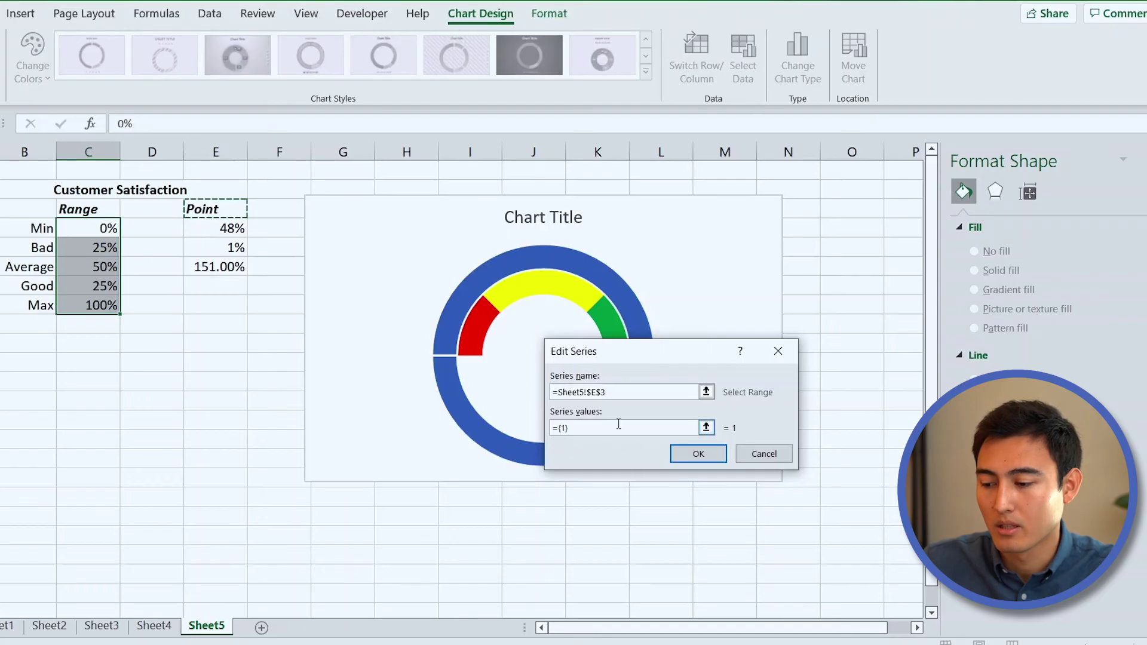
pyautogui.click(644, 431)
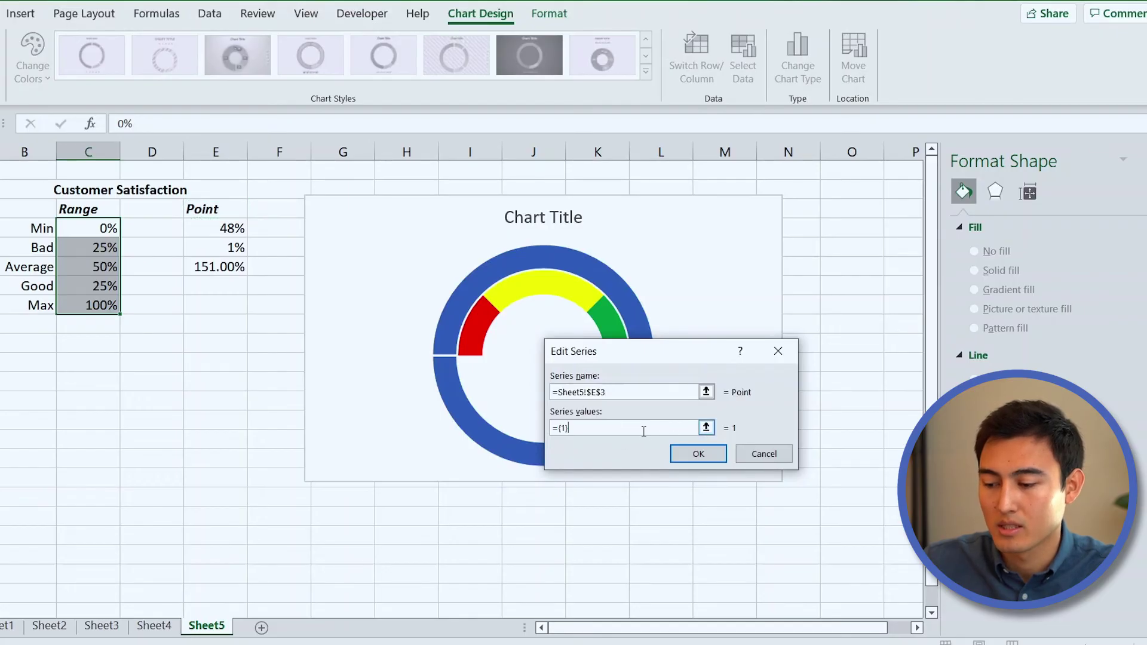
pyautogui.moveTo(232, 228); pyautogui.dragTo(236, 268)
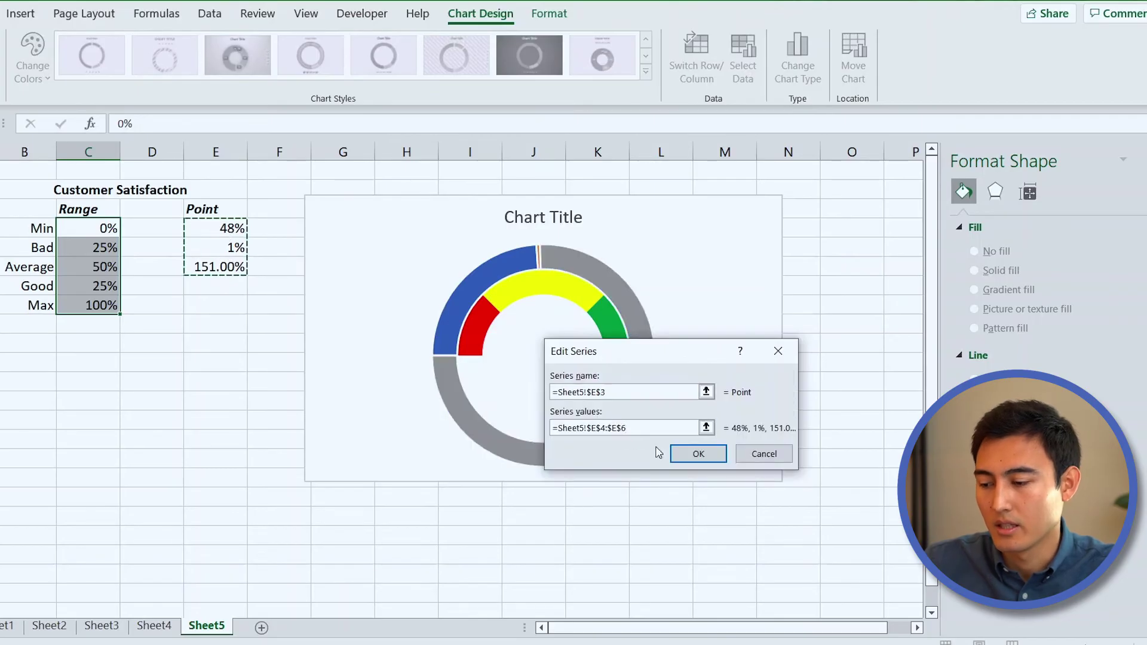
pyautogui.click(697, 459)
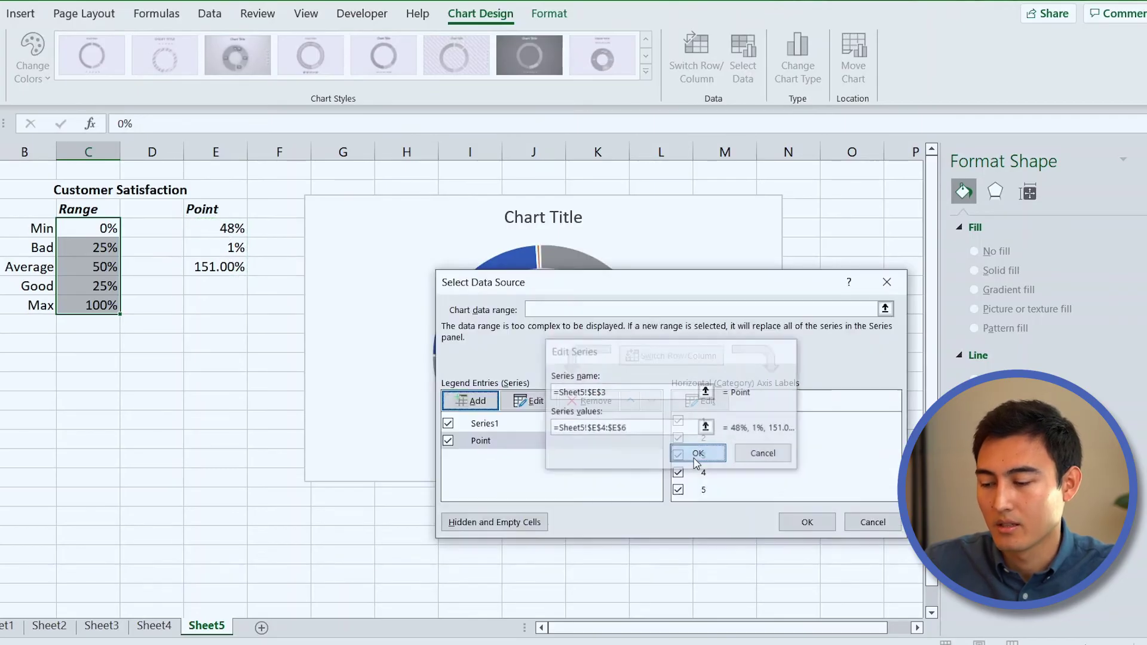
pyautogui.click(814, 522)
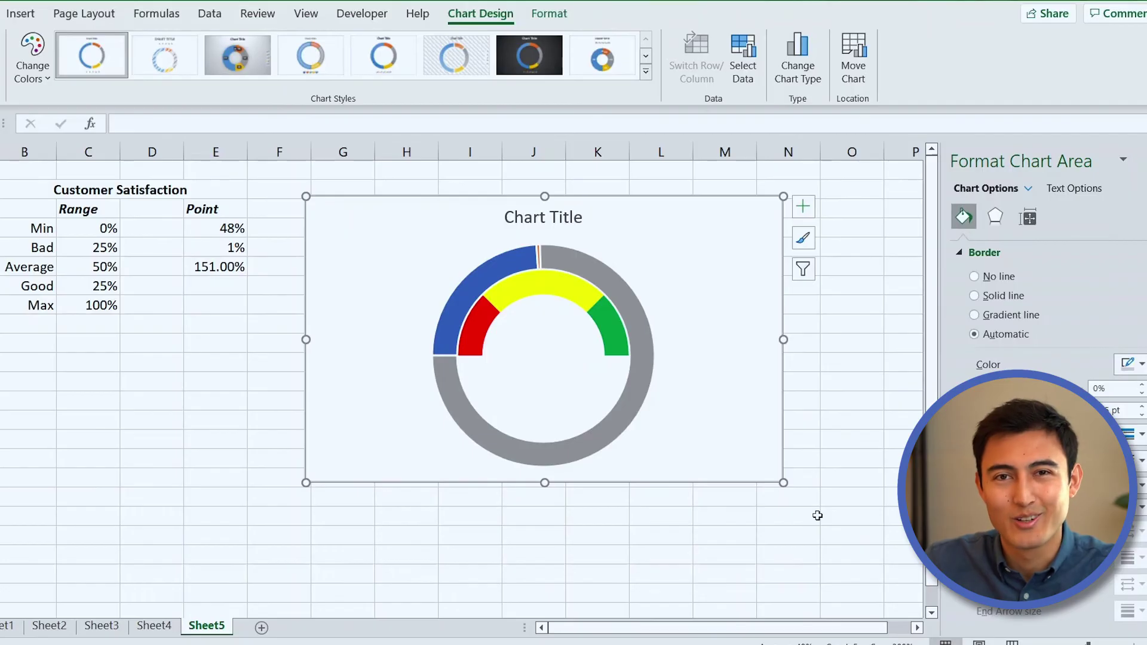
# Change the chart type of the Point series from doughnut to Pie in the combo chart.
pyautogui.click(456, 408)
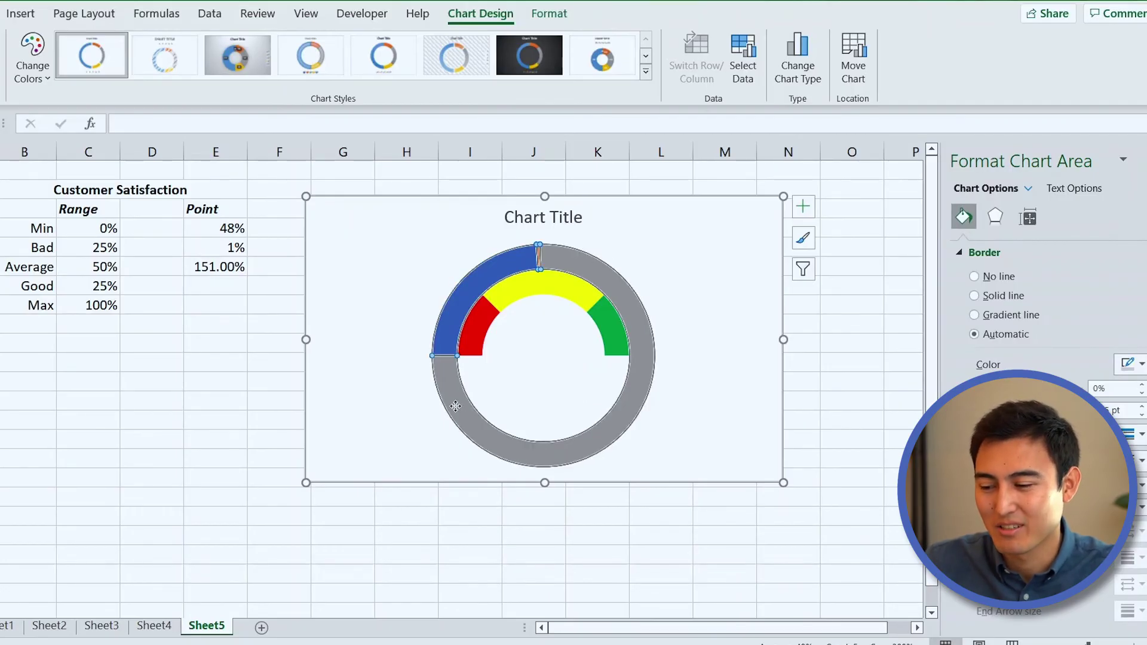
pyautogui.rightClick(473, 287)
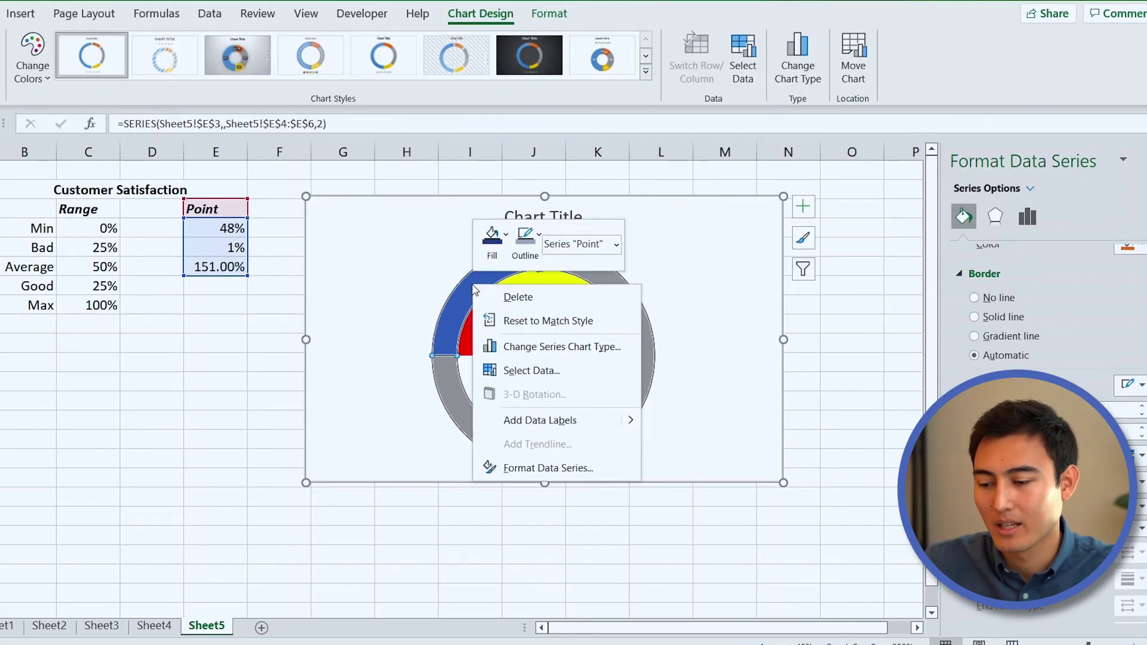
pyautogui.click(509, 348)
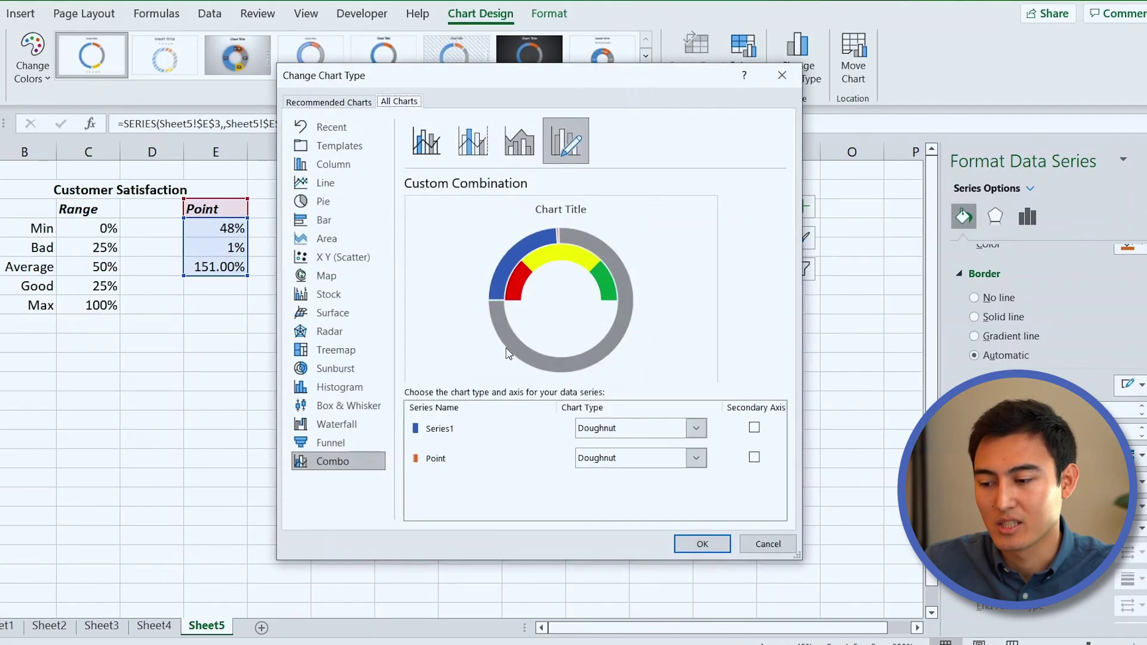
pyautogui.click(697, 459)
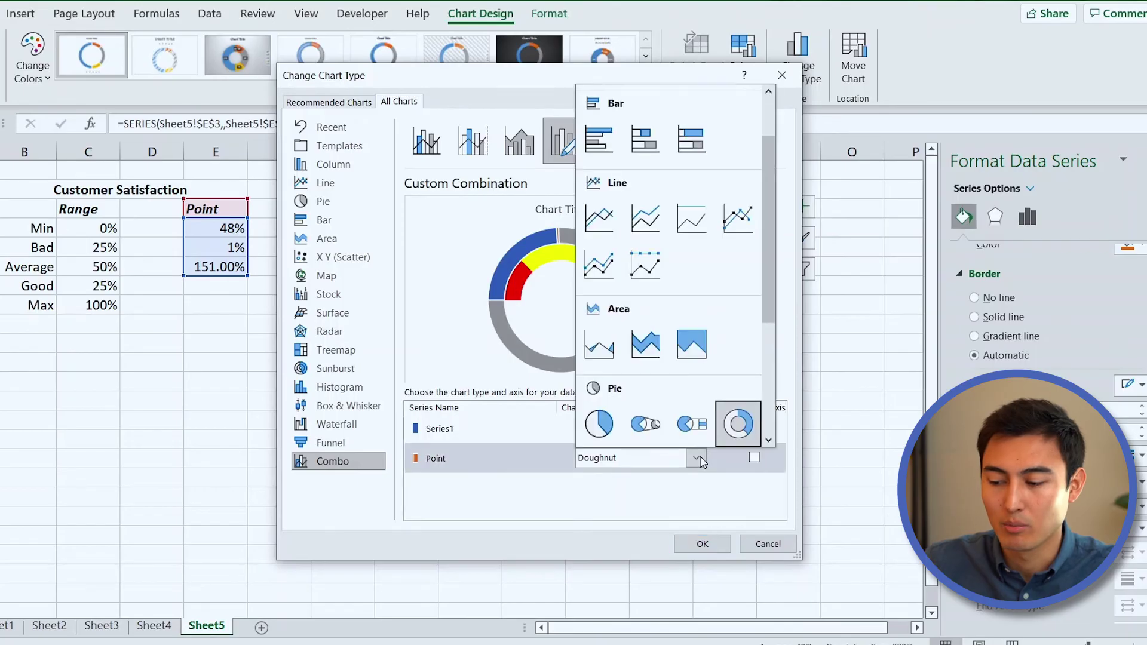
pyautogui.click(599, 425)
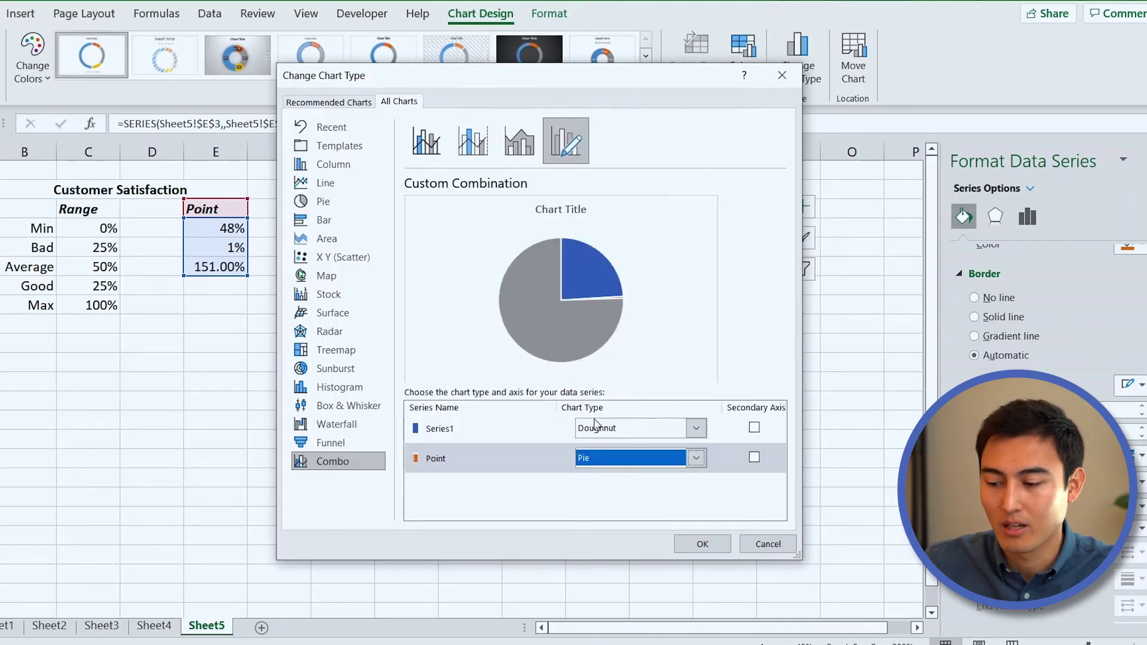
pyautogui.click(703, 542)
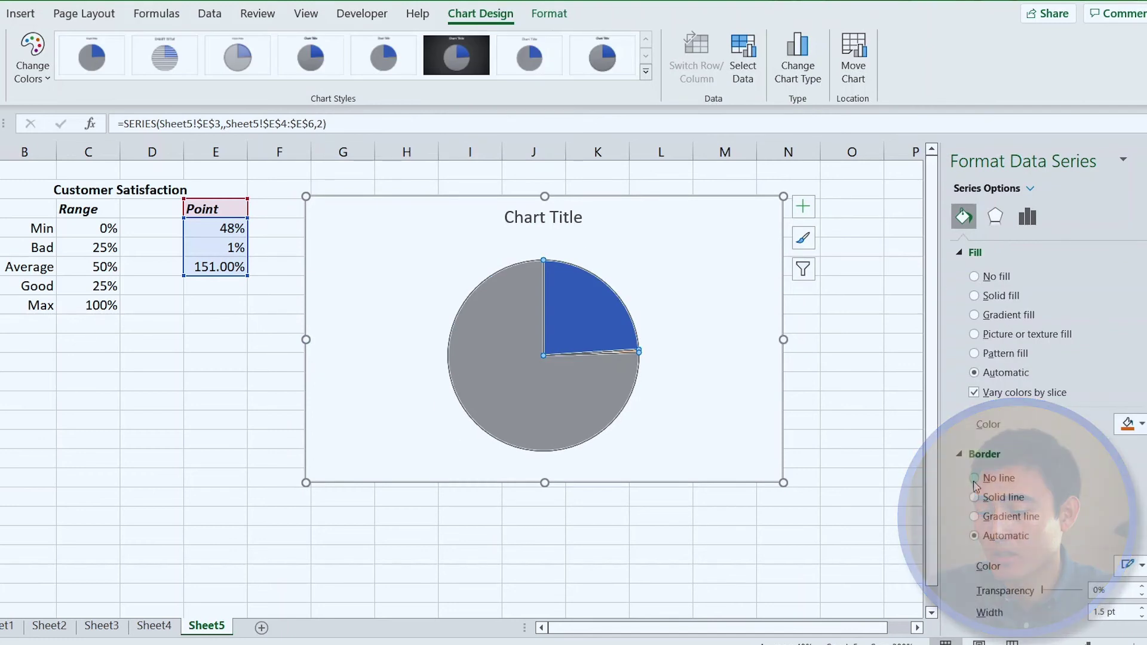
# Remove the border line from the Point pie series and give its gray and blue slices no fill.
pyautogui.click(974, 478)
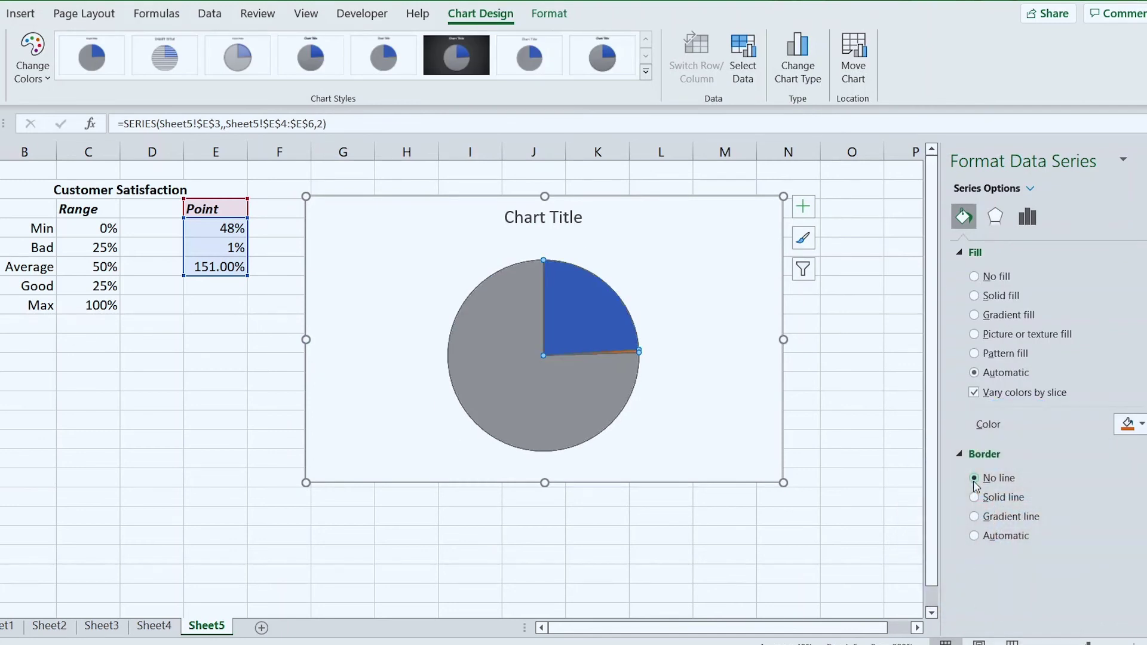
pyautogui.click(538, 399)
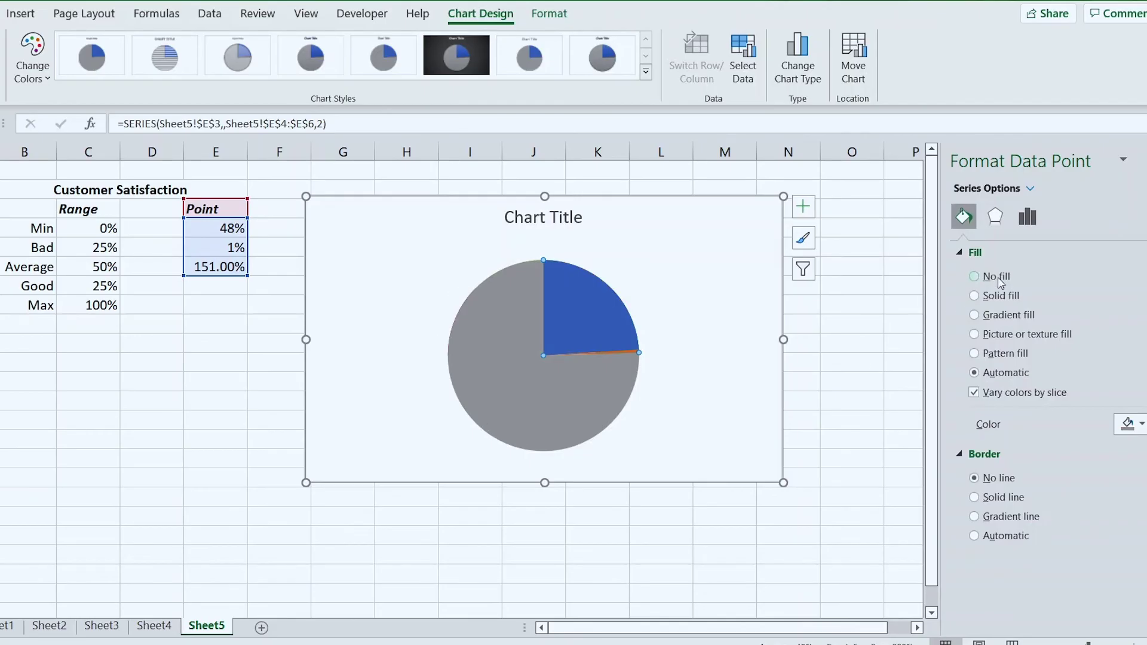
pyautogui.click(975, 277)
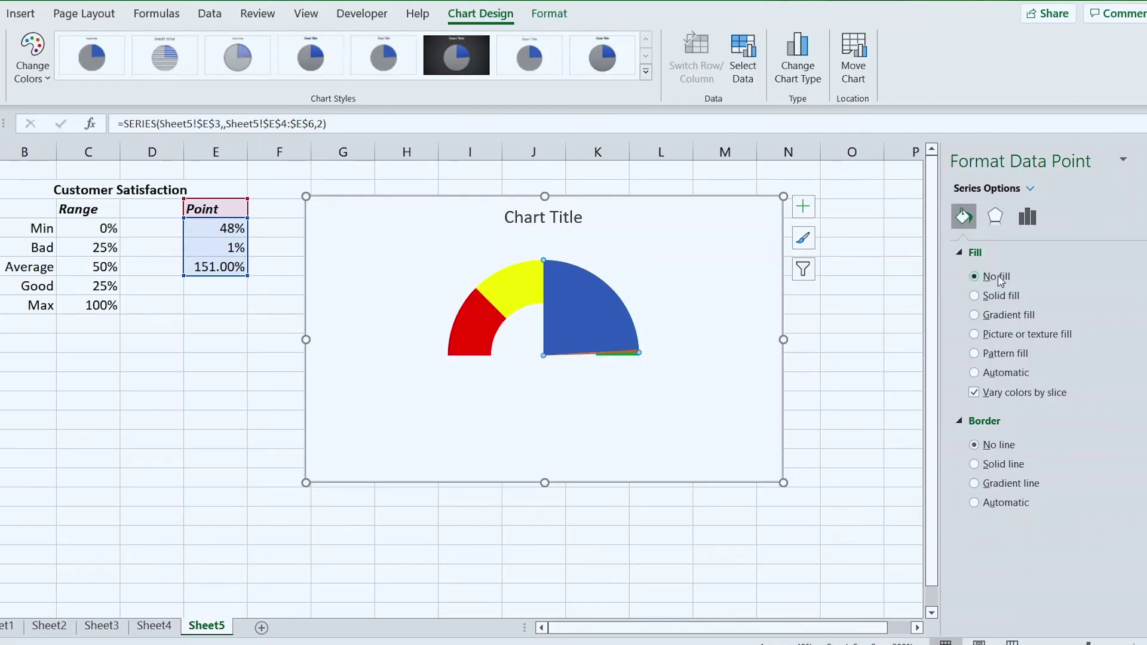
pyautogui.click(573, 320)
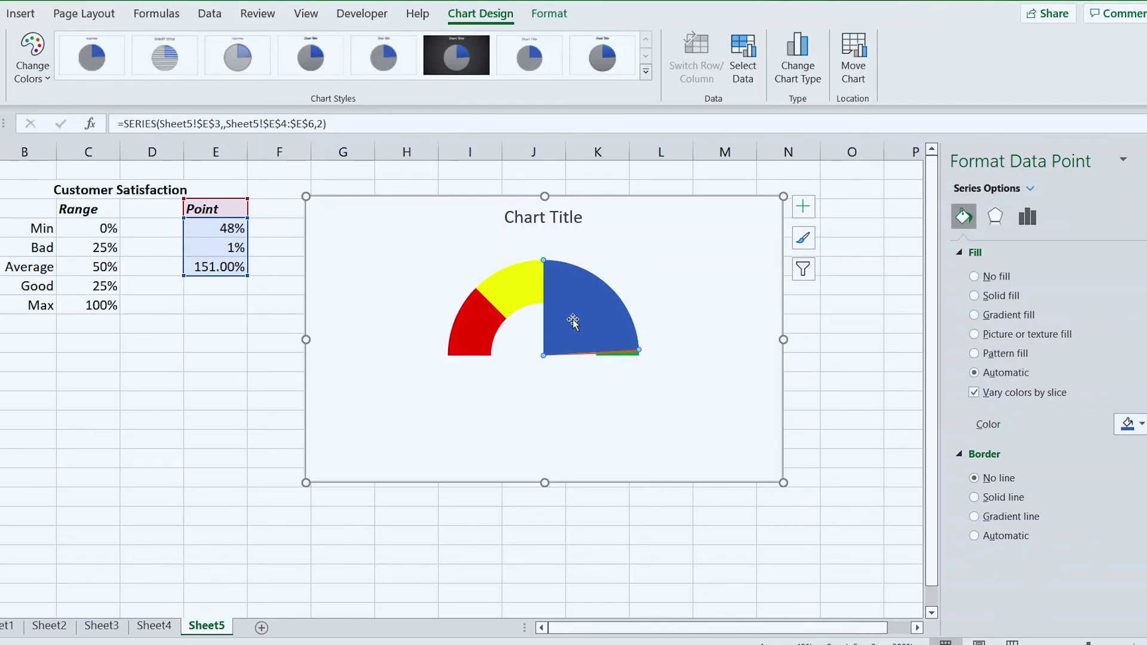
pyautogui.click(990, 280)
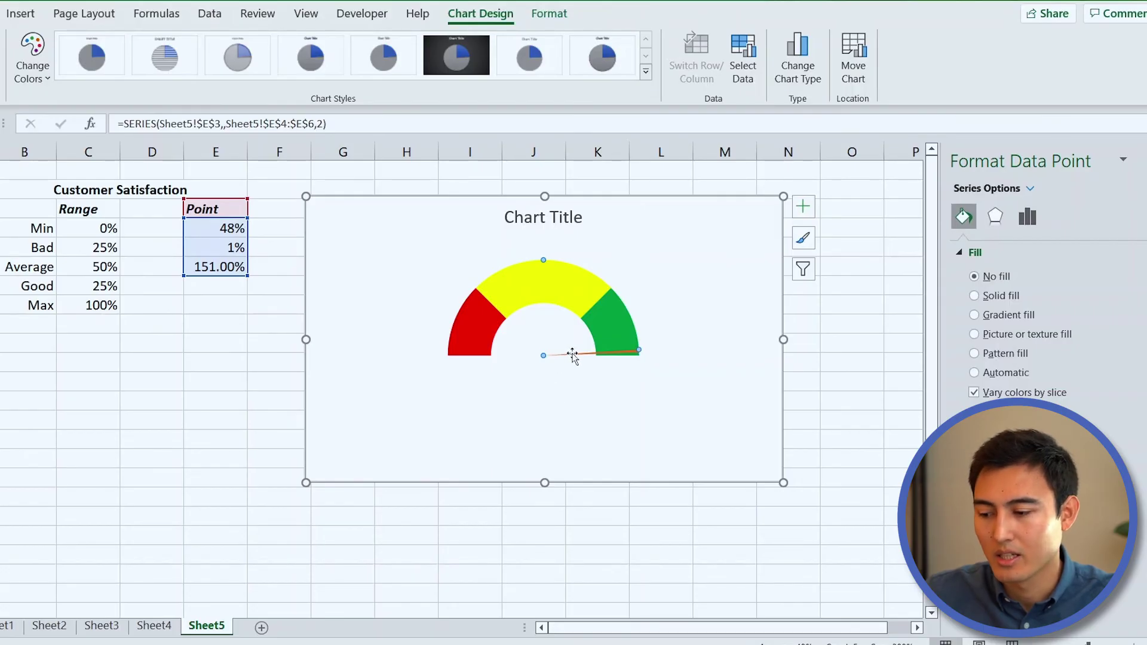
pyautogui.moveTo(588, 341)
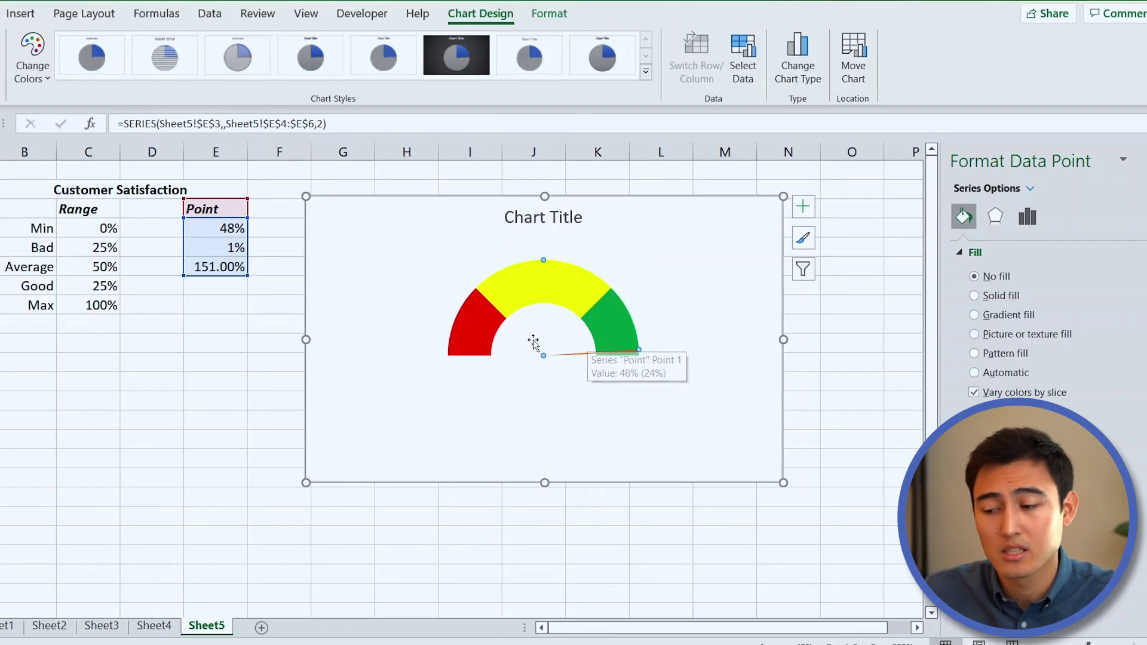
# Set the angle of the first slice of the Point pie series to 270°.
pyautogui.rightClick(585, 352)
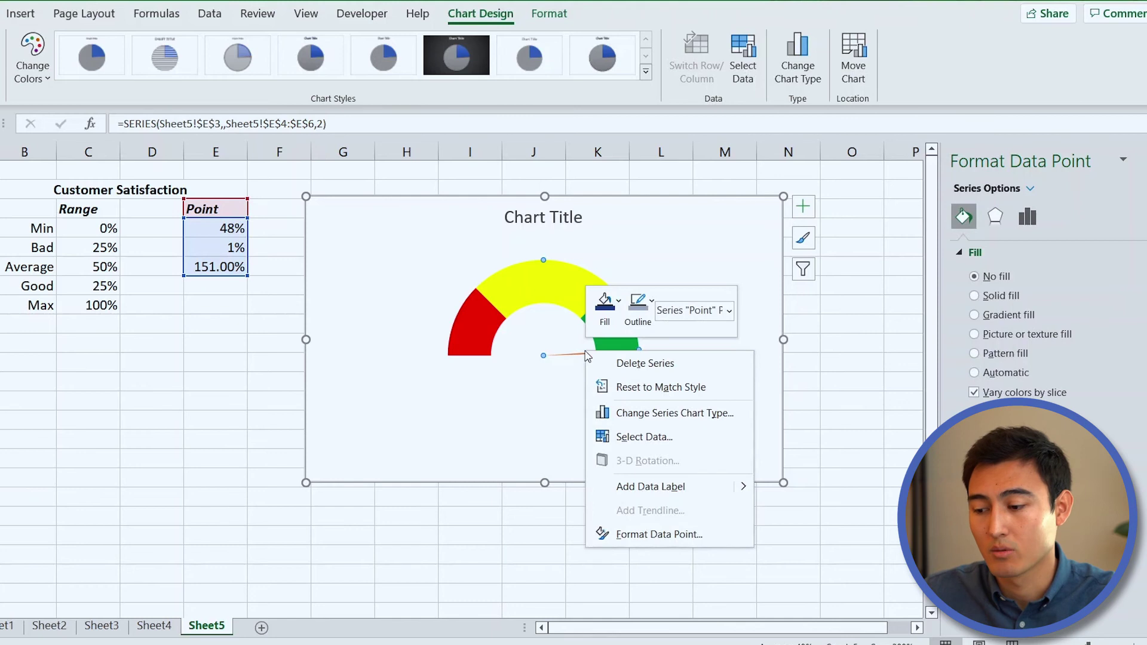
pyautogui.click(642, 540)
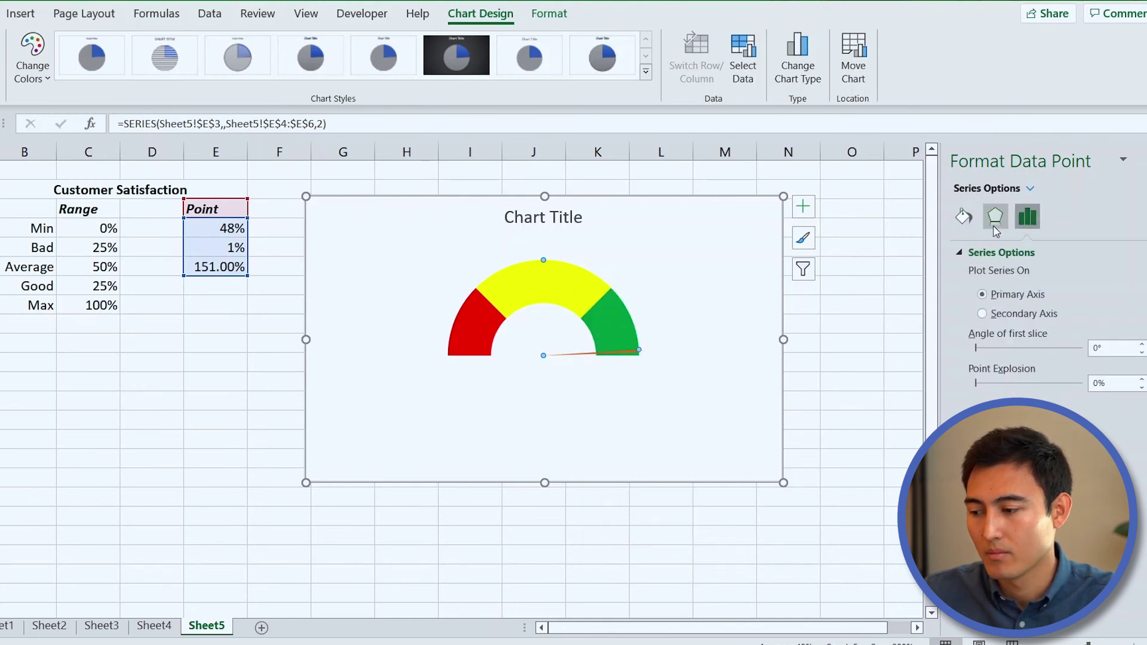
pyautogui.click(1102, 350)
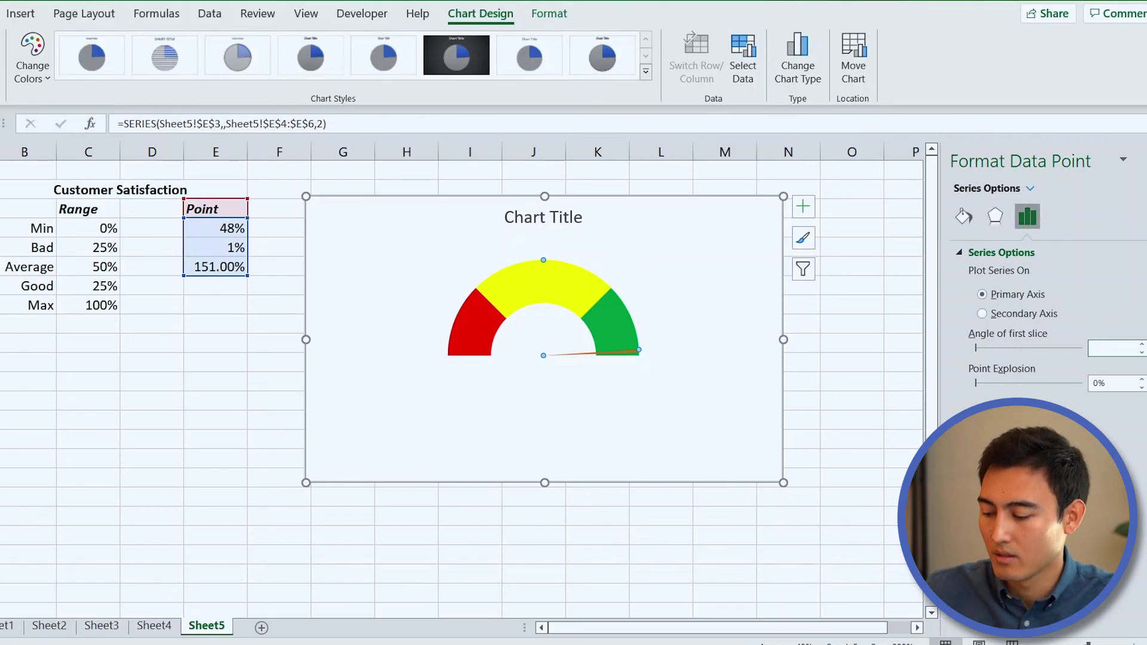
pyautogui.press('Return')
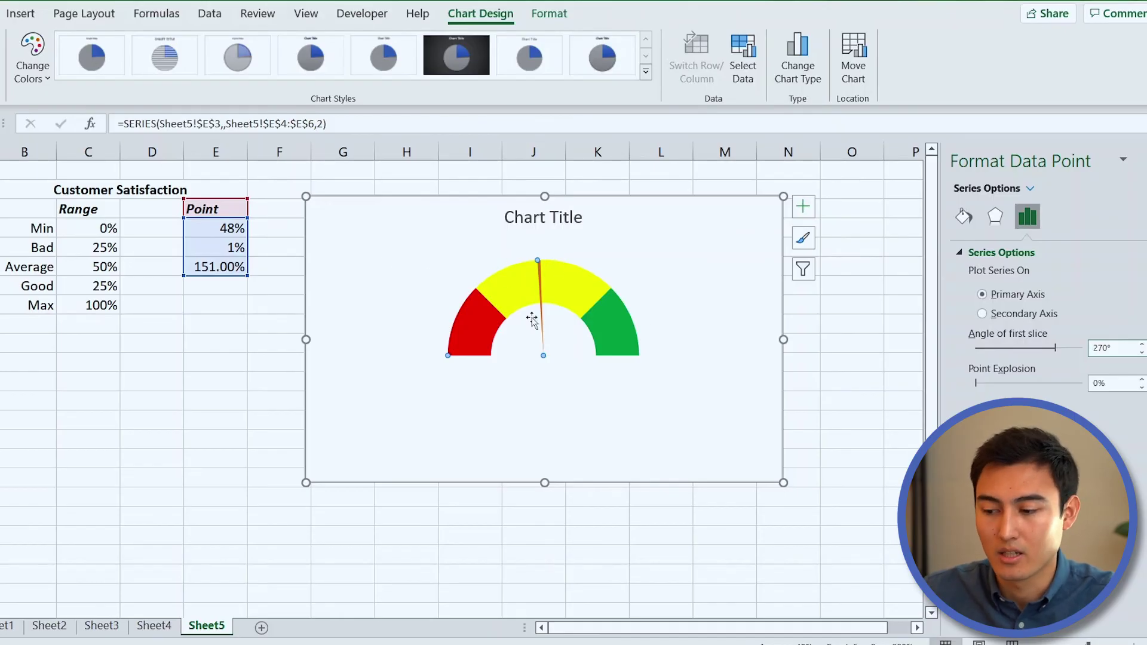
# Fill the thin needle slice of the Point series with solid black.
pyautogui.click(540, 297)
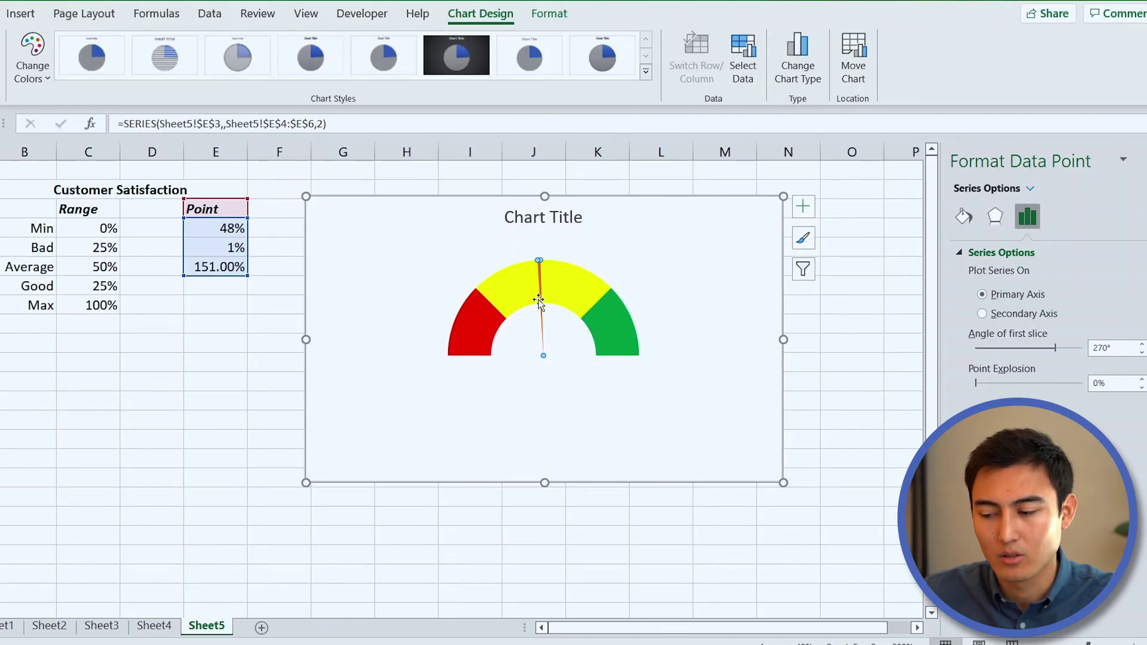
pyautogui.click(971, 217)
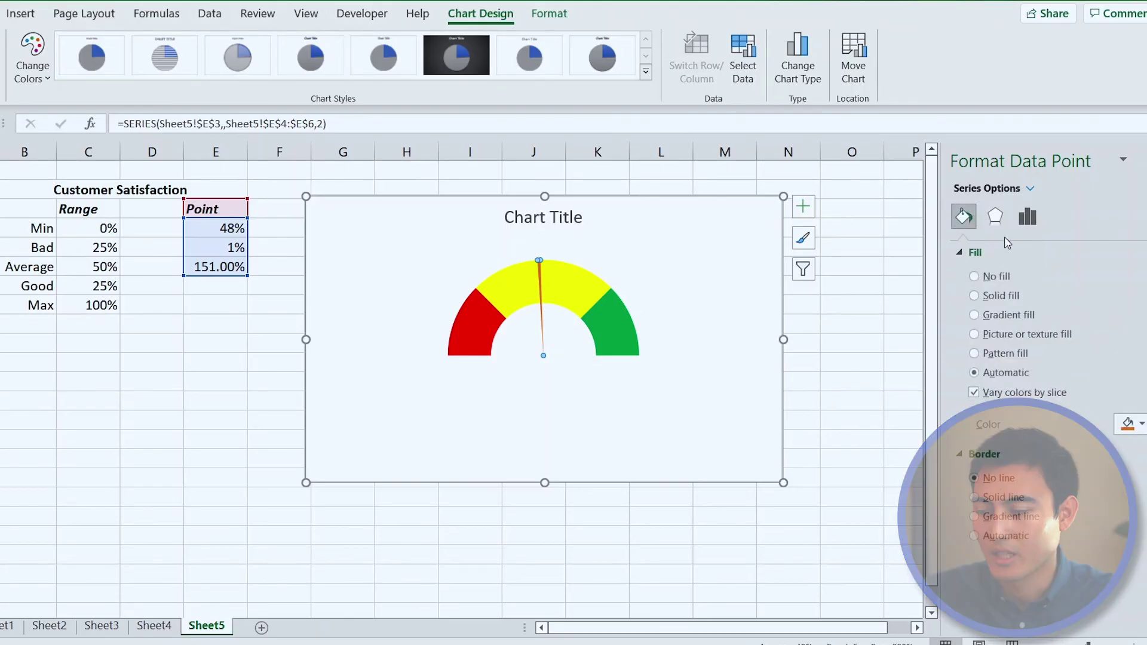
pyautogui.click(1141, 425)
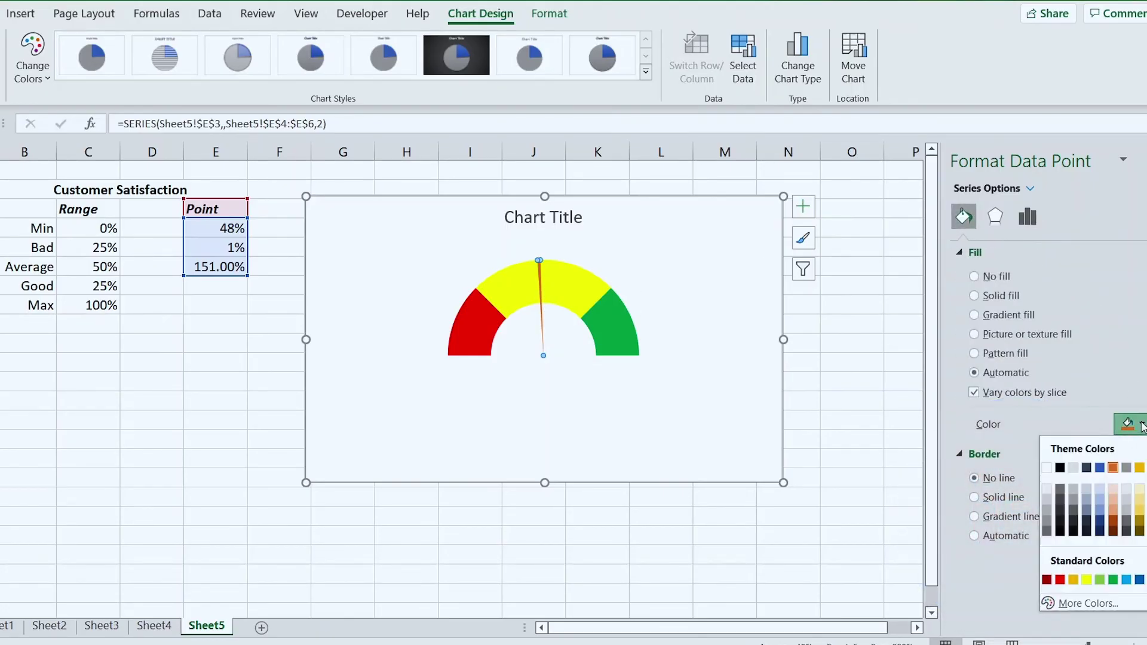
pyautogui.click(1060, 468)
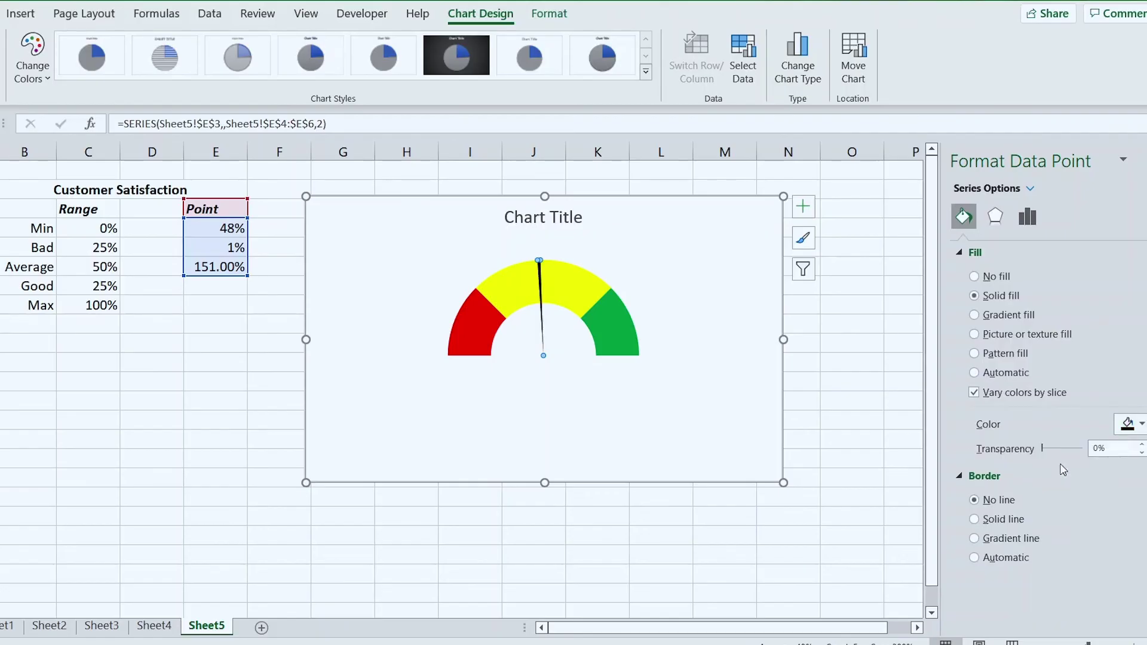
pyautogui.click(249, 340)
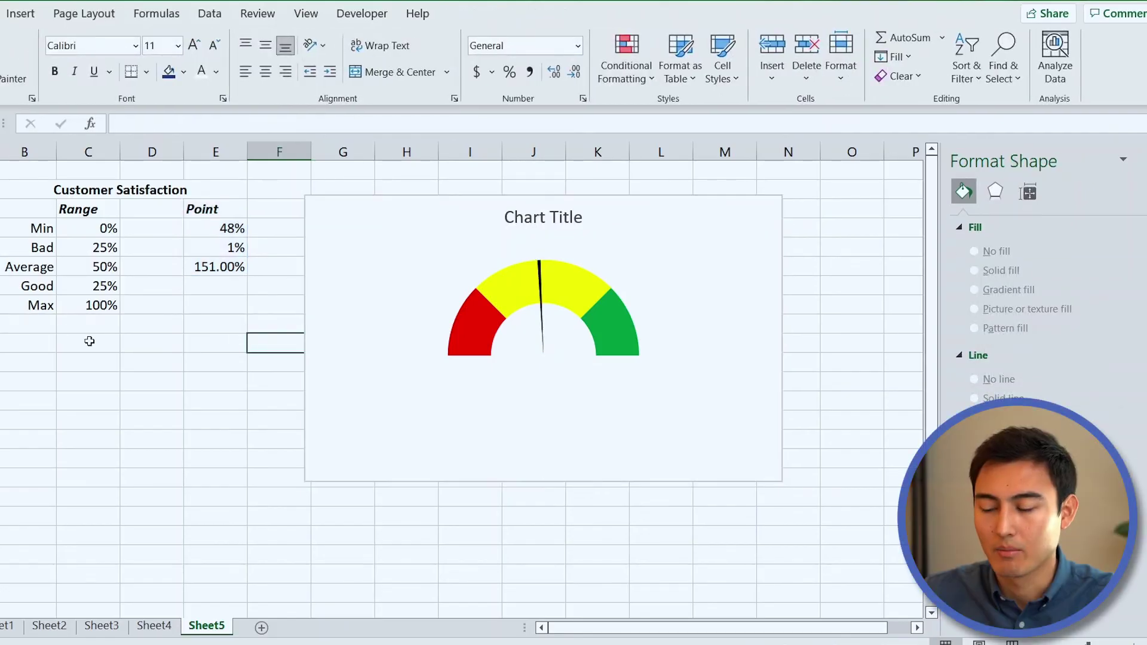
# Test the needle's movement by setting the Point value in E4 to 55% and to 80%.
pyautogui.click(214, 232)
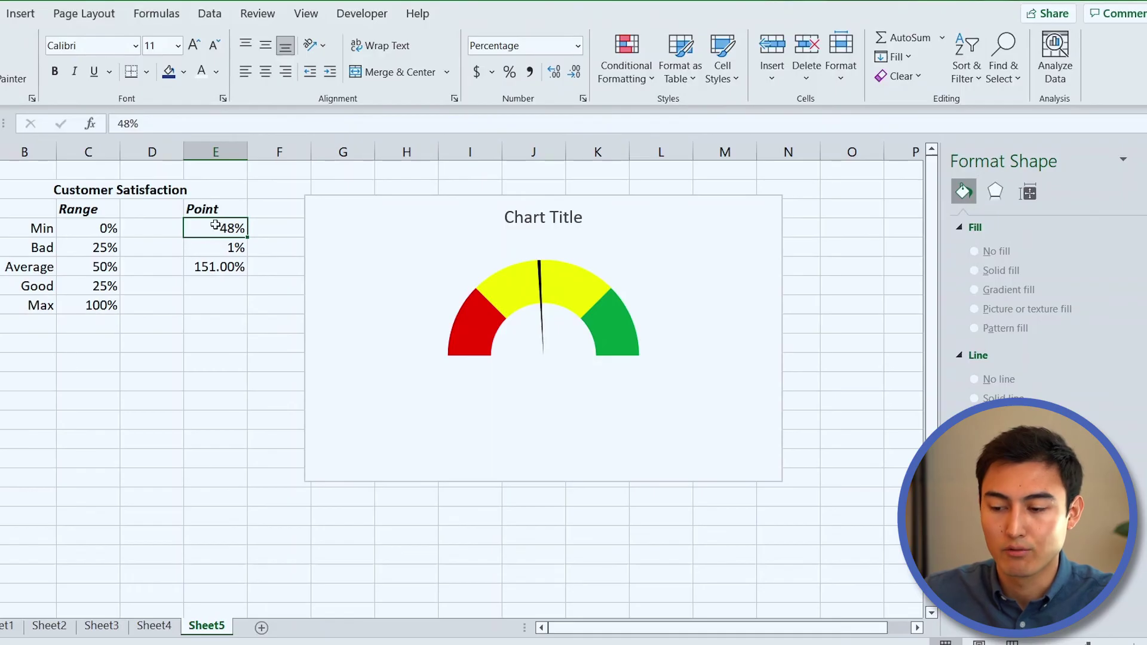
pyautogui.write('55')
pyautogui.press('Return')
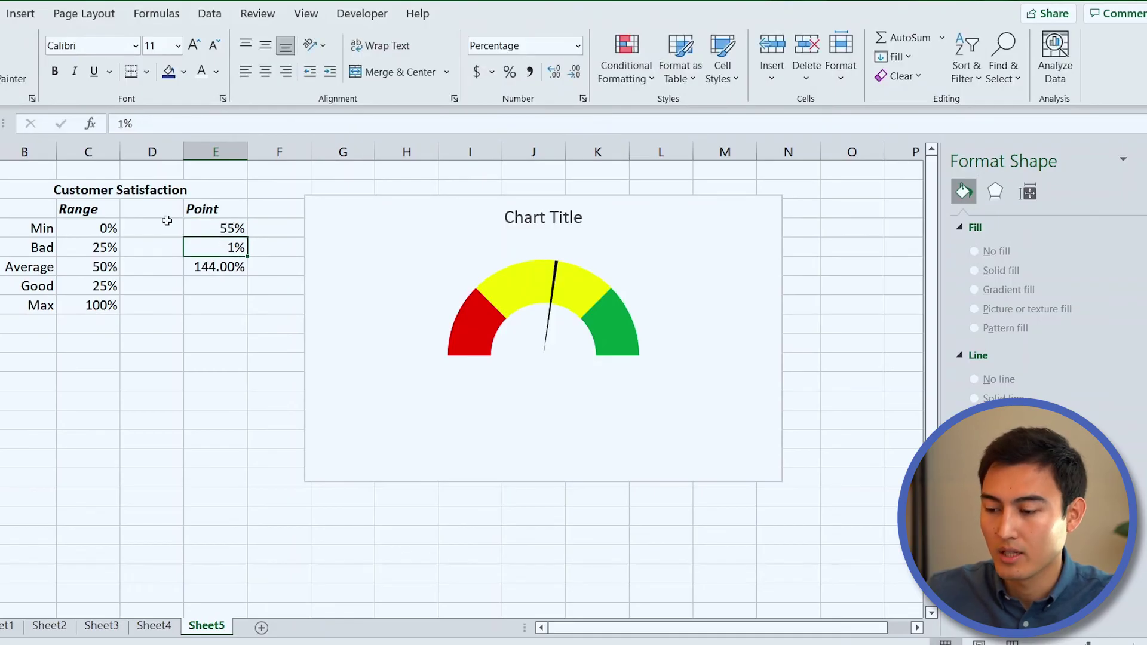
pyautogui.press('Up')
pyautogui.write('80')
pyautogui.press('Return')
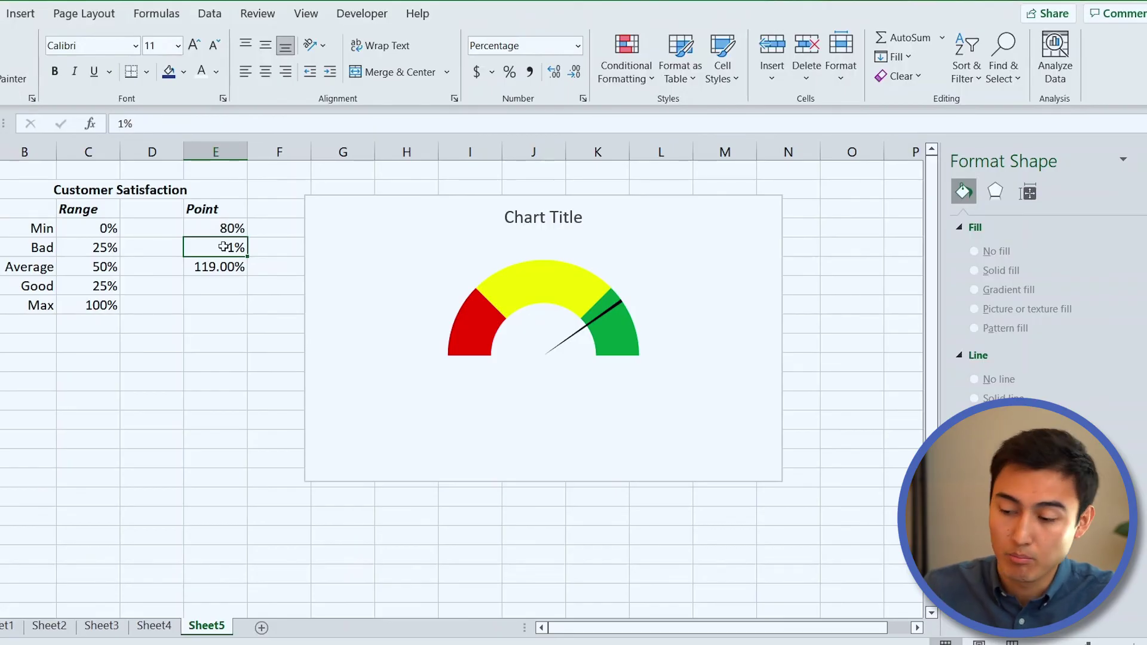
# Try a needle thickness of 5% in E5 and restore it to 1%.
pyautogui.write('5')
pyautogui.press('Return')
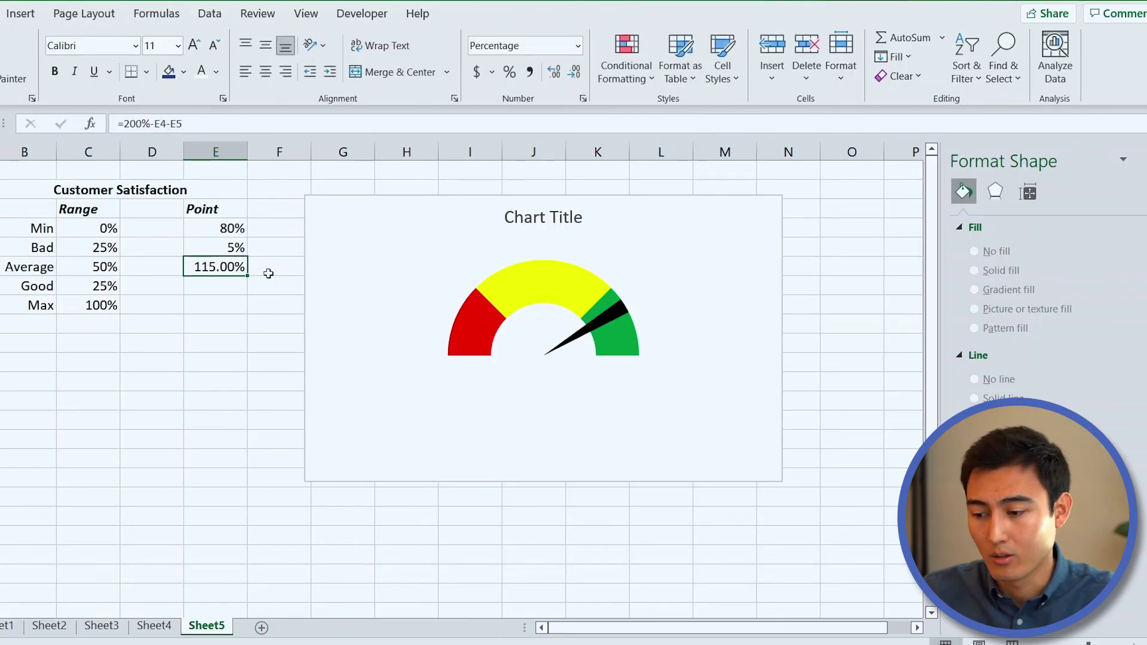
pyautogui.press('Up')
pyautogui.write('1')
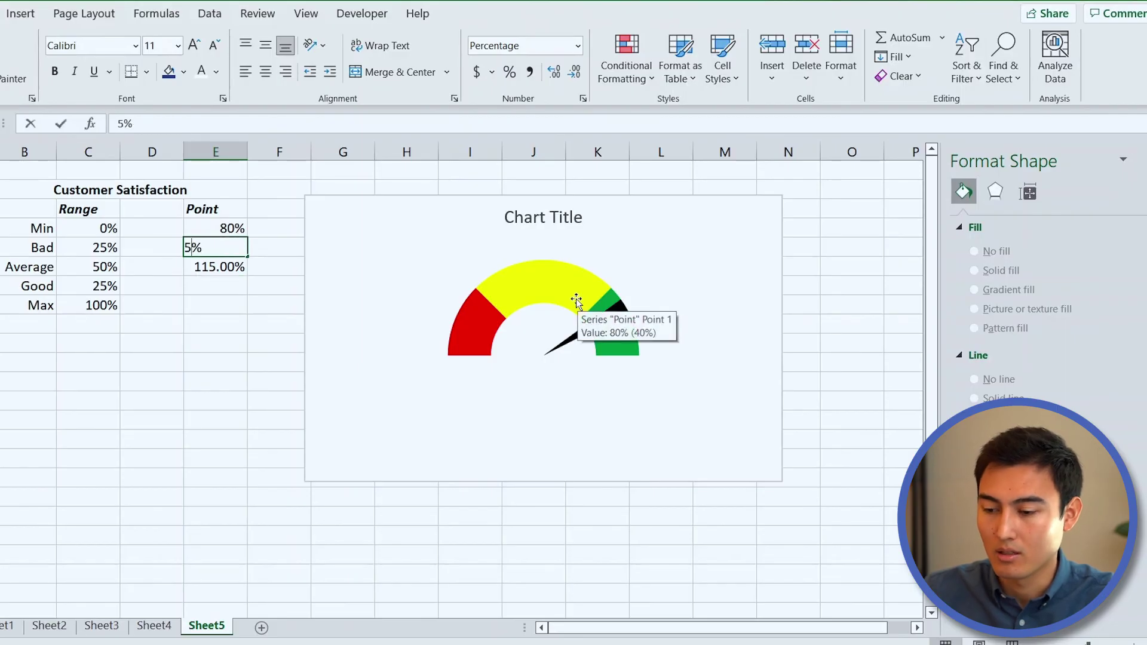
pyautogui.press('Return')
pyautogui.click(263, 328)
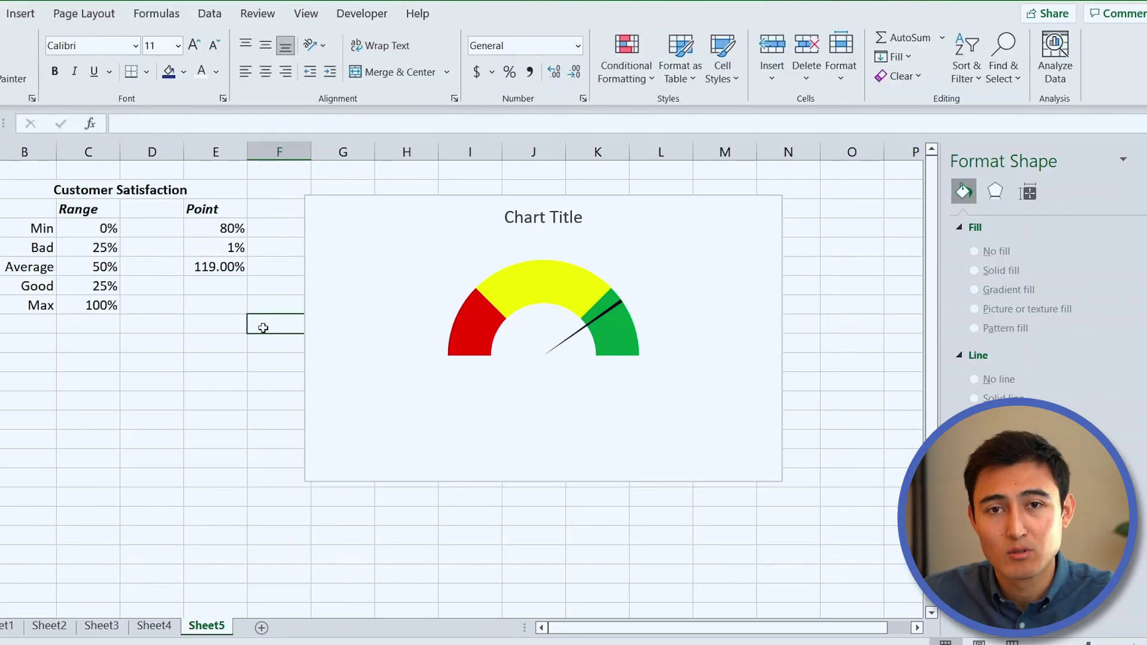
# Add a data label to the needle slice and move the label slightly away from the gauge.
pyautogui.click(595, 328)
pyautogui.click(595, 328)
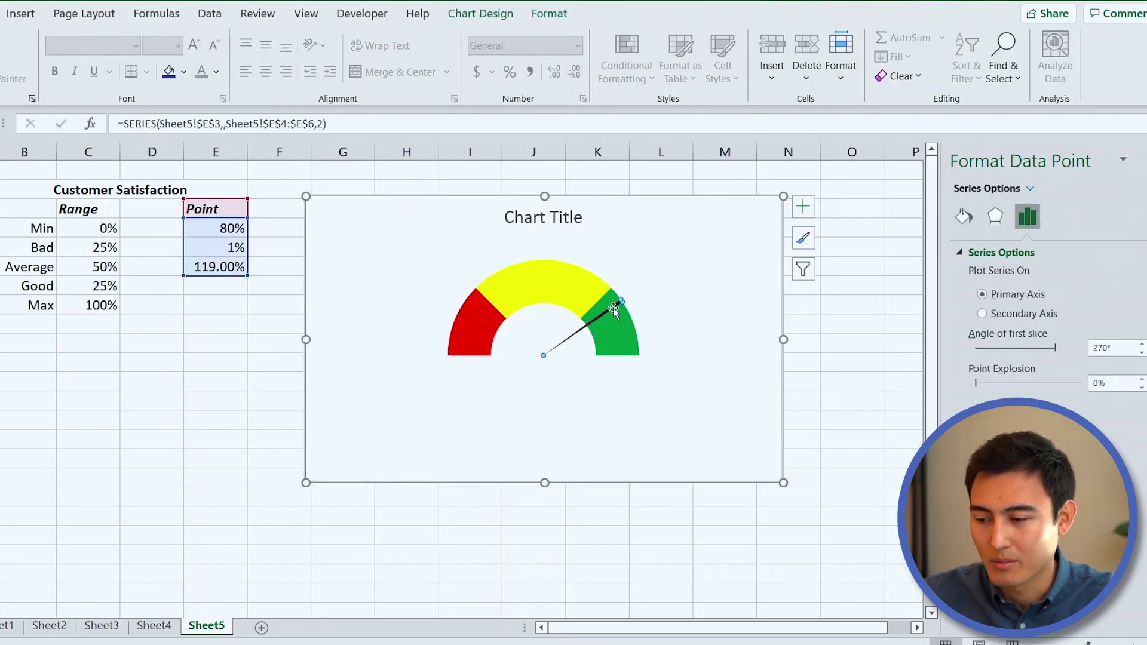
pyautogui.rightClick(614, 310)
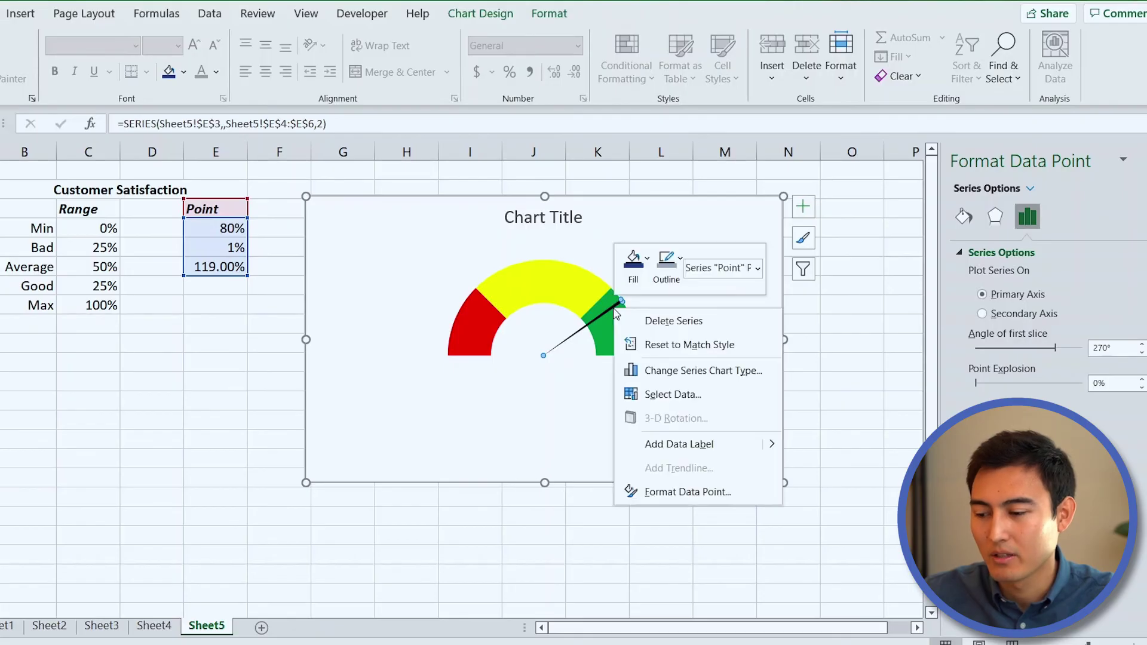
pyautogui.click(668, 445)
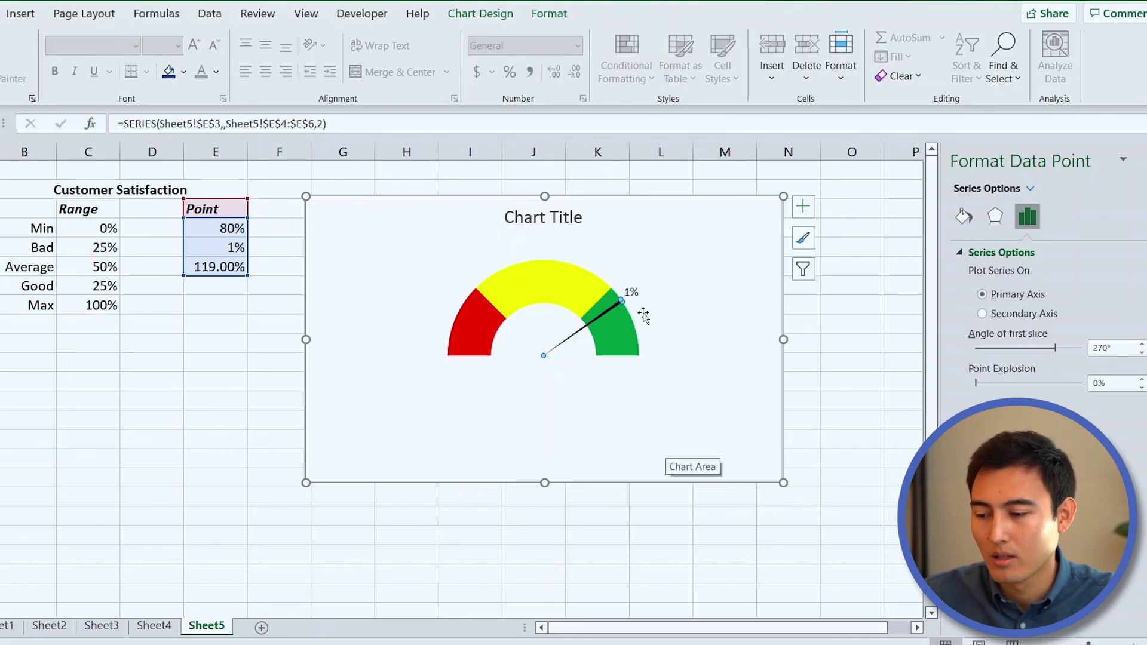
pyautogui.click(632, 293)
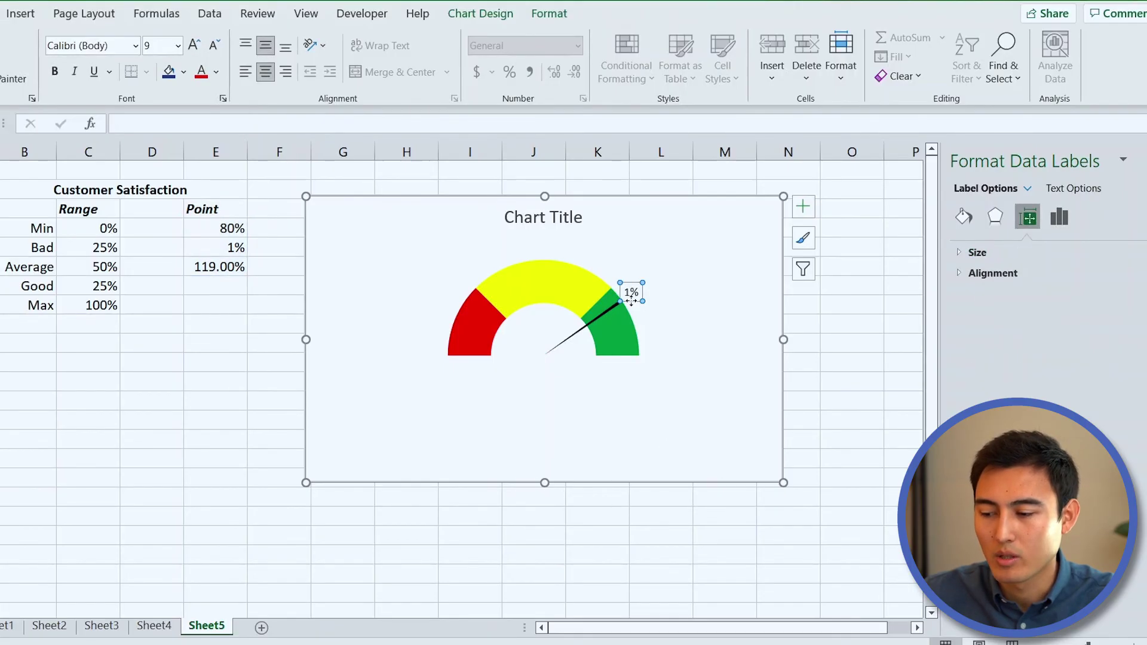
pyautogui.moveTo(632, 293); pyautogui.dragTo(640, 292)
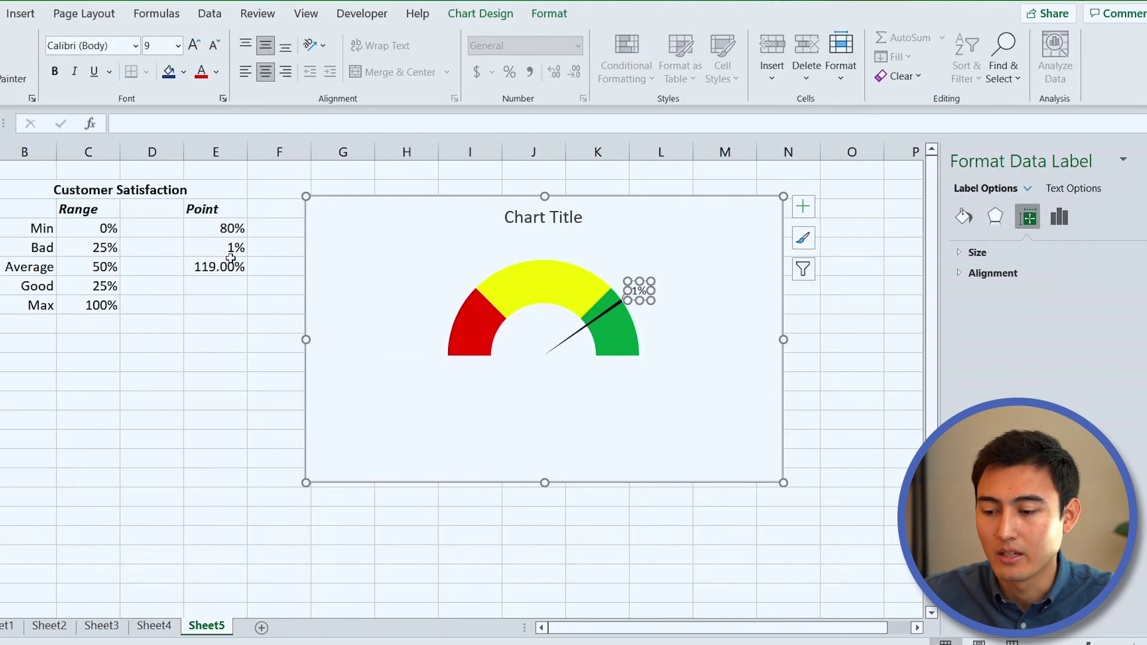
# Link the needle's data label to the Point value in cell E4.
pyautogui.doubleClick(637, 292)
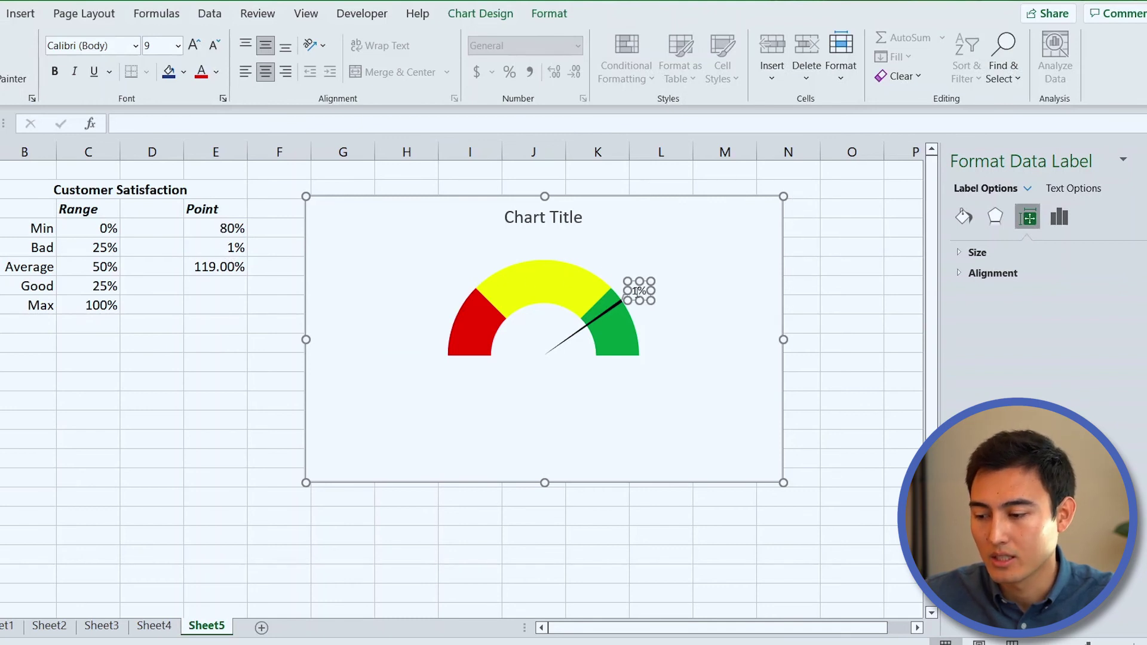
pyautogui.click(137, 124)
pyautogui.write('=')
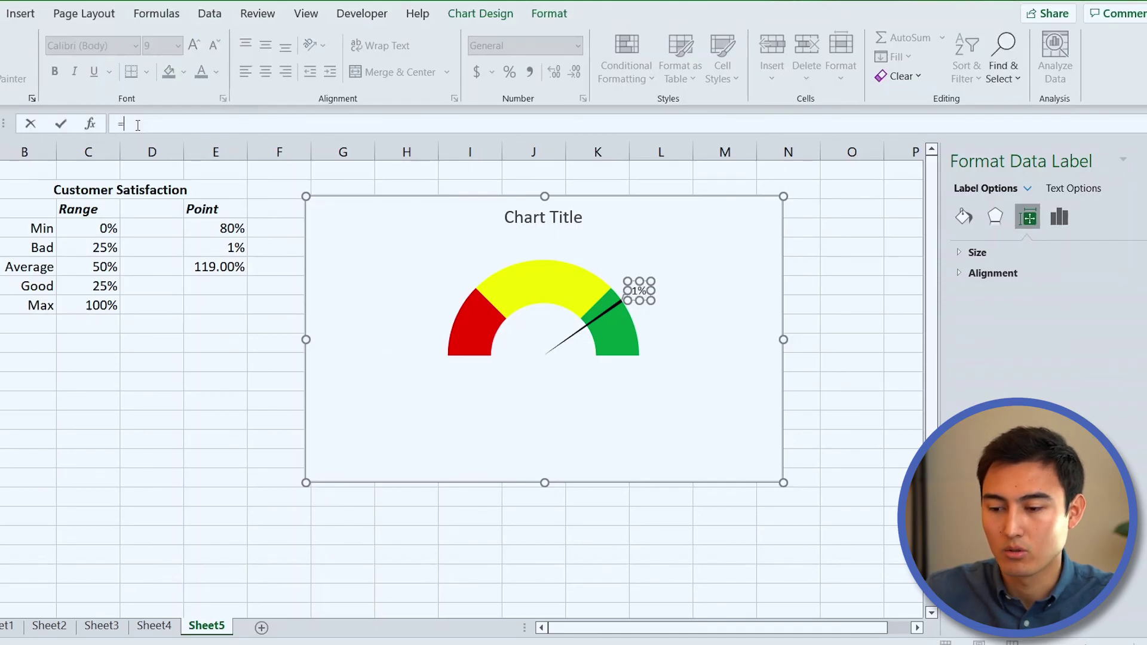
pyautogui.click(214, 230)
pyautogui.press('Return')
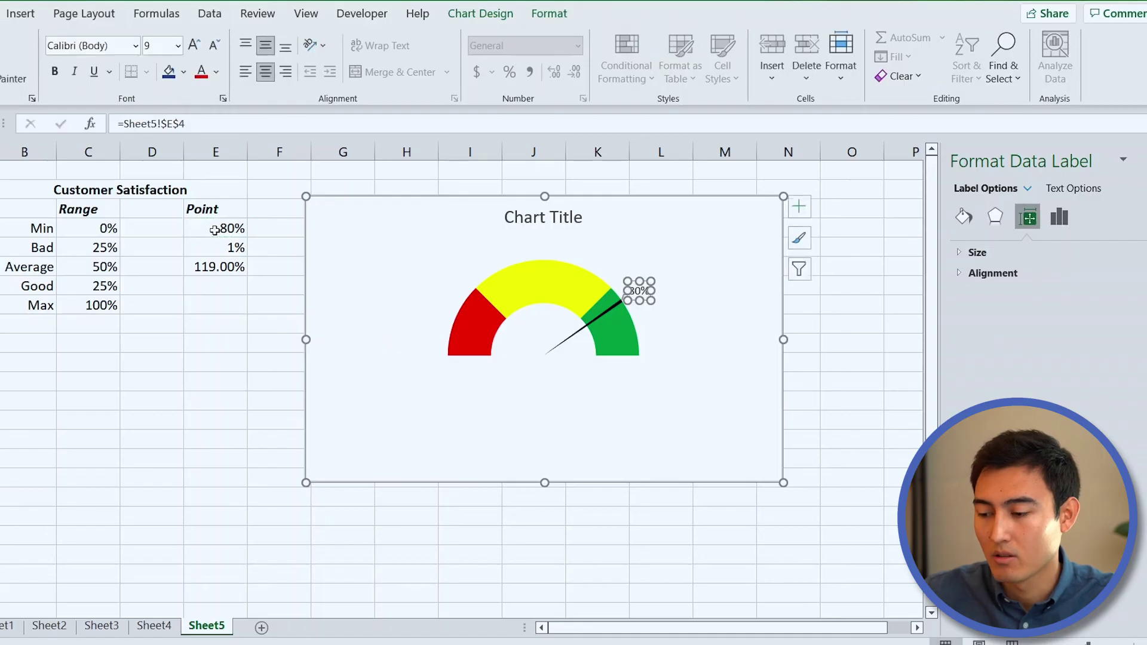
pyautogui.click(230, 350)
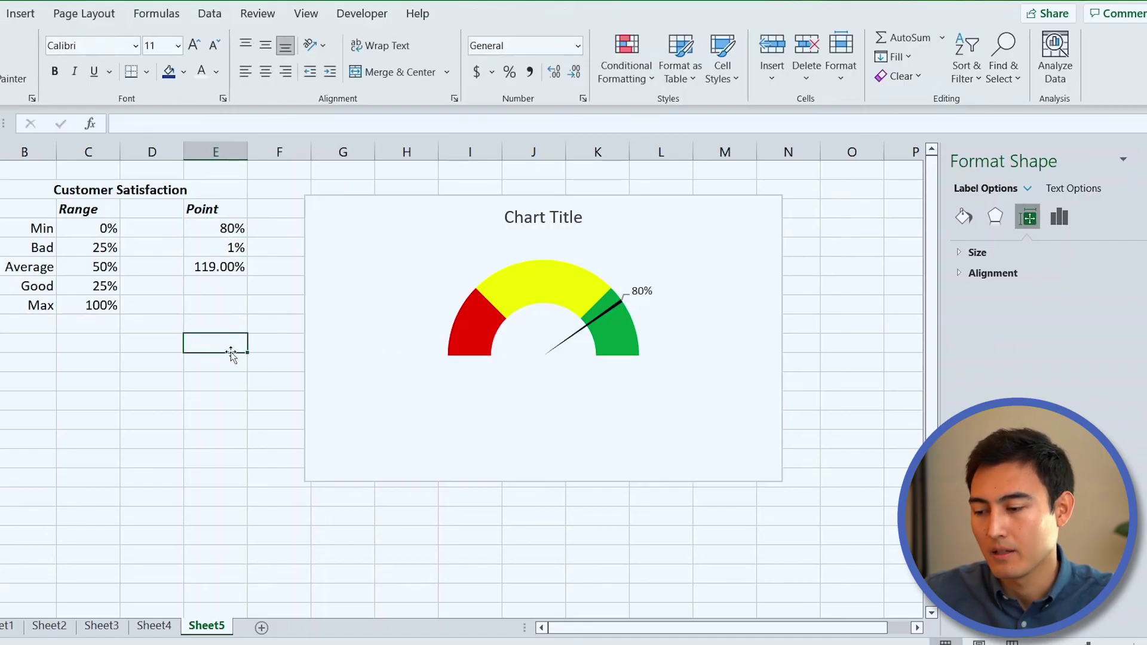
# Test the linked label by setting the Point value in E4 to 50% and finally to 20%.
pyautogui.click(209, 230)
pyautogui.write('50')
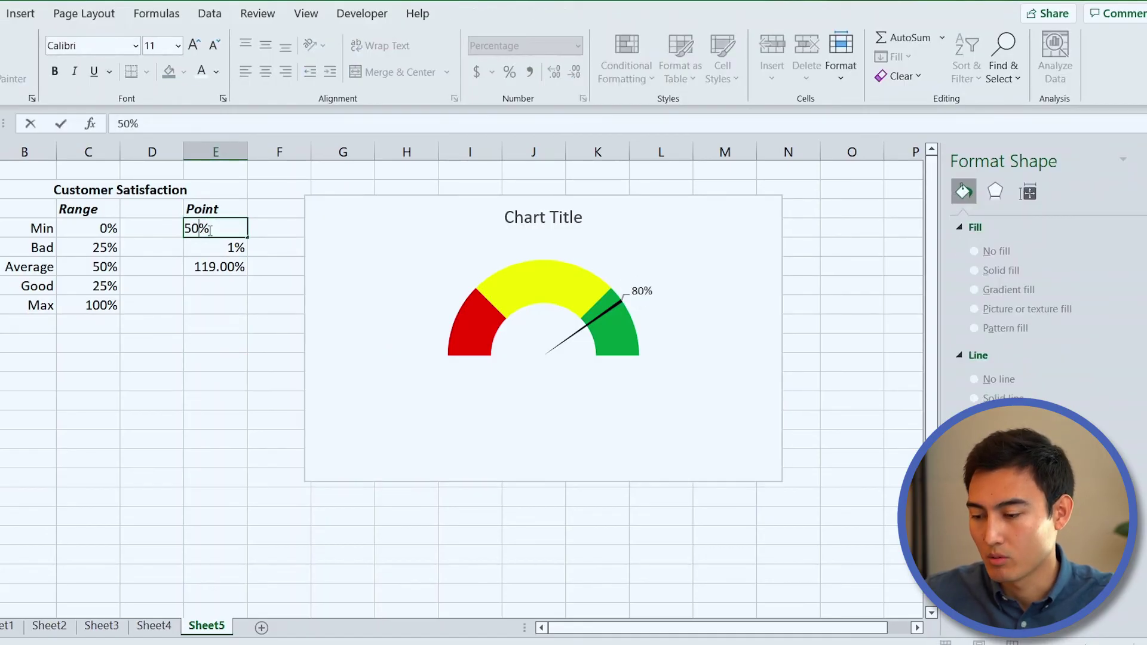
pyautogui.press('Return')
pyautogui.press('Up')
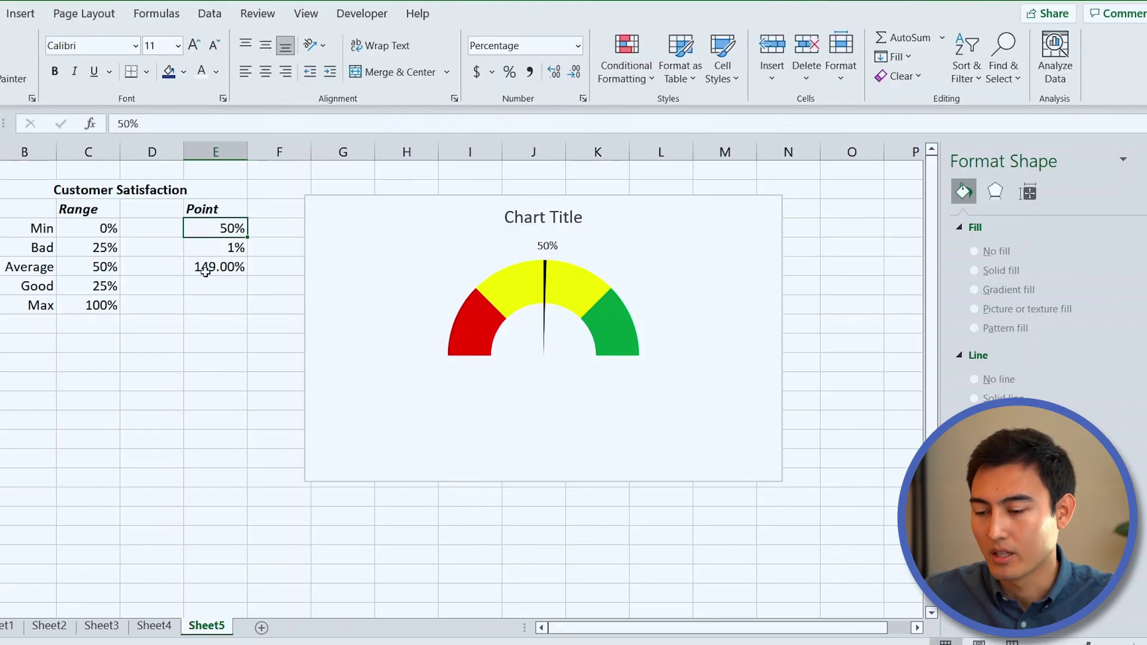
pyautogui.write('20')
pyautogui.press('Return')
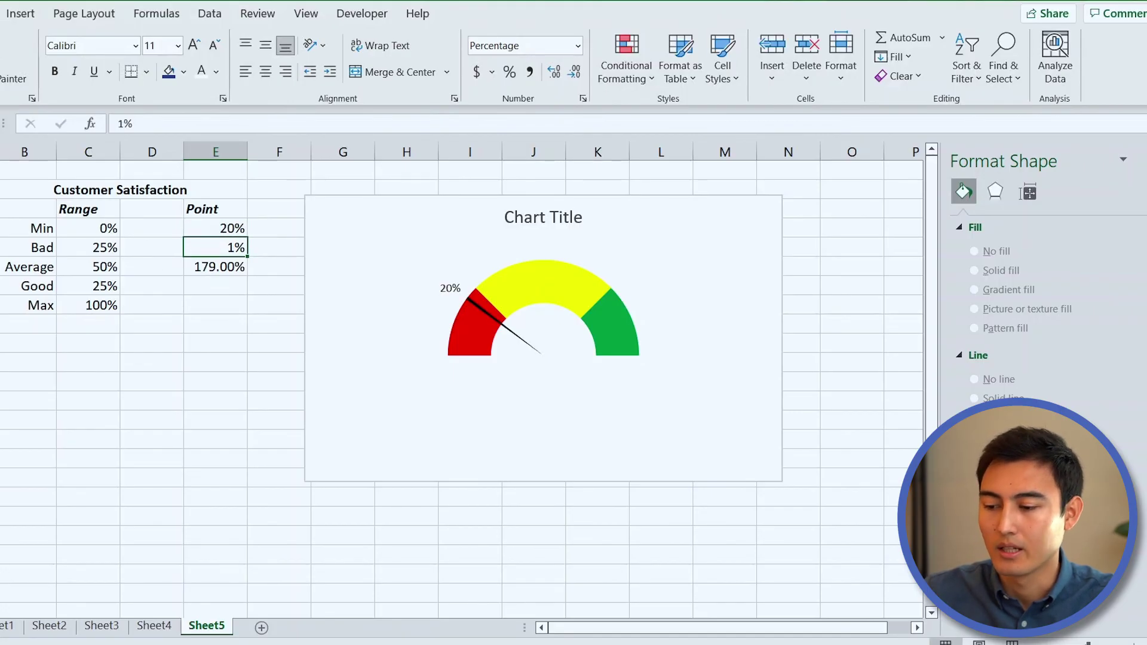
pyautogui.press('Up')
pyautogui.press('Up')
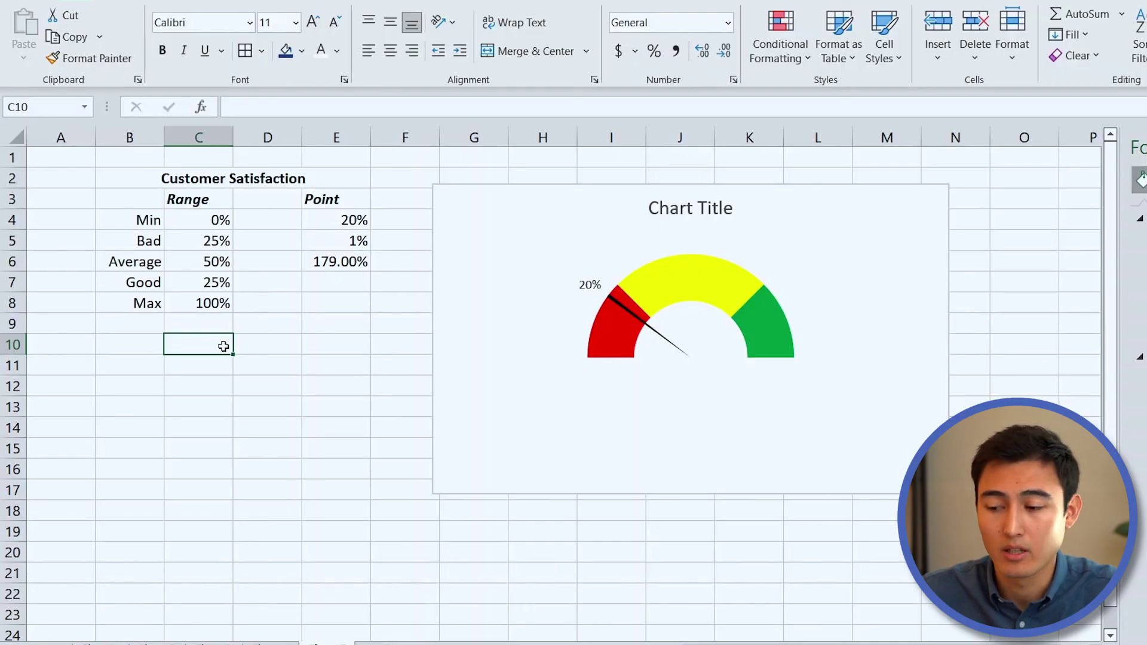
# Format the needle's data label as 11 pt bold and delete the chart title.
pyautogui.click(582, 278)
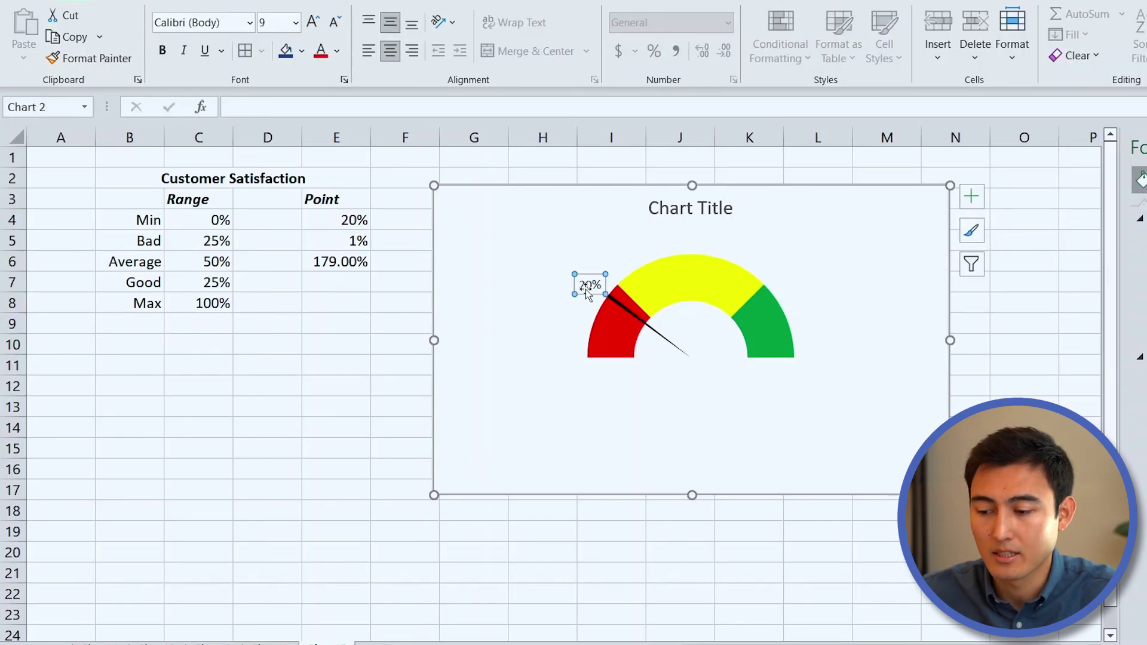
pyautogui.click(313, 26)
pyautogui.click(313, 27)
pyautogui.hotkey('ctrl', 'b')
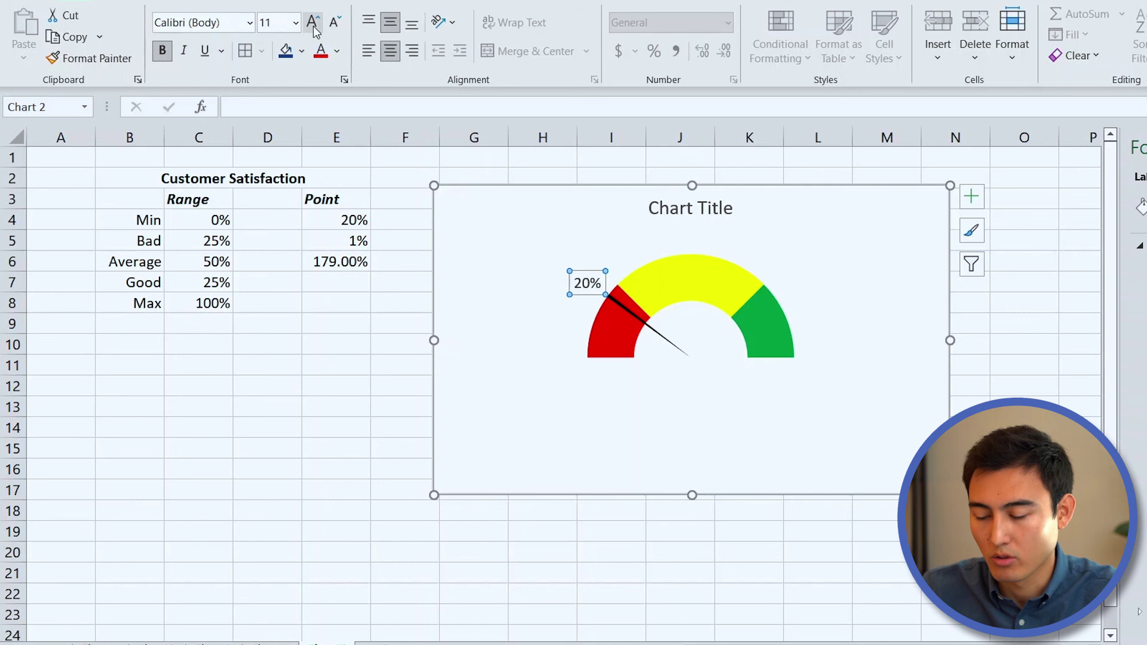
pyautogui.click(669, 202)
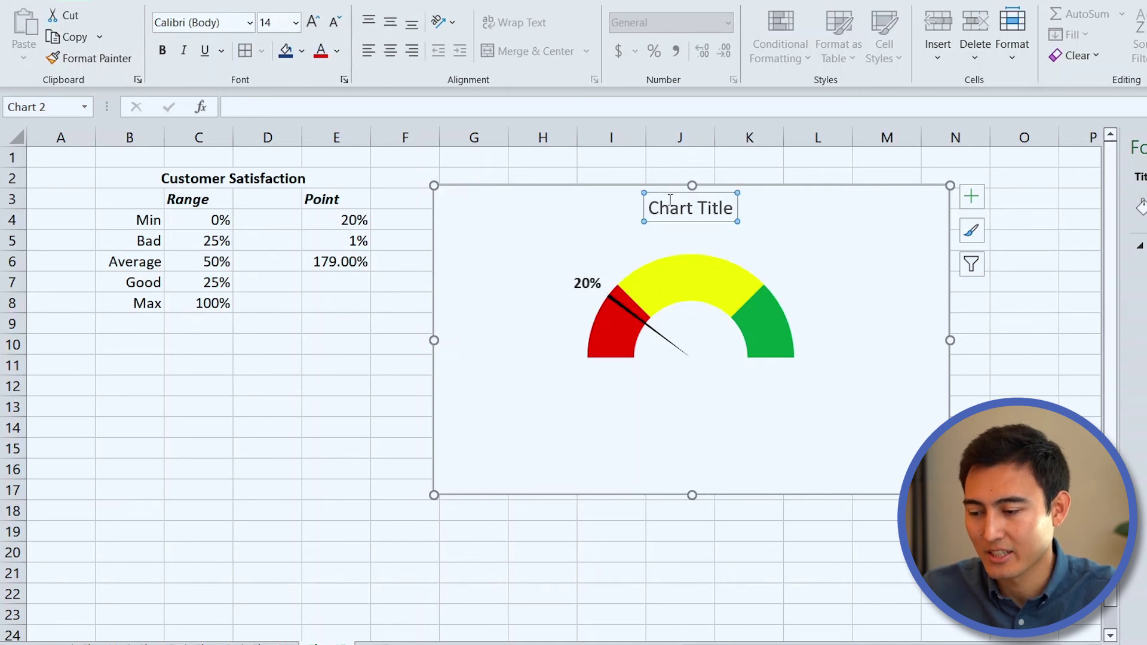
pyautogui.press('Delete')
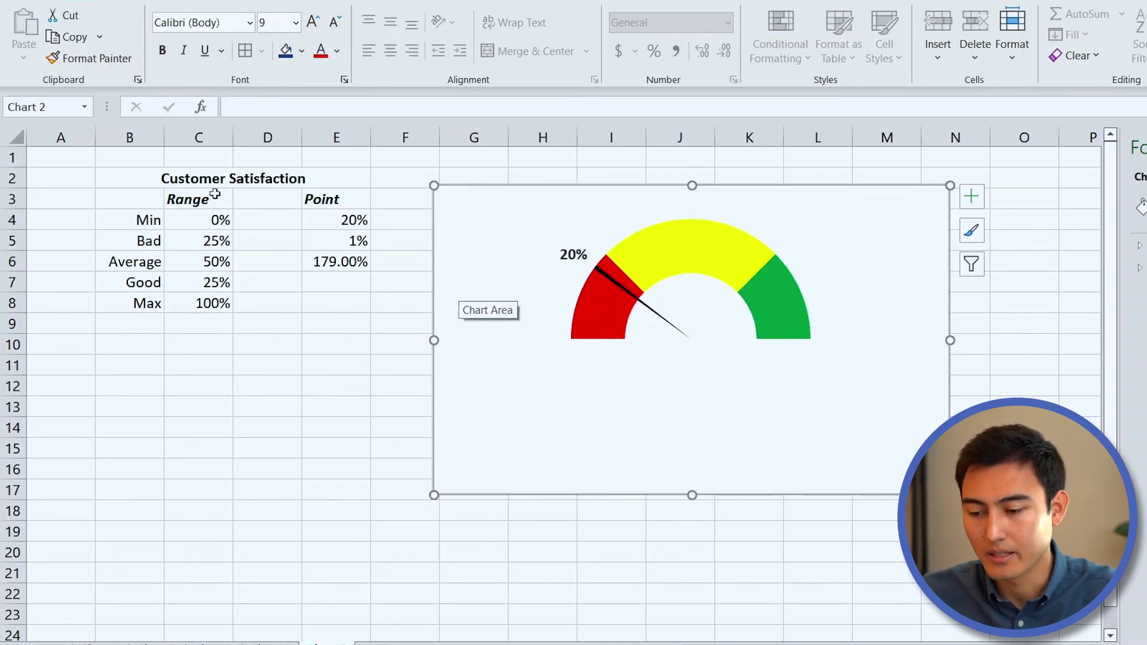
# Insert three blank rows above the Range and Point header row and select cell B4.
pyautogui.click(265, 199)
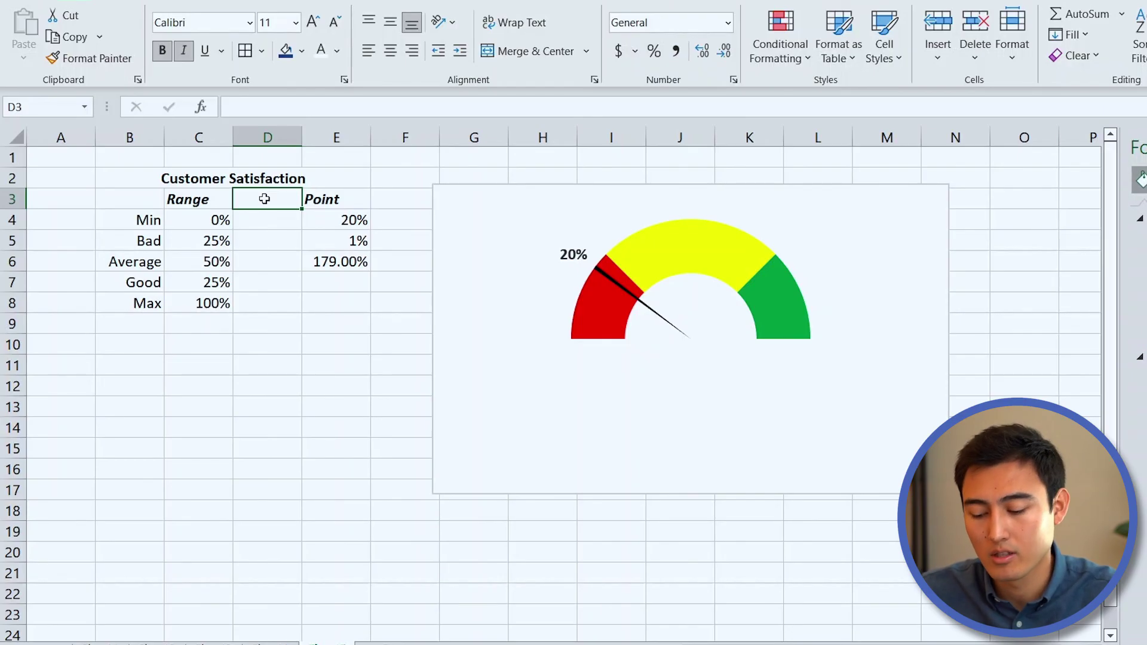
pyautogui.hotkey('shift', 'space')
pyautogui.hotkey('ctrl', '+')
pyautogui.hotkey('ctrl', '+')
pyautogui.hotkey('ctrl', '+')
pyautogui.press('Down')
pyautogui.press('Left')
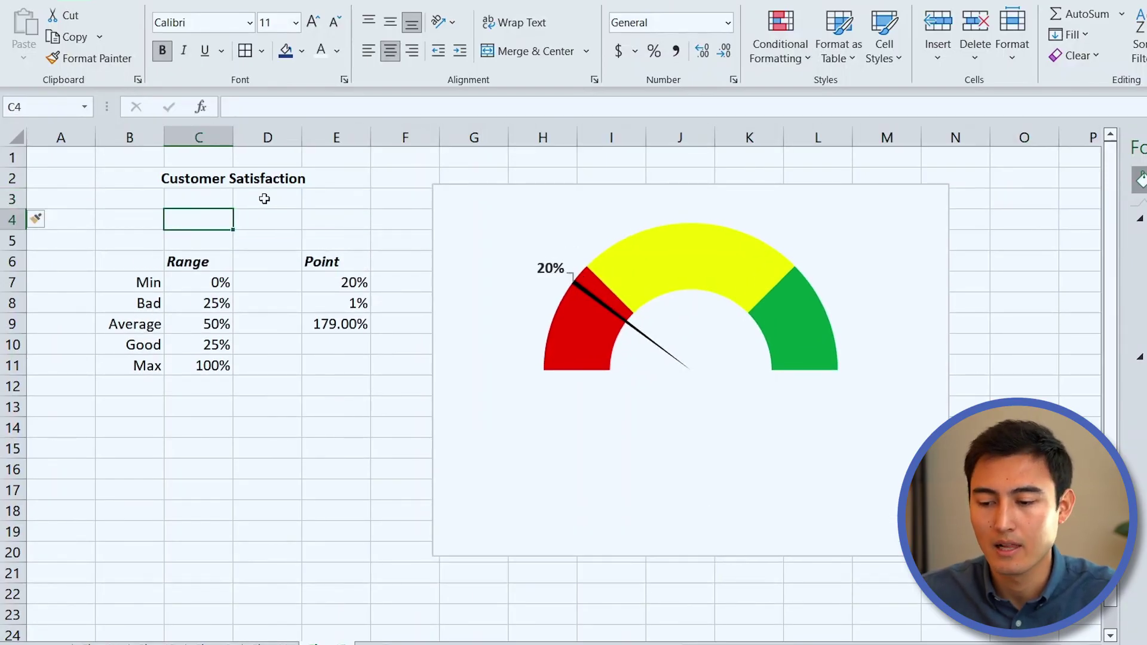
pyautogui.press('Left')
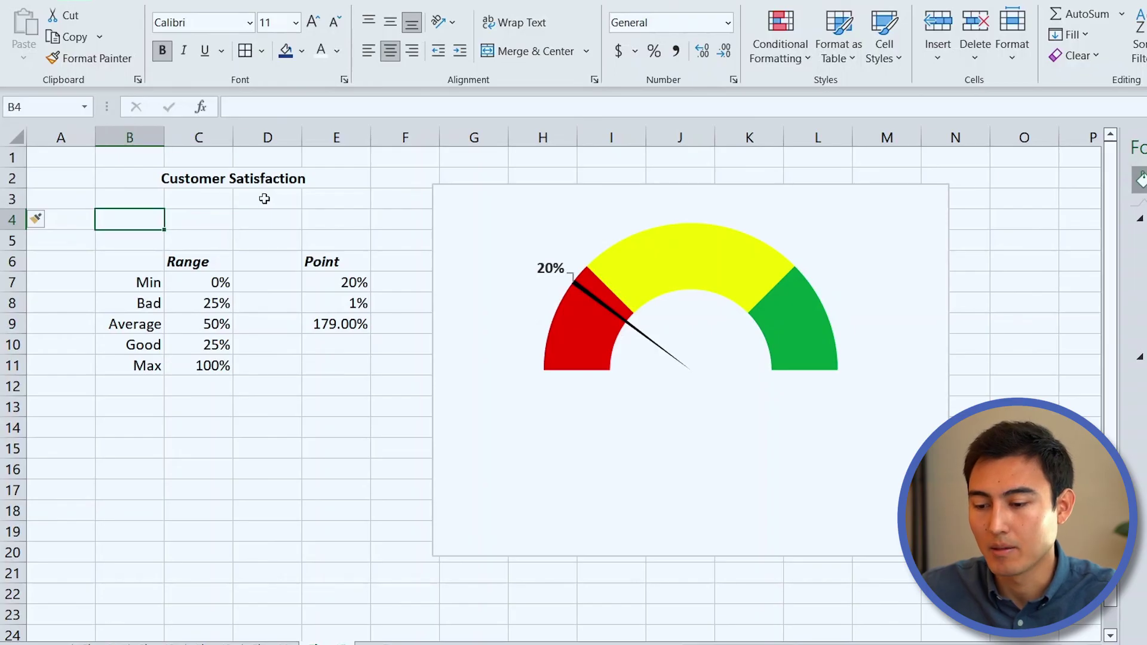
# Enter the label "Insert Score -->" in cell B4.
pyautogui.write('Insert Score')
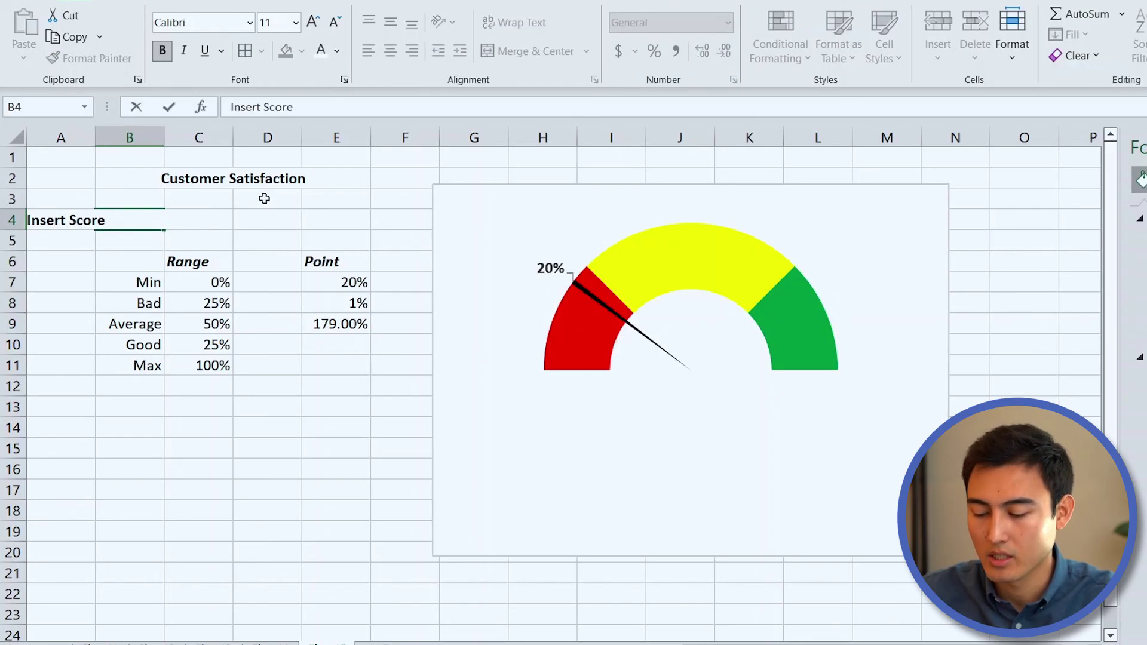
pyautogui.write(' -->')
pyautogui.press('Return')
# Merge and center cells C4:D4 as the score input box and apply all borders to it.
pyautogui.press('Return')
pyautogui.press('Up')
pyautogui.press('Up')
pyautogui.press('Right')
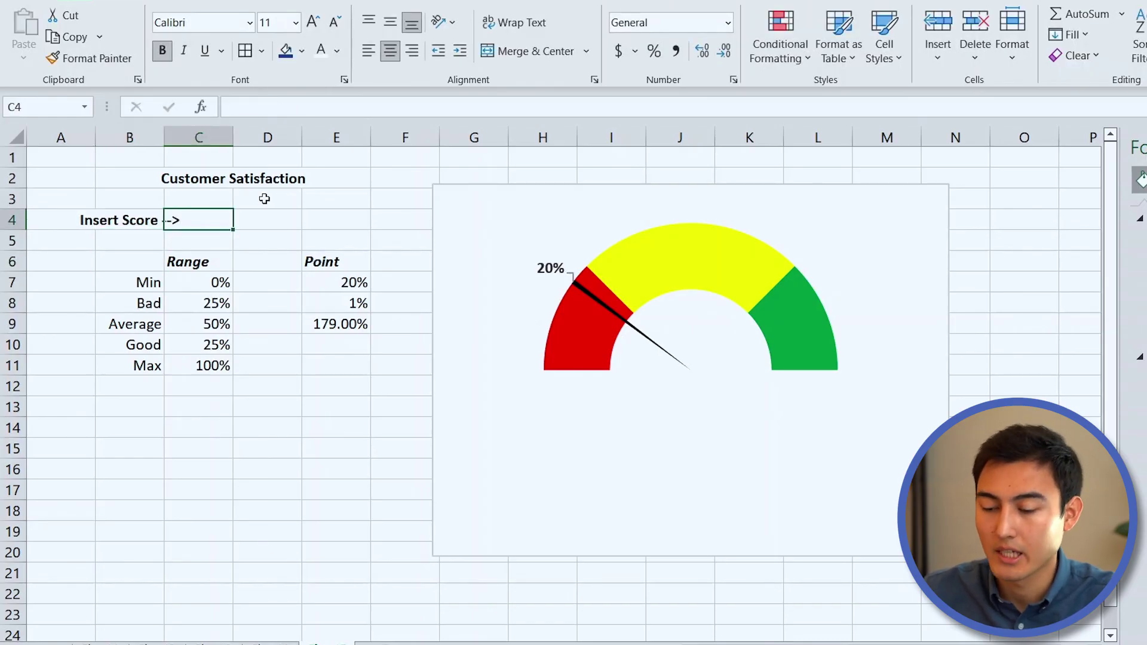
pyautogui.hotkey('shift', 'Right')
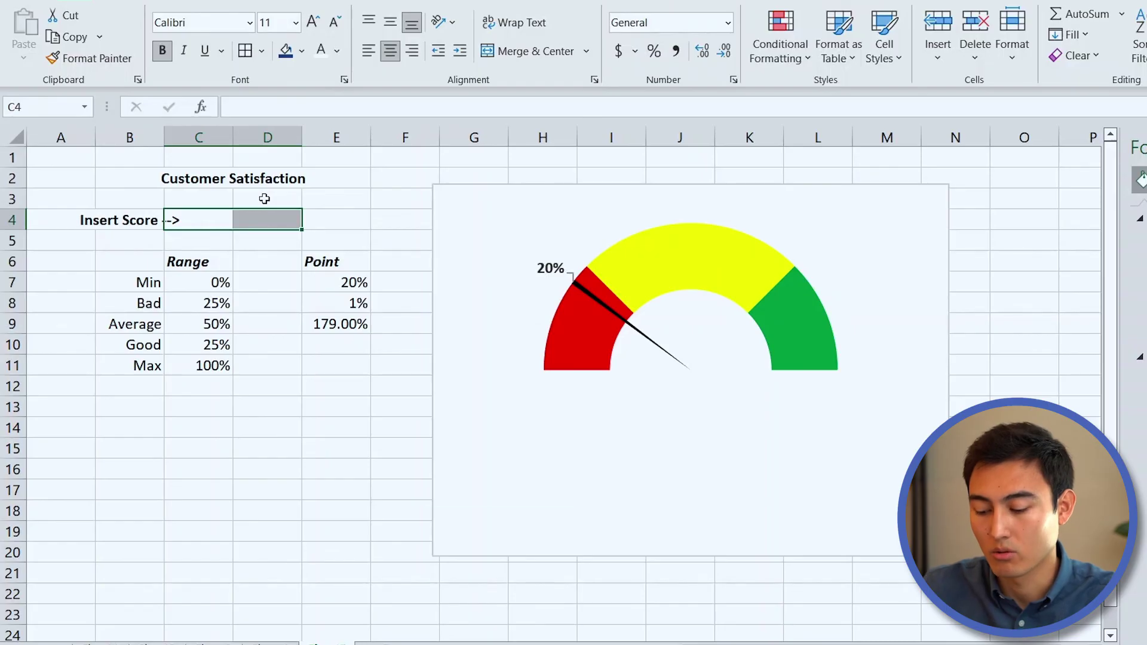
pyautogui.hotkey('alt', 'h')
pyautogui.press('m')
pyautogui.press('c')
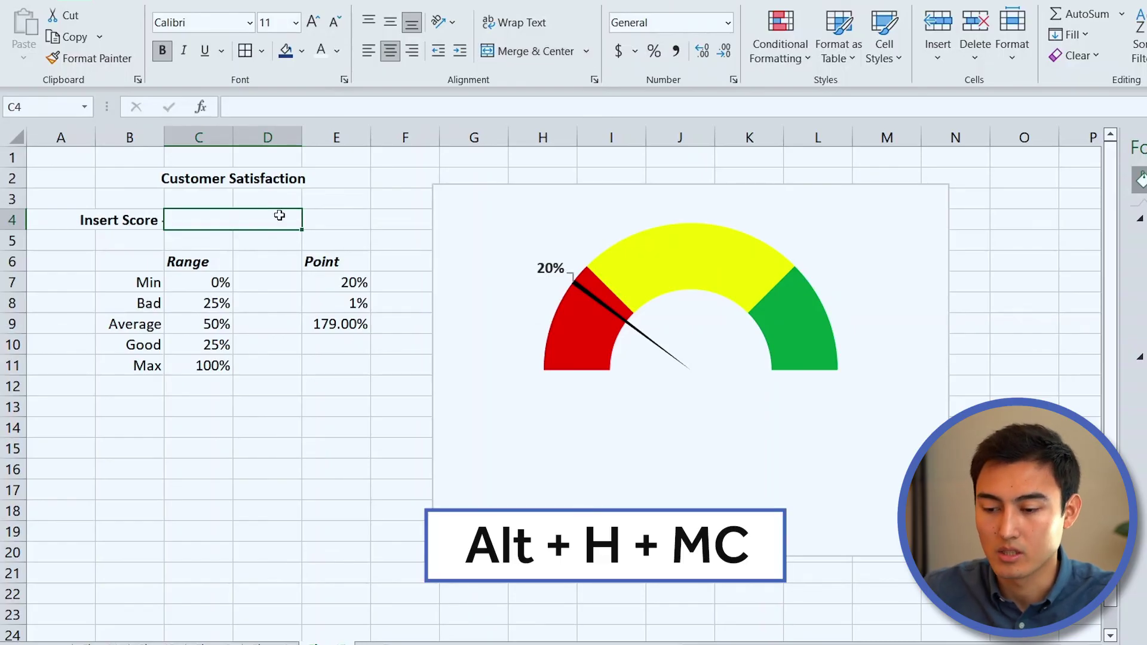
pyautogui.hotkey('alt', 'h')
pyautogui.press('b')
pyautogui.press('a')
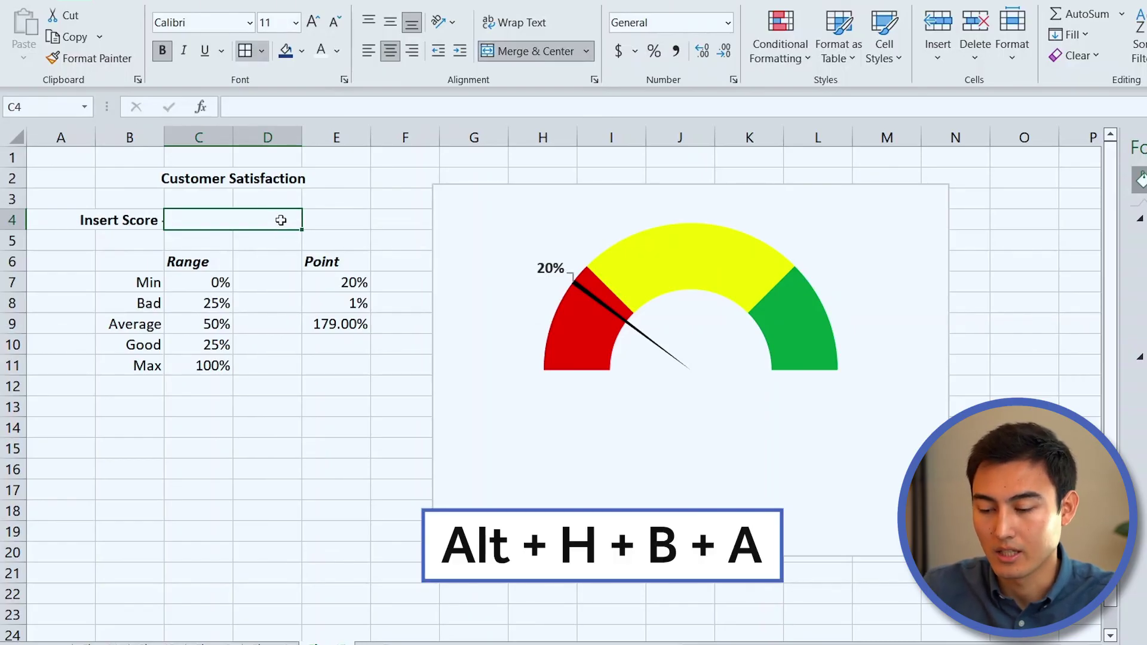
# Right-align the "Insert Score -->" label in cell B4.
pyautogui.press('Left')
pyautogui.click(230, 226)
pyautogui.press('Left')
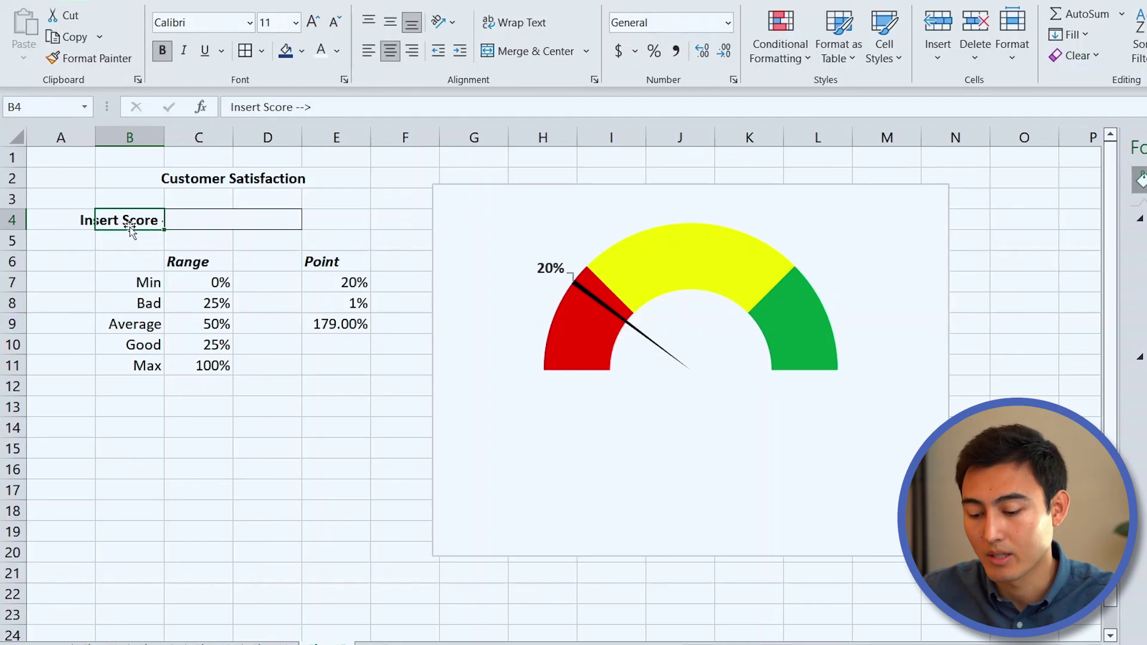
pyautogui.hotkey('alt', 'h')
pyautogui.press('a')
pyautogui.press('r')
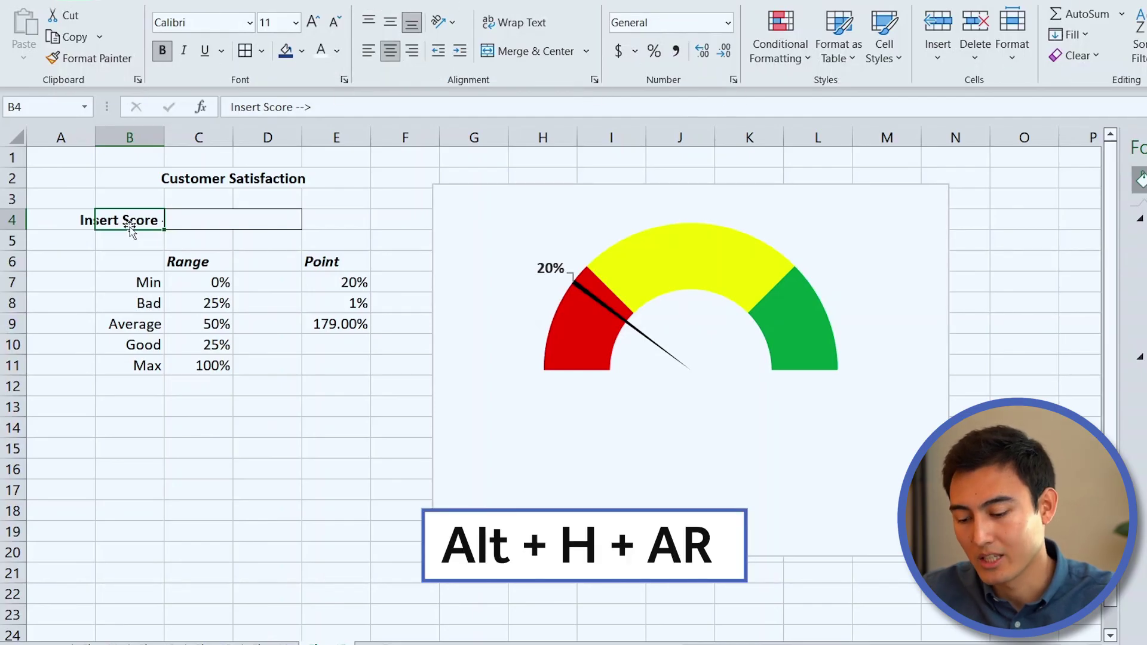
pyautogui.press('Right')
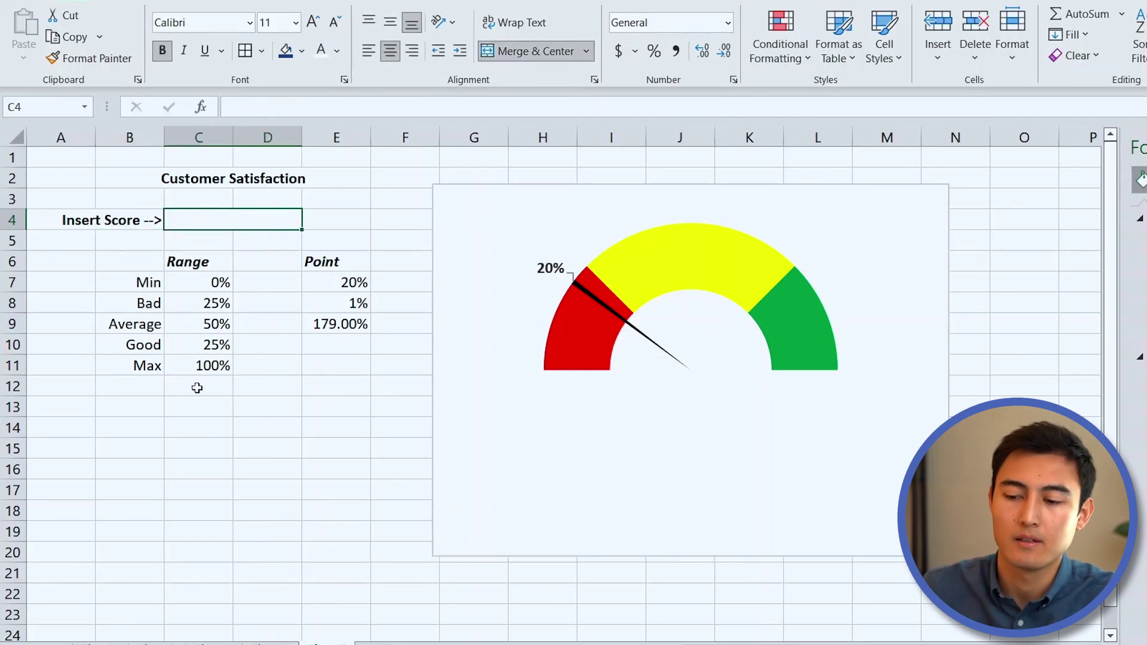
pyautogui.write('50')
pyautogui.press('Return')
pyautogui.press('Up')
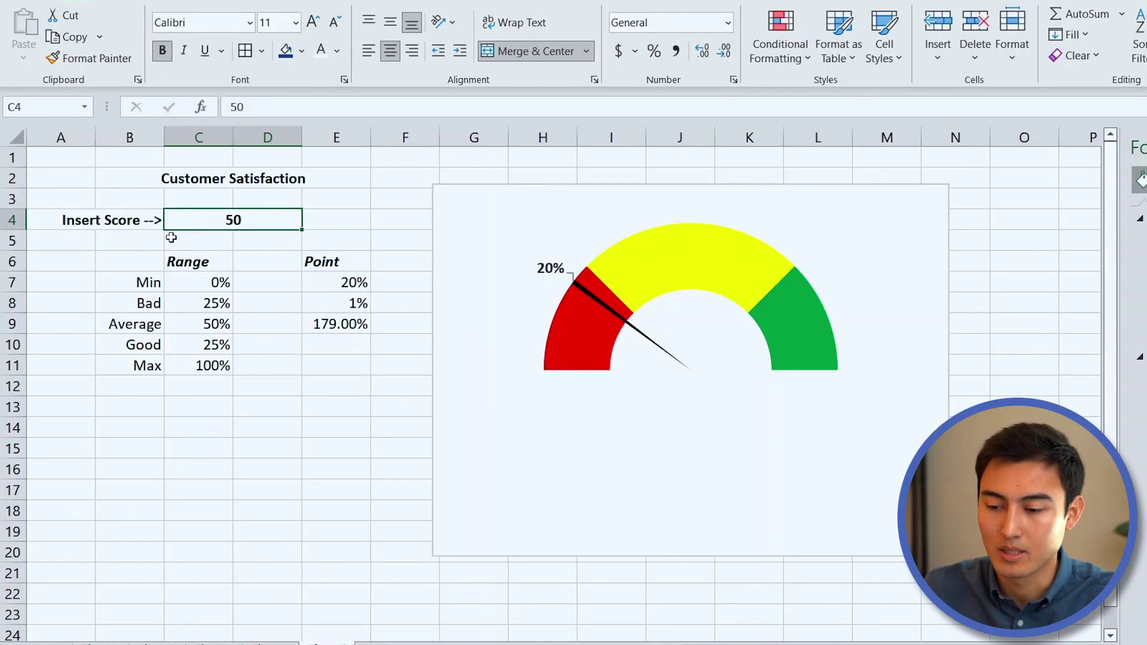
pyautogui.press('Delete')
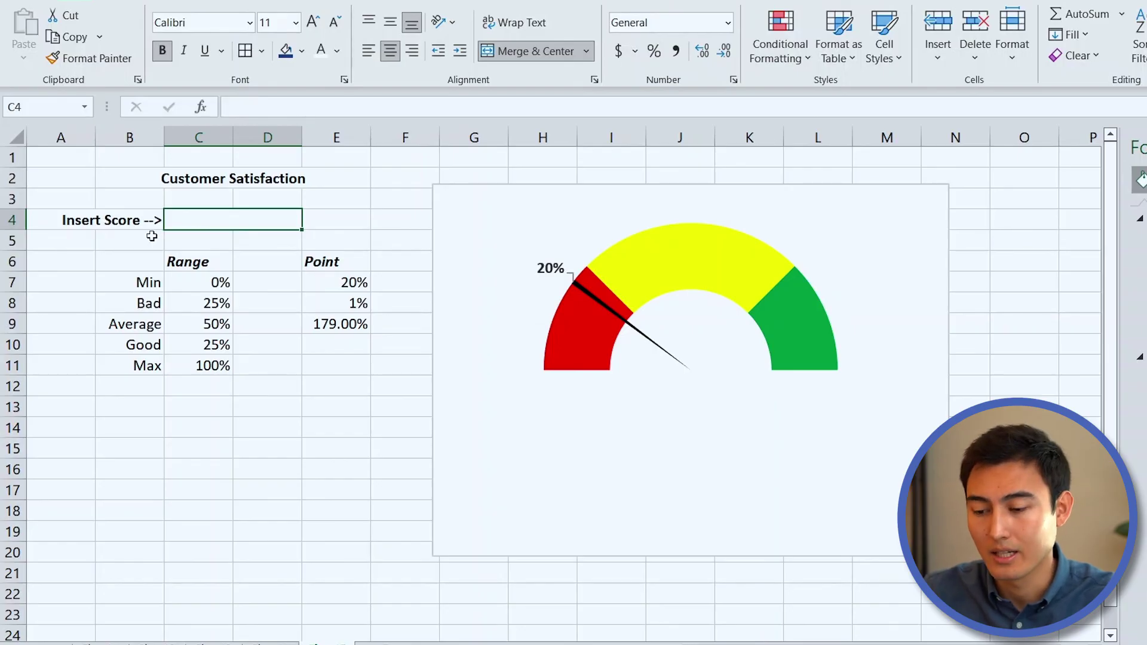
# Link the first Point value in E7 to the score input cell with the formula =C4.
pyautogui.press('Down')
pyautogui.press('Right')
pyautogui.press('Down')
pyautogui.press('Down')
pyautogui.press('Right')
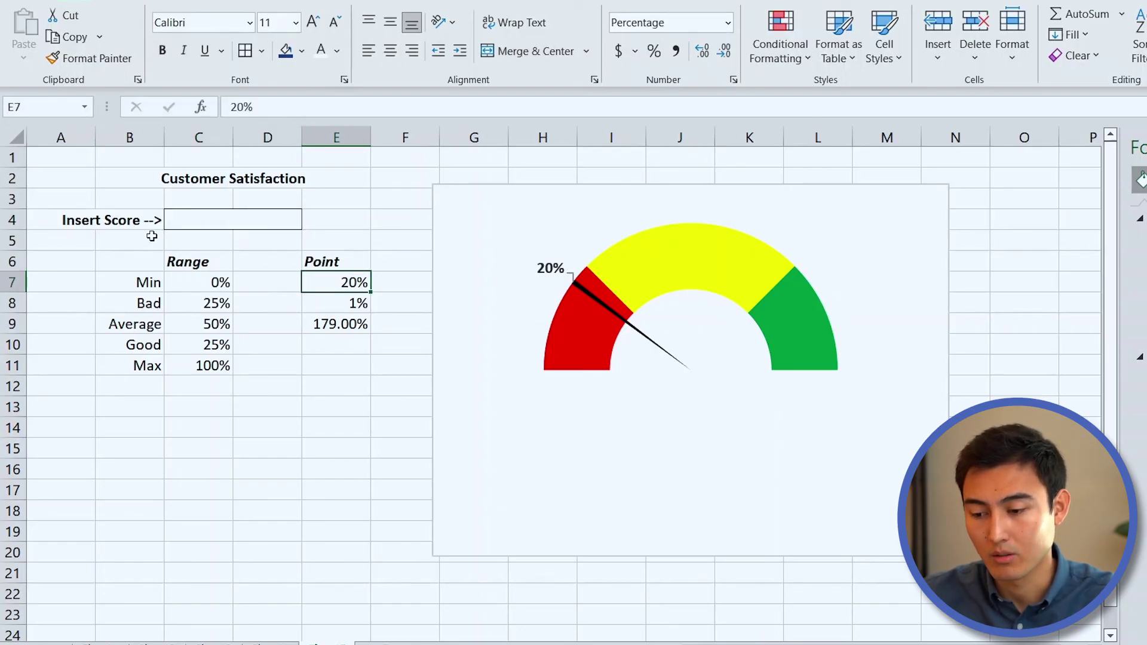
pyautogui.write('=')
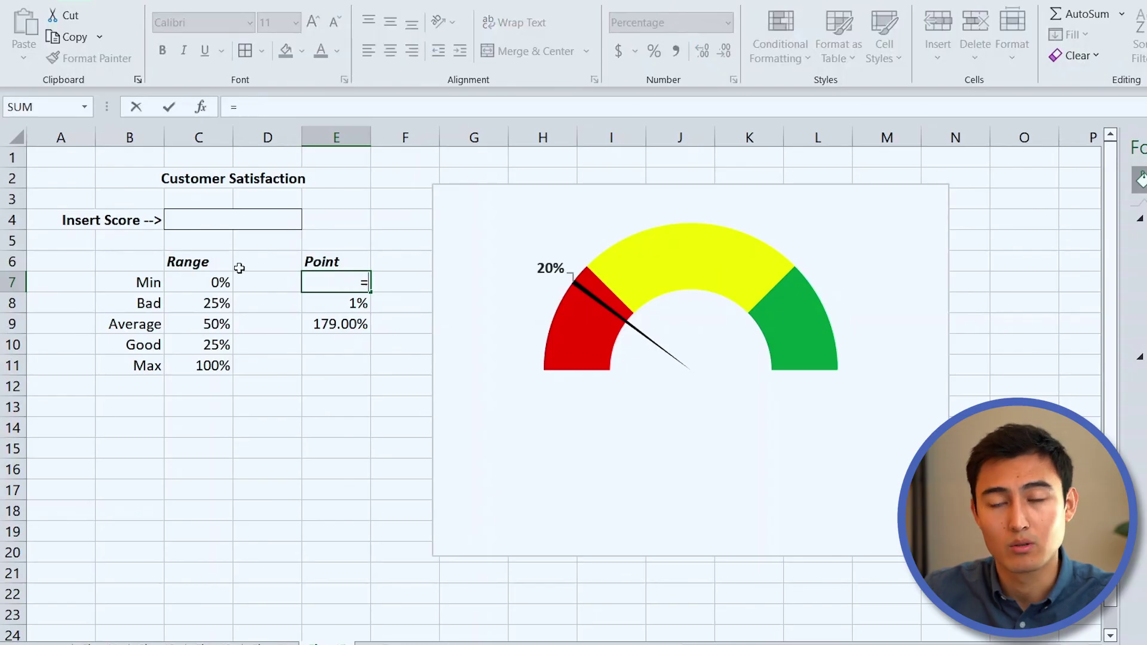
pyautogui.press('Up')
pyautogui.press('Up')
pyautogui.press('Up')
pyautogui.press('Left')
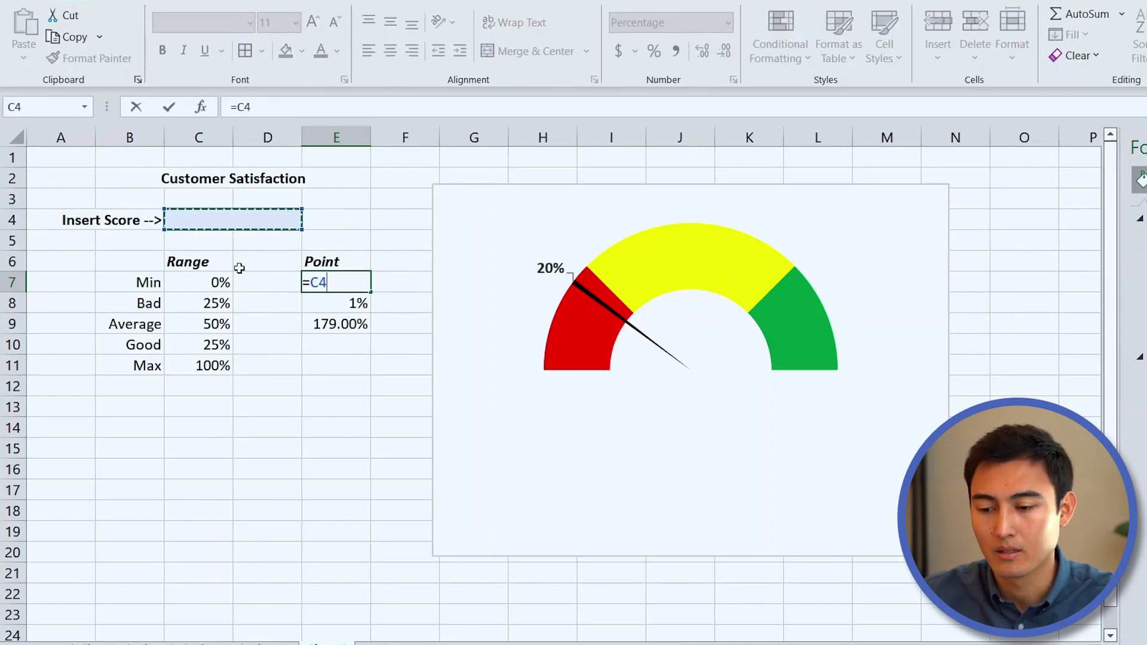
pyautogui.press('Return')
# Test the gauge by entering a score of 20% and finally 50% in the merged input cell C4.
pyautogui.press('Left')
pyautogui.press('Up')
pyautogui.press('Up')
pyautogui.press('Up')
pyautogui.press('Up')
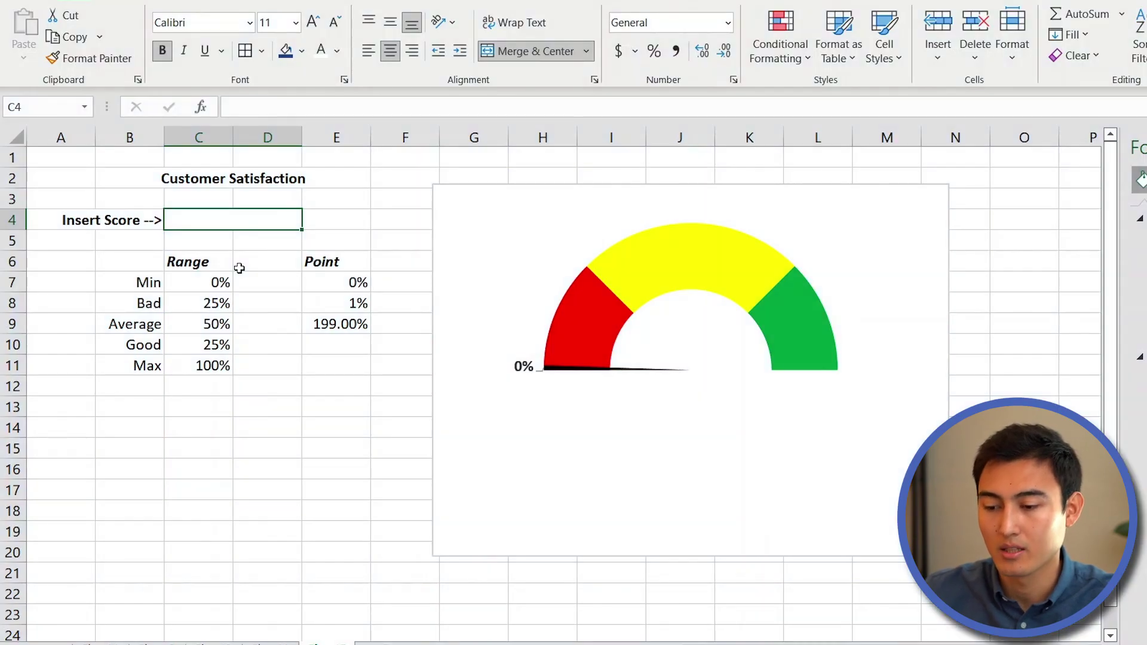
pyautogui.write('20%')
pyautogui.press('Return')
pyautogui.press('Up')
pyautogui.press('Left')
pyautogui.press('Right')
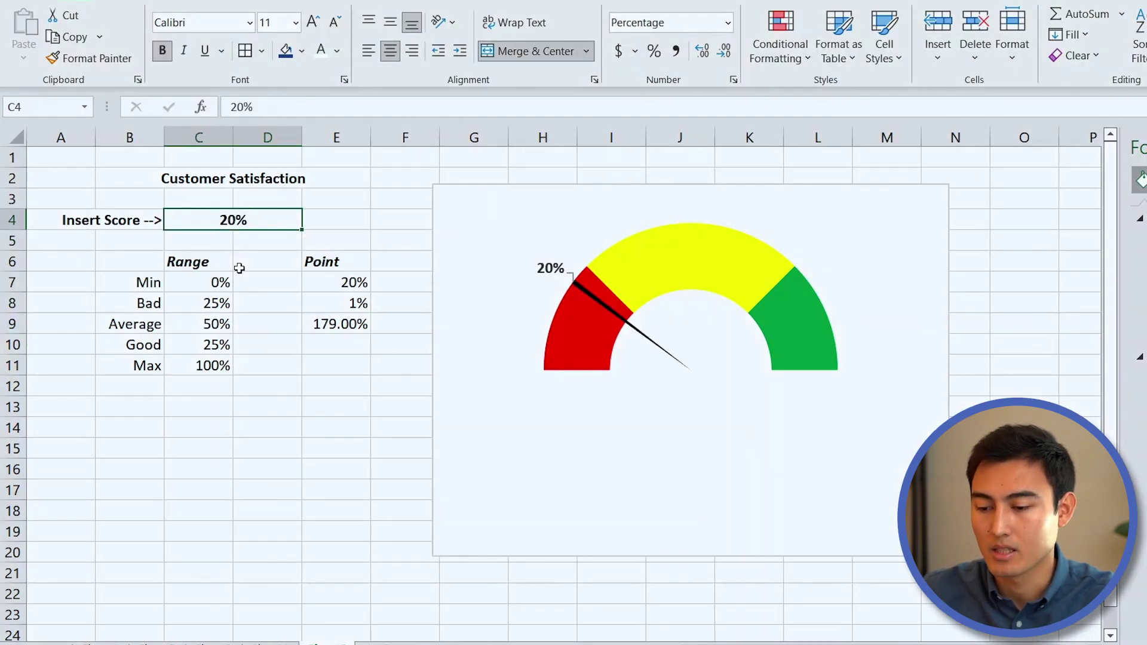
pyautogui.write('50')
pyautogui.press('Return')
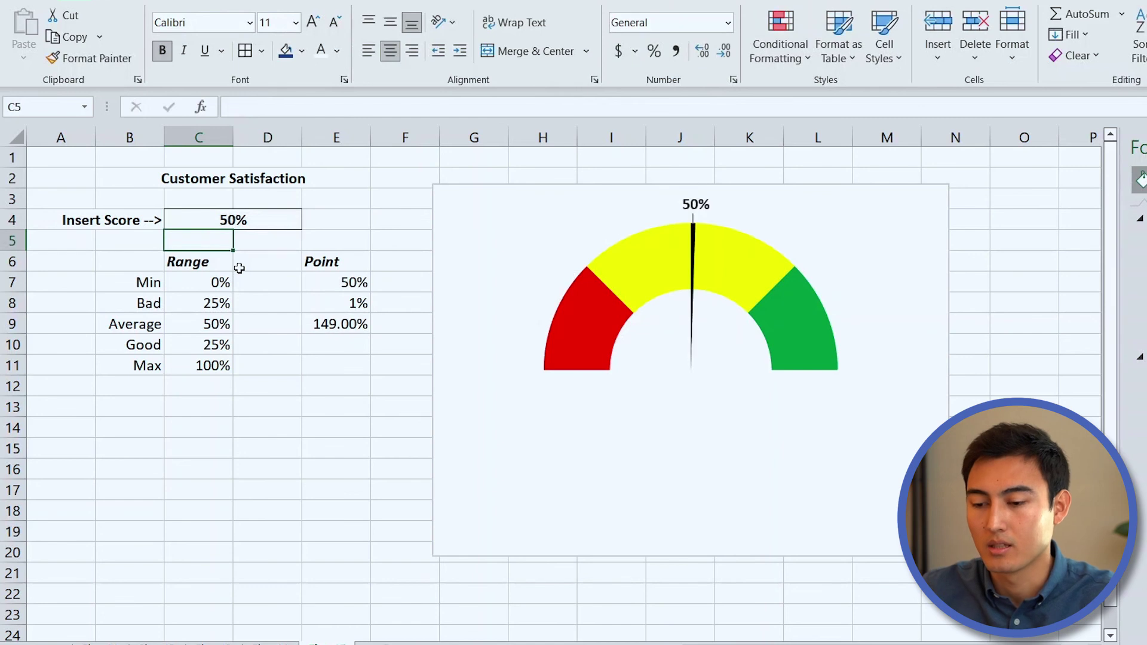
pyautogui.press('Up')
pyautogui.press('Right')
pyautogui.press('Right')
pyautogui.press('Left')
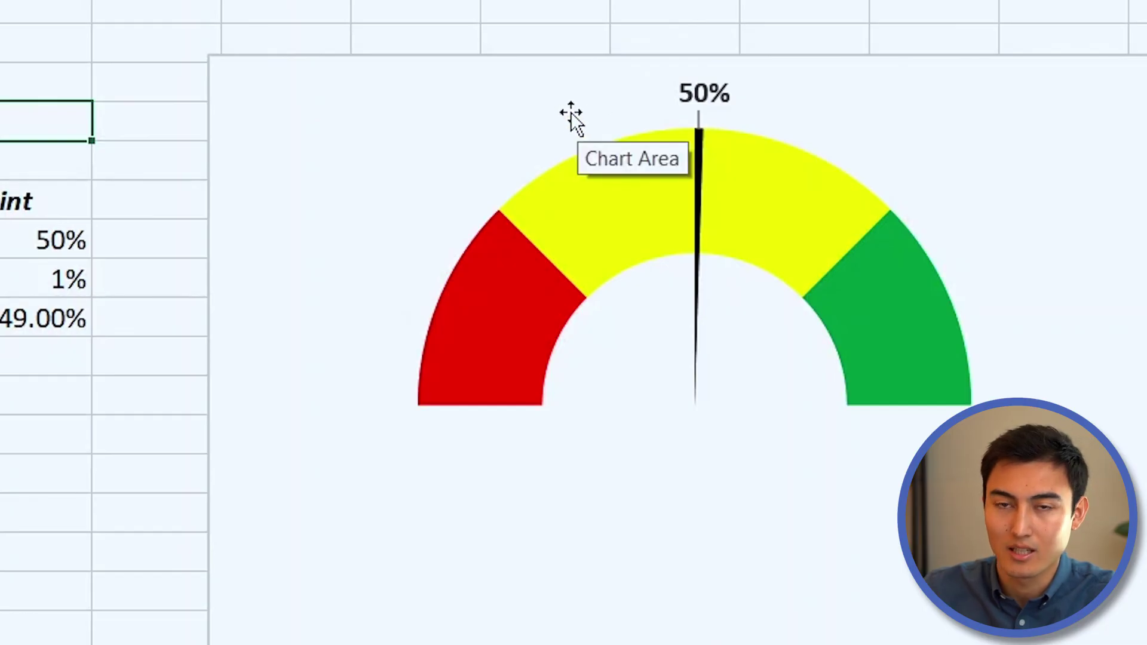
# Turn off the leader lines for the needle's data label in the gauge chart.
pyautogui.click(702, 85)
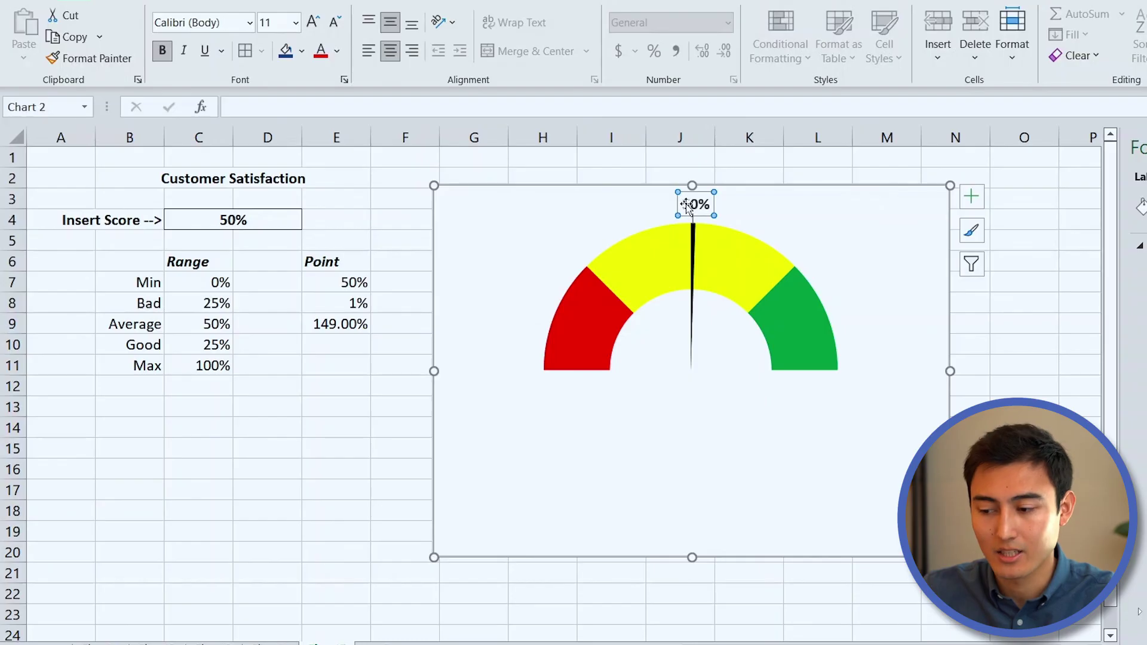
pyautogui.rightClick(694, 204)
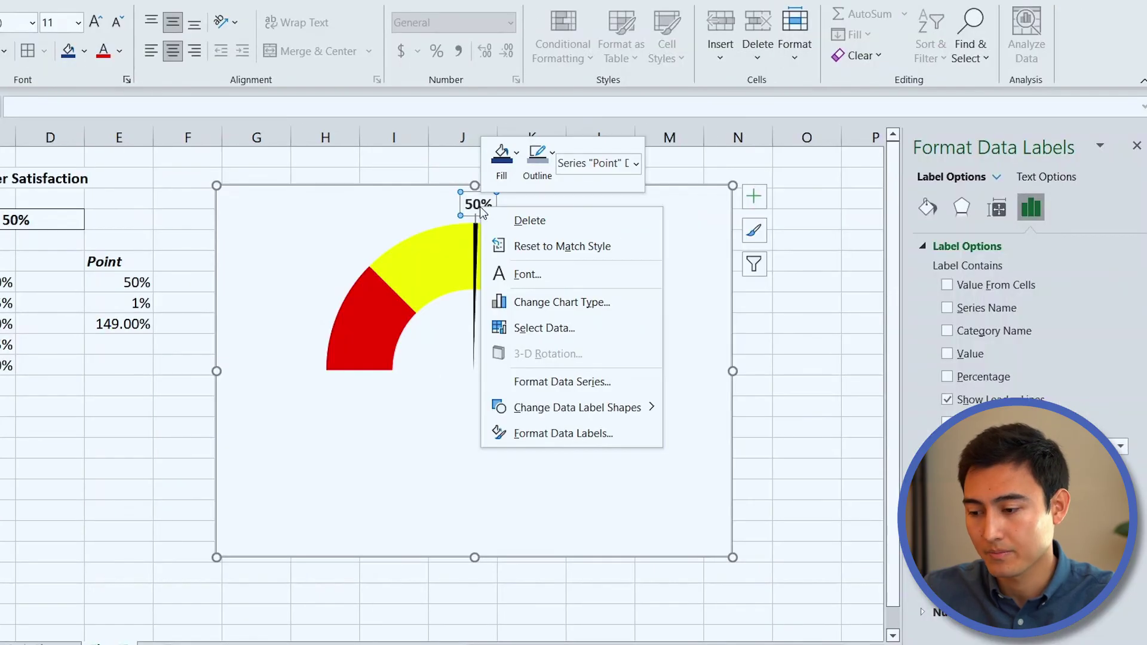
pyautogui.click(538, 433)
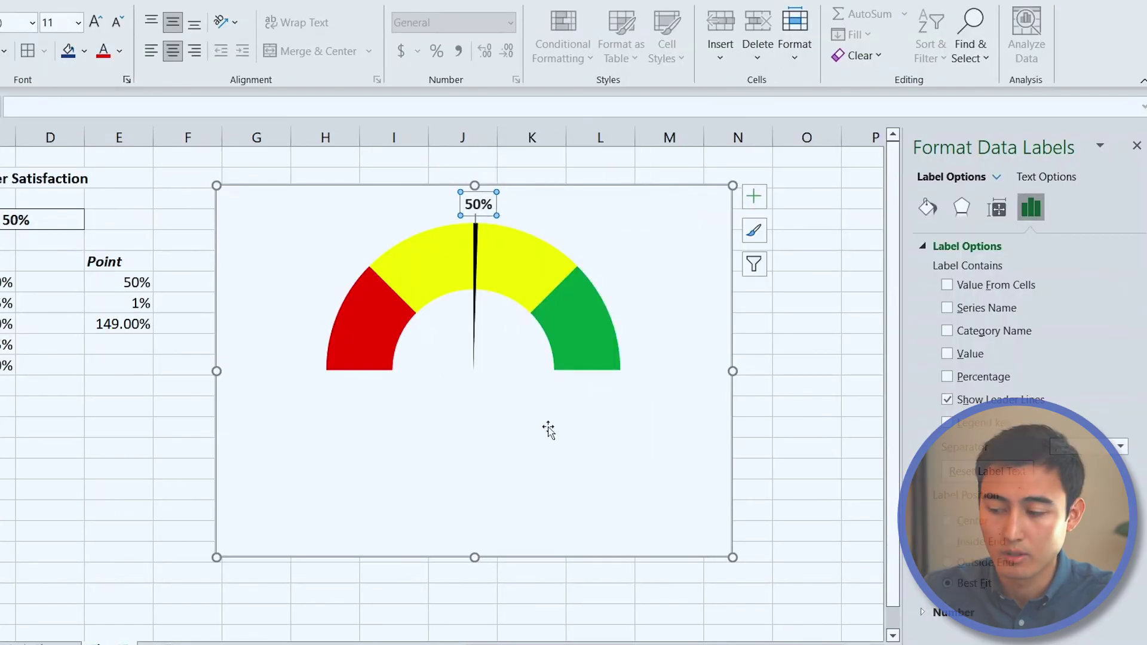
pyautogui.click(991, 404)
pyautogui.click(187, 203)
# Set the score in the merged input cell C4 to 80%.
pyautogui.click(223, 219)
pyautogui.write('8')
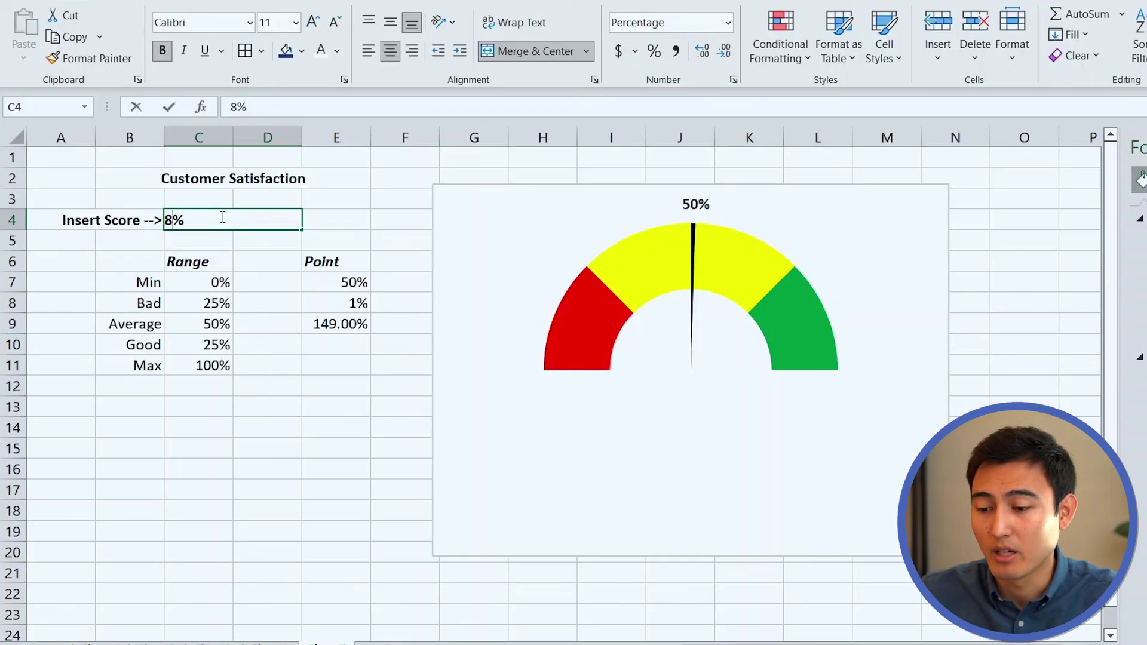
pyautogui.write('0')
pyautogui.press('Return')
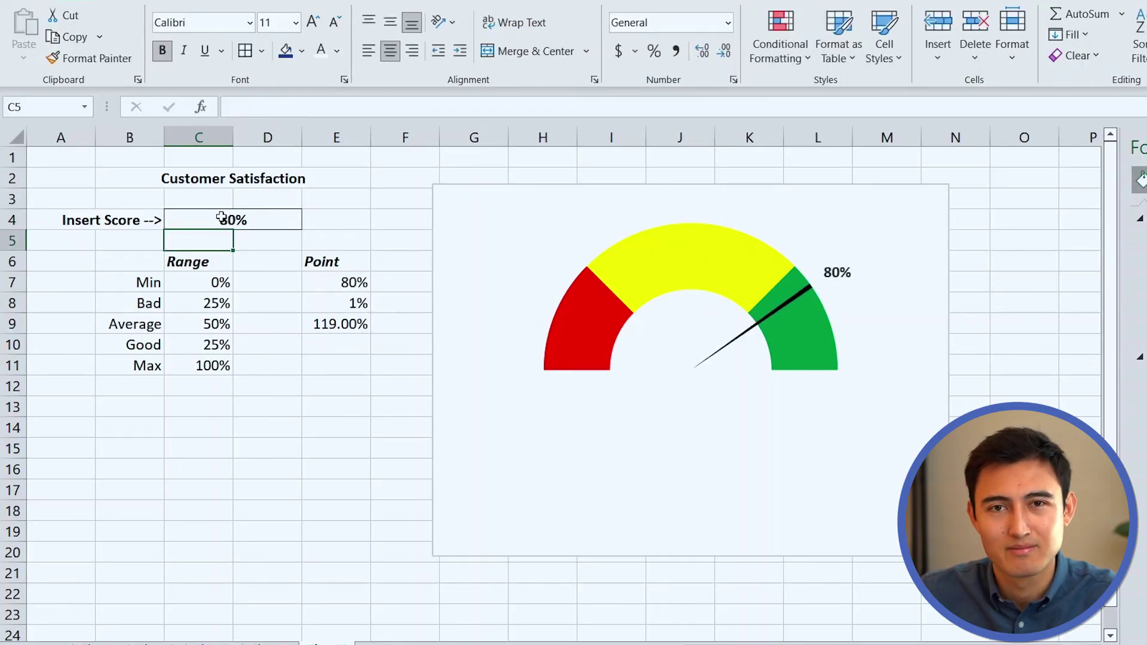